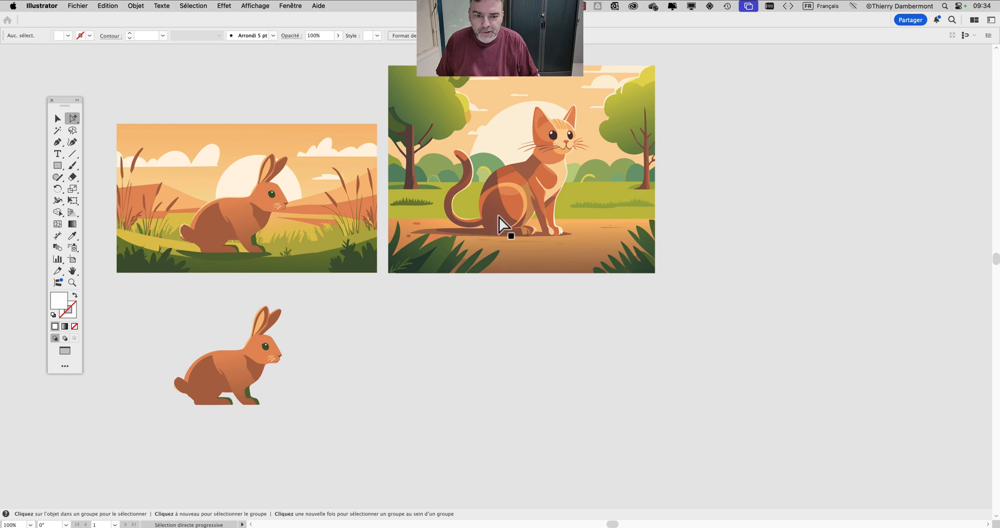
scroll(499, 217, "up", 1)
scroll(499, 217, "up", 2)
left_click(503, 262)
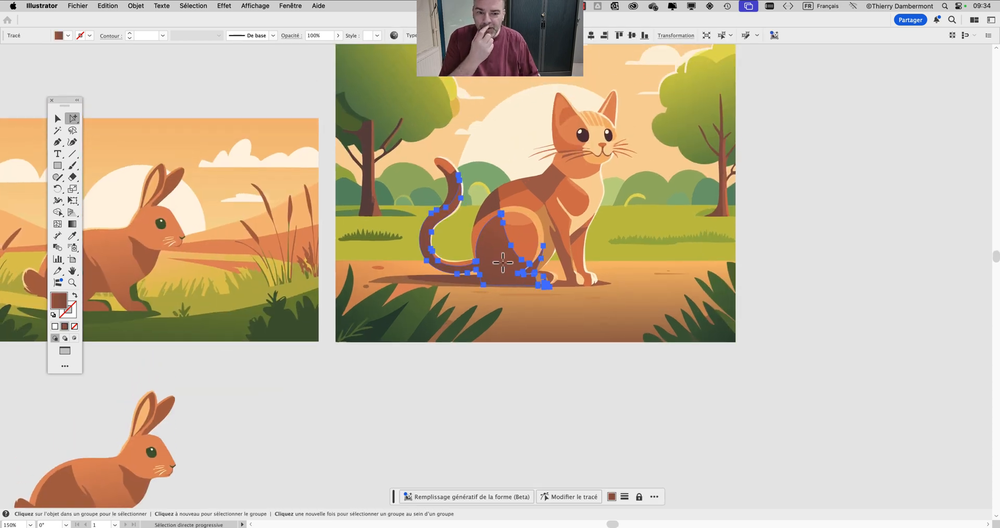
left_click(503, 262)
left_click(503, 262)
left_click(502, 262)
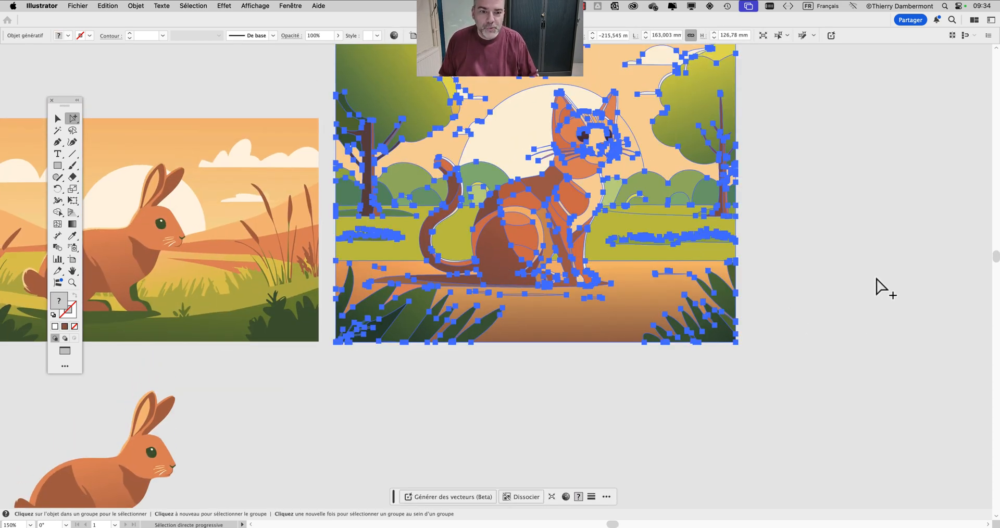
left_click(876, 279)
- Copy the cat group out of its park illustration and place the copy below the pictures, beside the rabbit cut-out
left_click(492, 258)
left_click(492, 258)
left_click(491, 257)
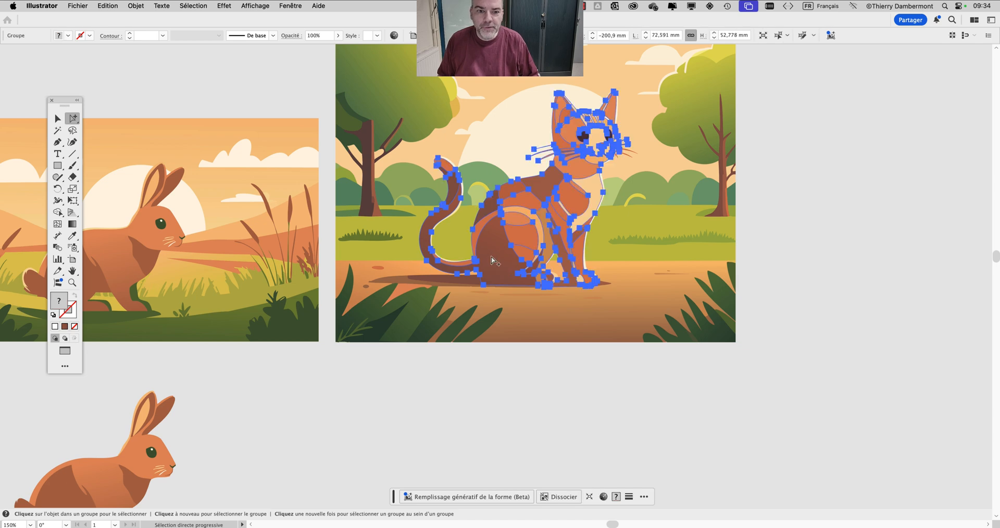
key("super")
left_click_drag(491, 259, 406, 483)
scroll(542, 393, "down", 5)
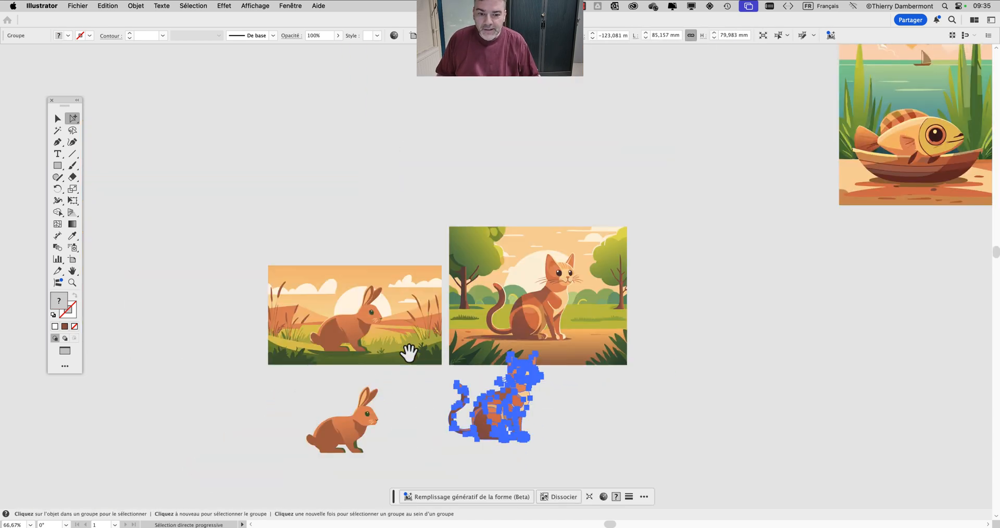
scroll(425, 333, "down", 5)
left_click_drag(443, 302, 399, 341)
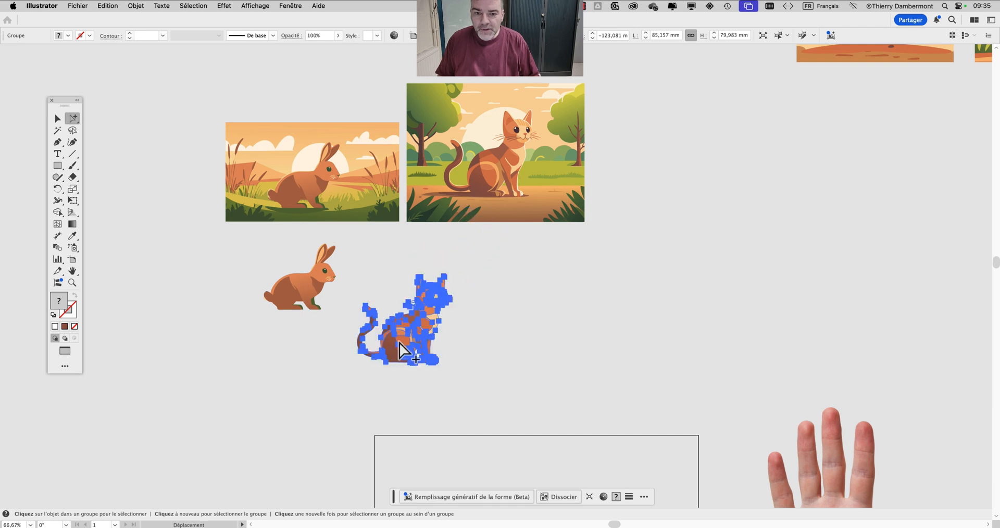
left_click(542, 285)
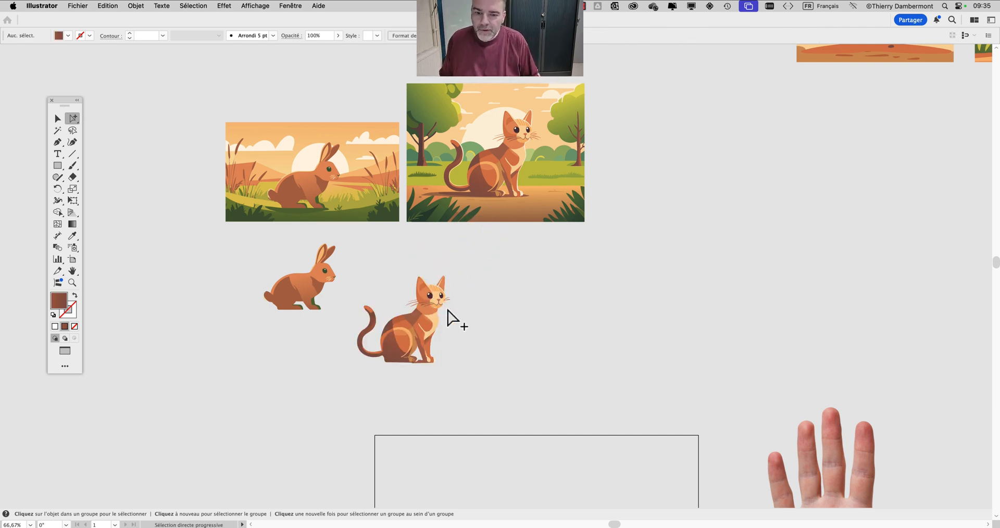
- Try to select the small sailboat as its own group in the illustration of the fish in a wooden boat
scroll(508, 284, "down", 2)
left_click_drag(527, 314, 348, 381)
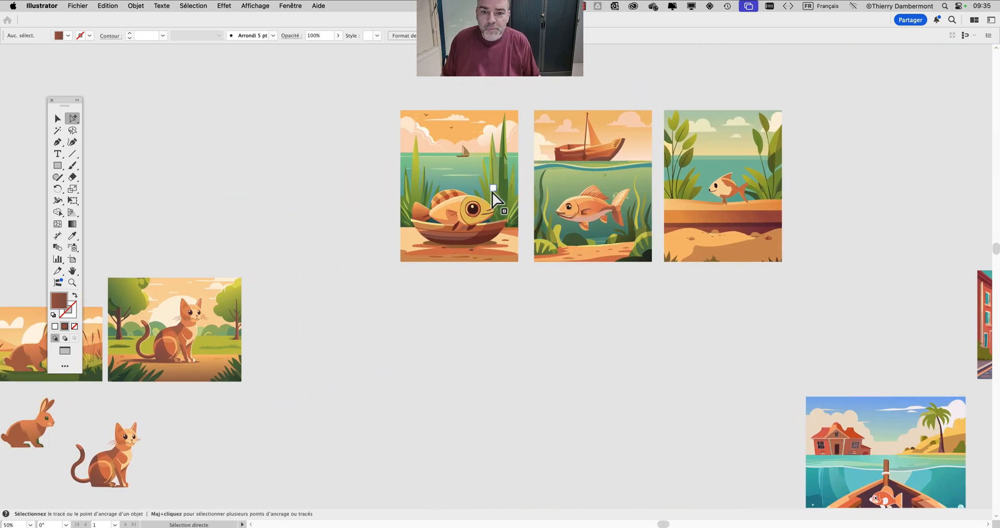
scroll(493, 192, "up", 2)
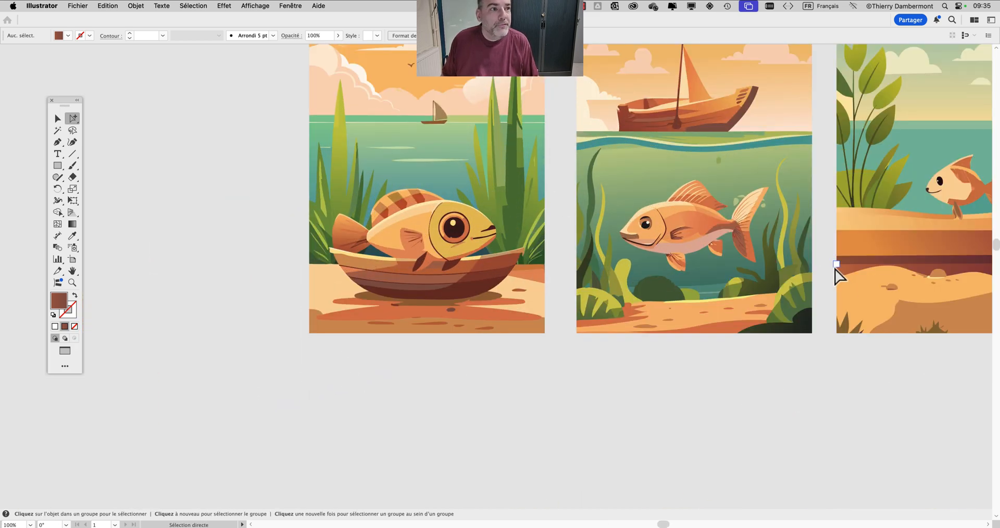
key("space")
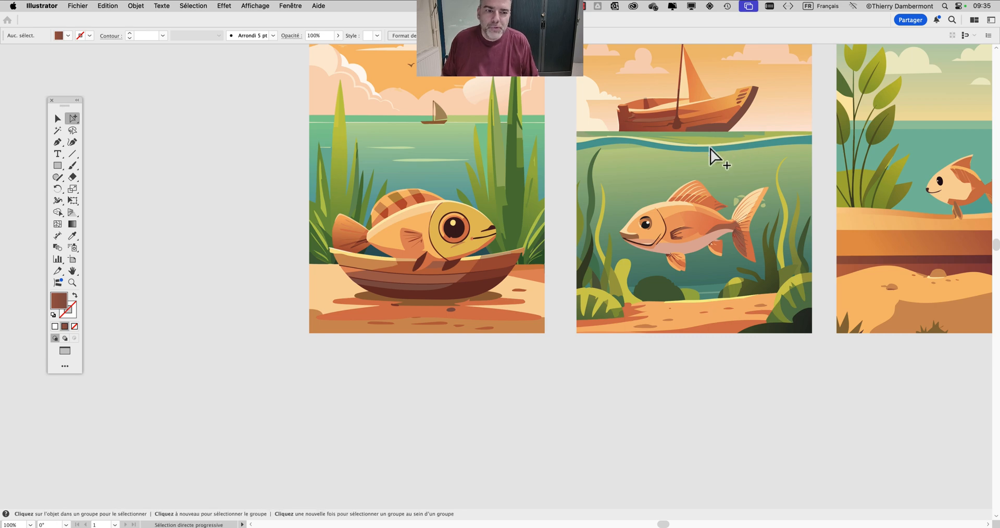
scroll(760, 215, "right", 3)
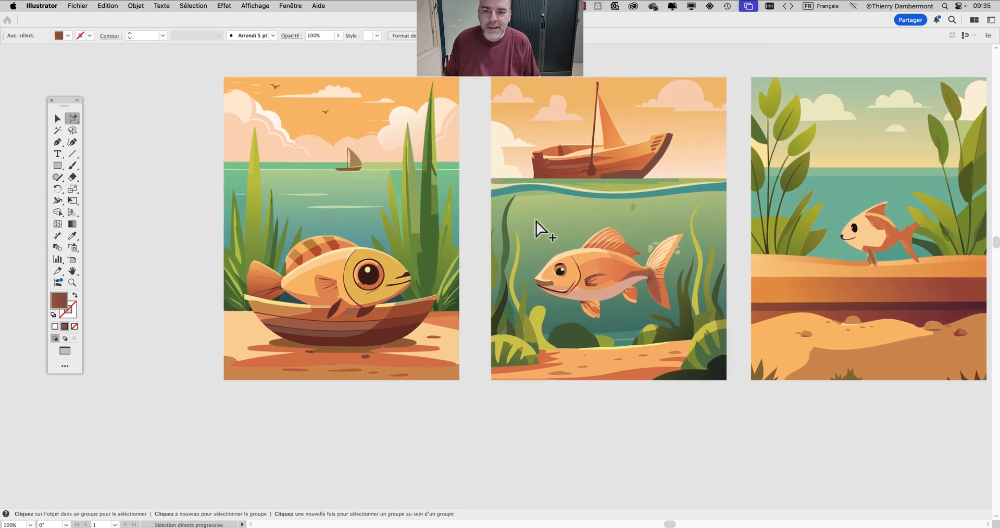
scroll(351, 157, "up", 1)
scroll(351, 157, "up", 2)
left_click(367, 175)
left_click(367, 175)
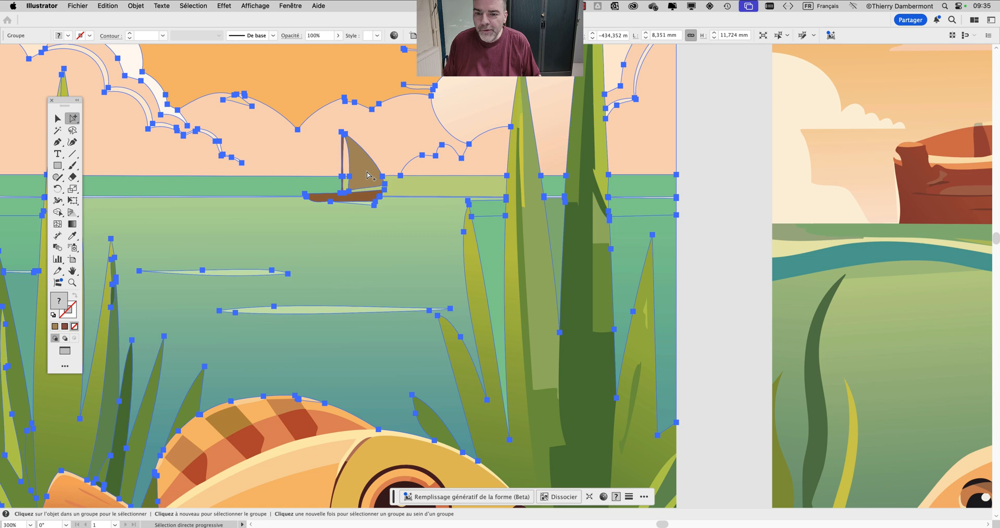
scroll(375, 151, "down", 2)
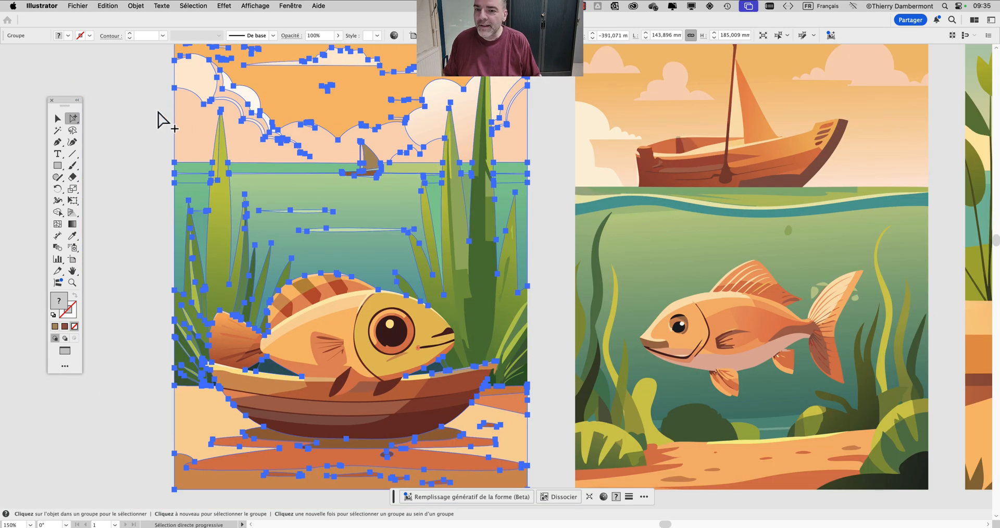
left_click(158, 112)
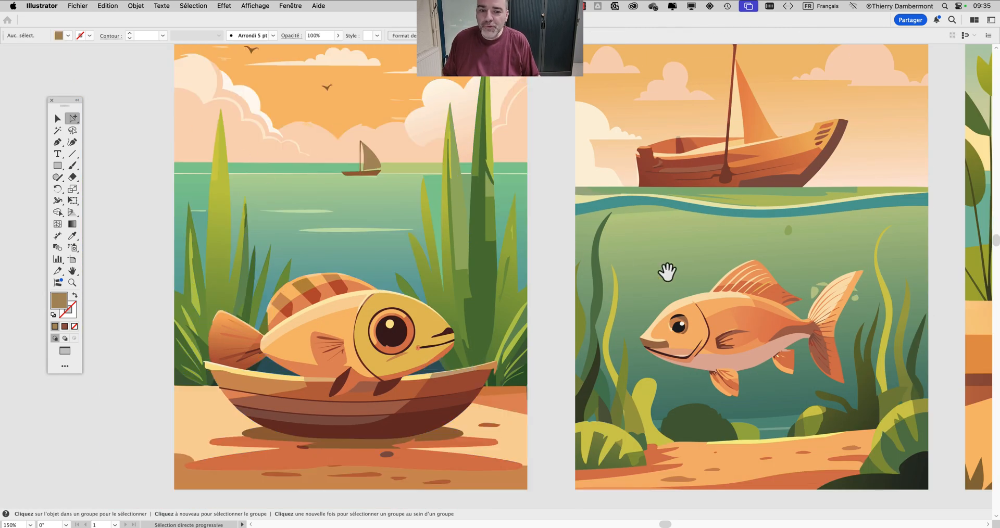
- Retry extending the selection from the sail to the whole sailboat, and clear the selection
left_click_drag(668, 271, 757, 272)
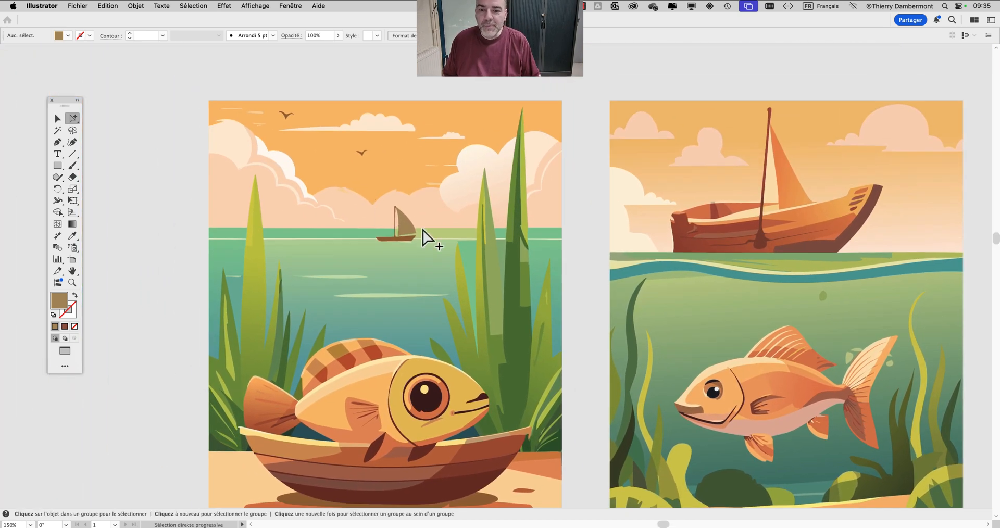
scroll(412, 232, "up", 3)
left_click(424, 228)
left_click(425, 230)
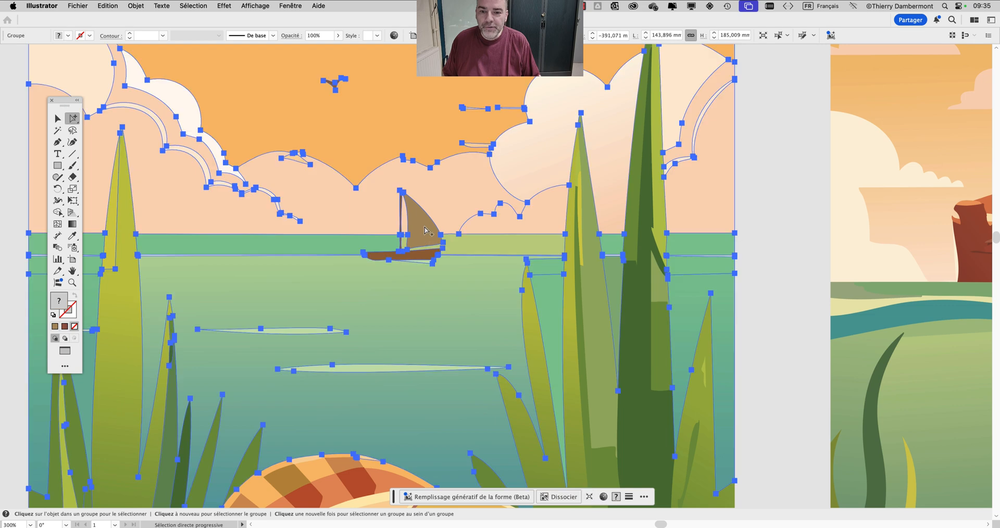
left_click(770, 210)
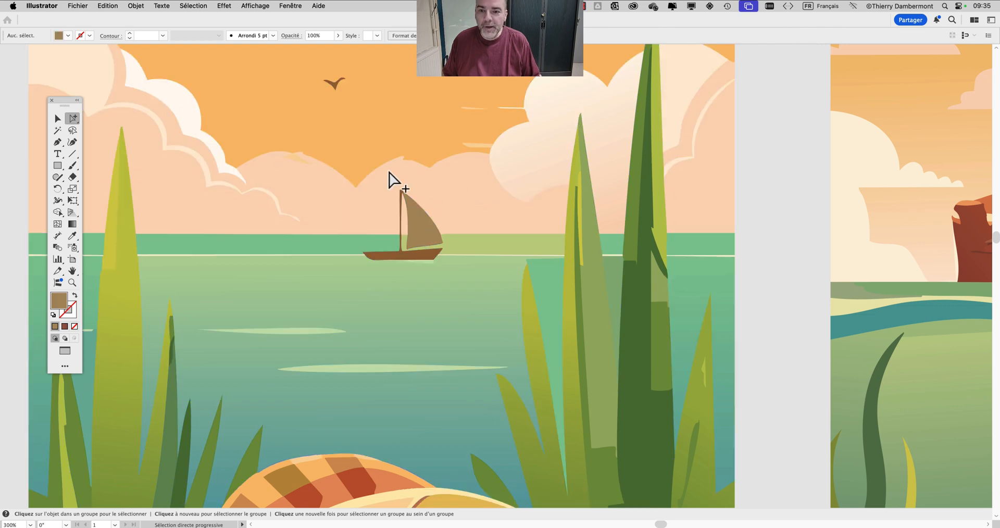
- Select the whole illustration of the fish in the wooden boat and ungroup it twice
left_click(57, 119)
left_click(234, 164)
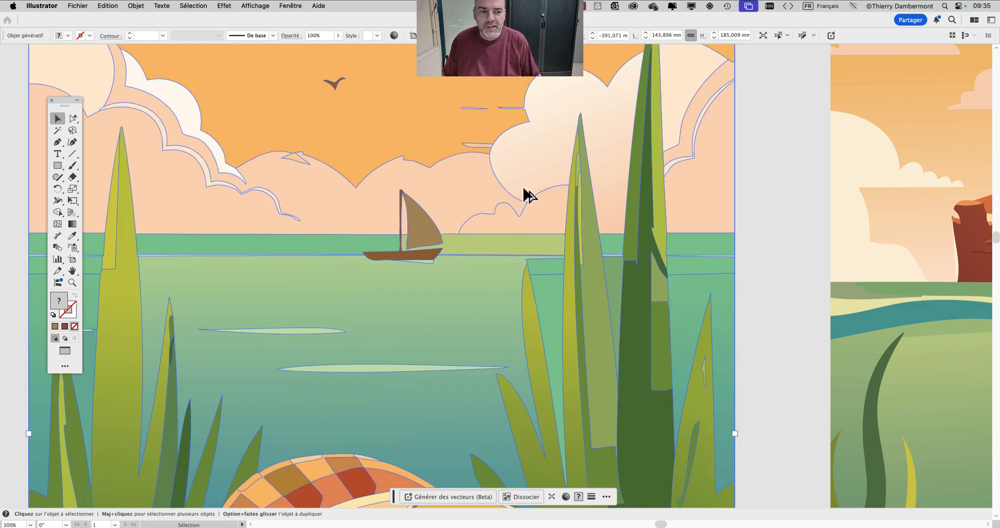
scroll(527, 195, "down", 2)
left_click(140, 6)
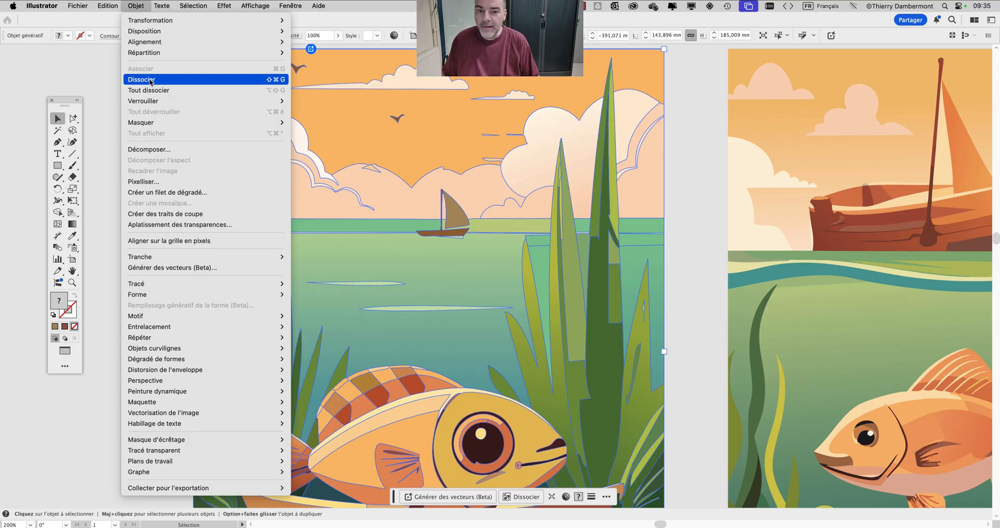
left_click(149, 80)
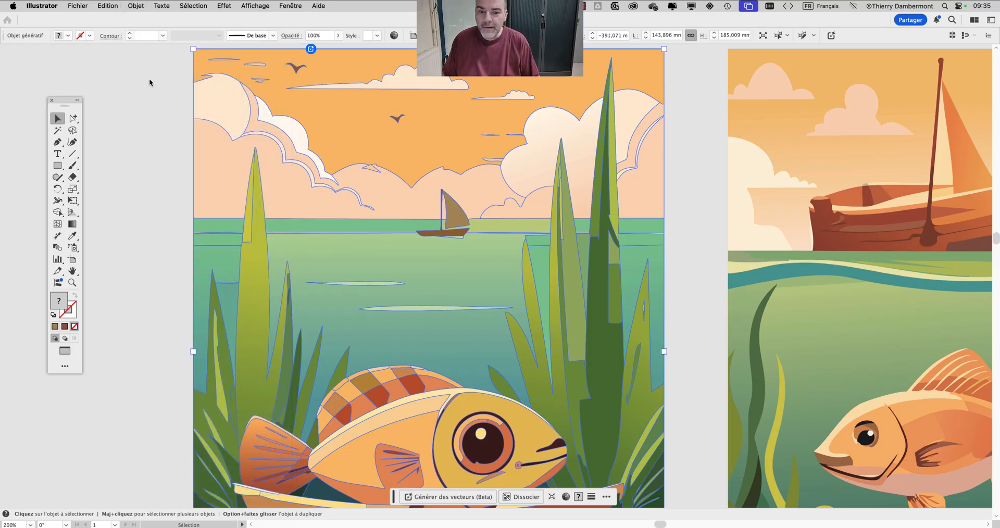
left_click(146, 5)
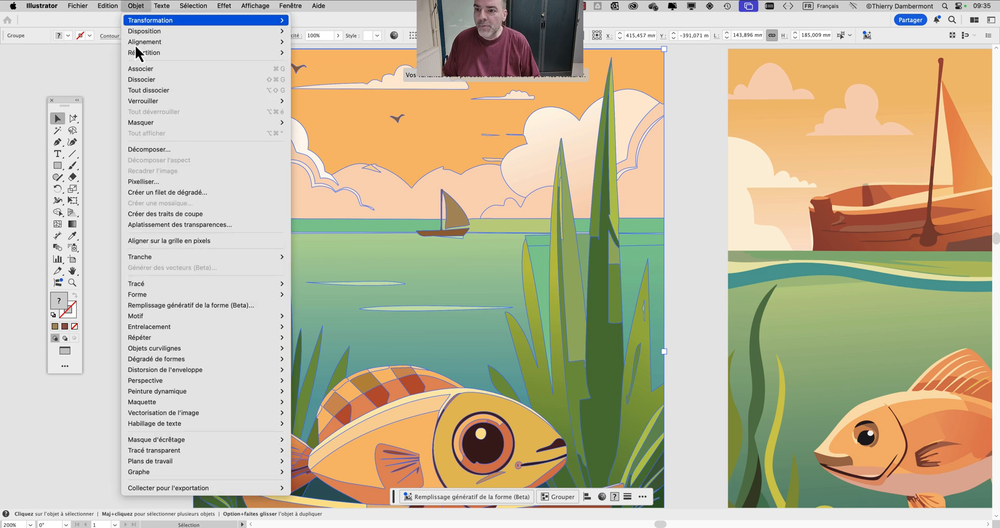
left_click(147, 78)
- Expand the ungrouped fish illustration's fills into 255 objects and deselect the artwork
left_click(131, 5)
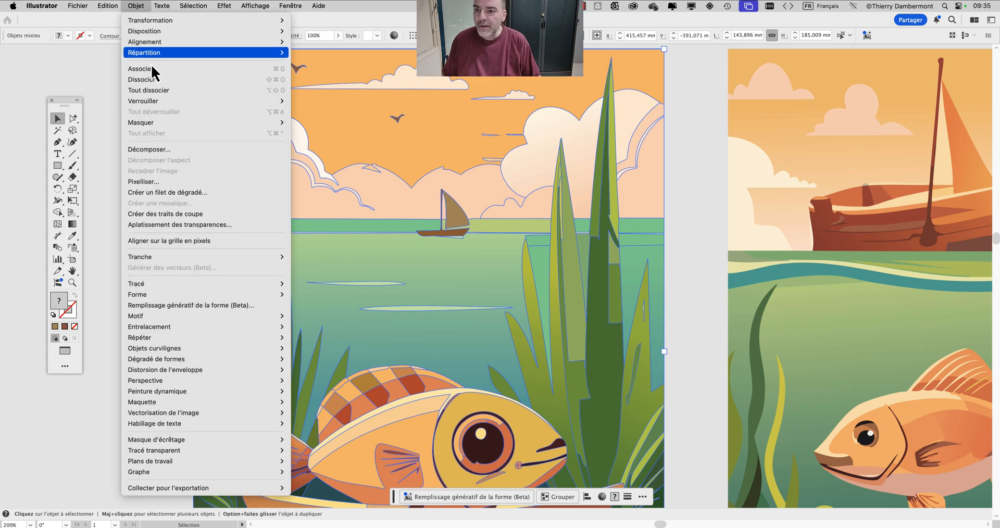
left_click(181, 150)
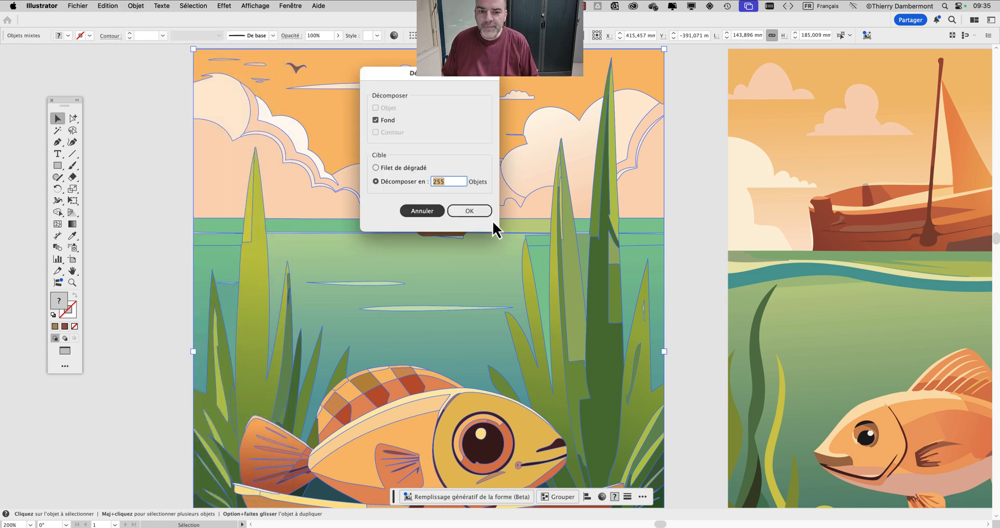
left_click(478, 209)
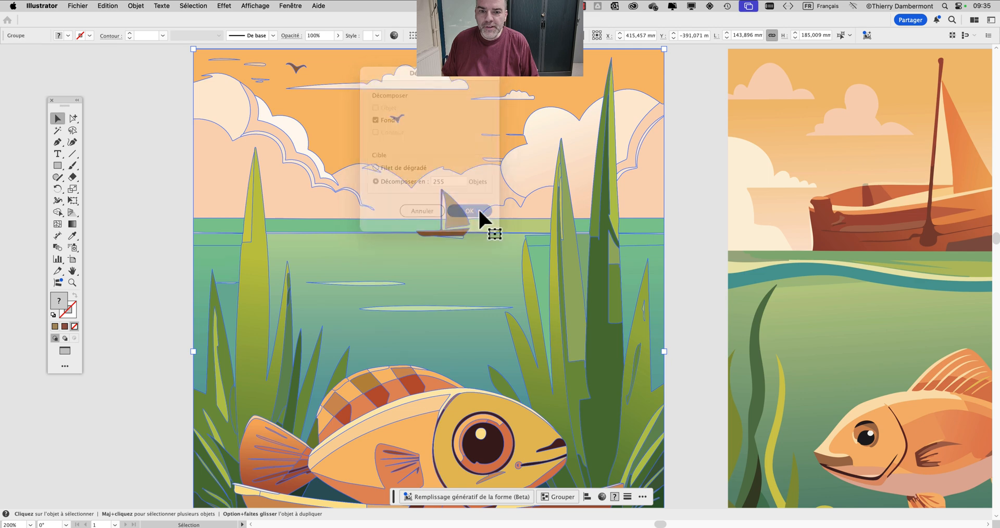
left_click(701, 207)
key("super+y")
key("super+y")
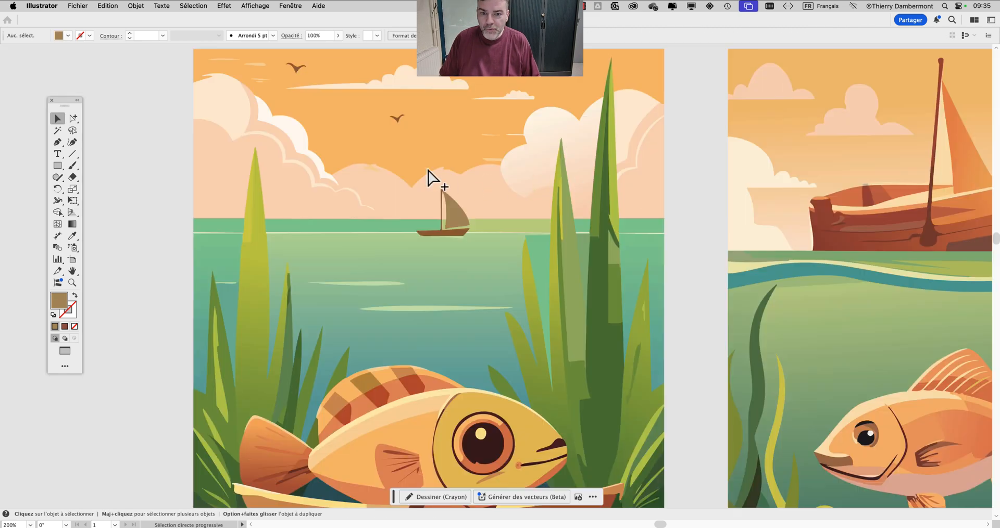
- Select the small sailboat group and paste a copy of it in the empty area beside the fish illustration
left_click(73, 118)
scroll(475, 225, "up", 3, "alt")
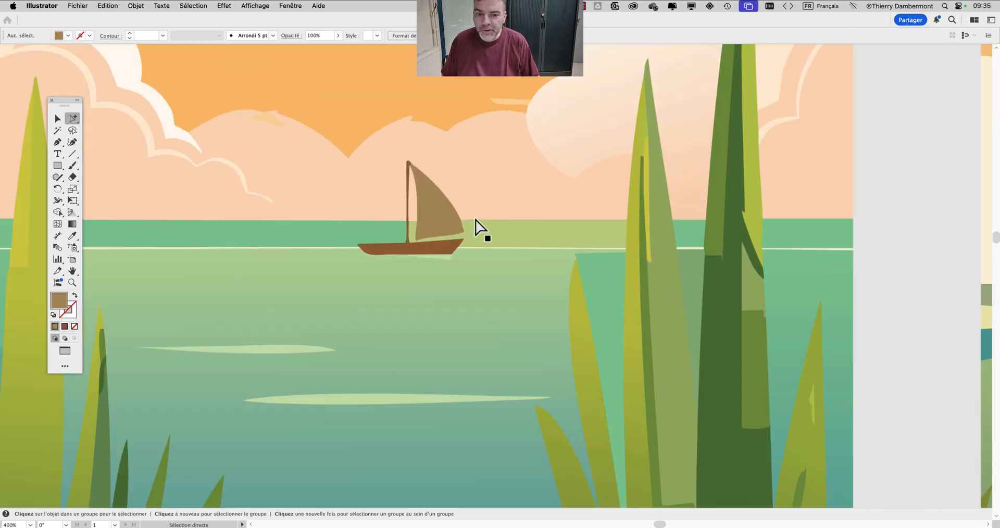
left_click(402, 252)
left_click(402, 252)
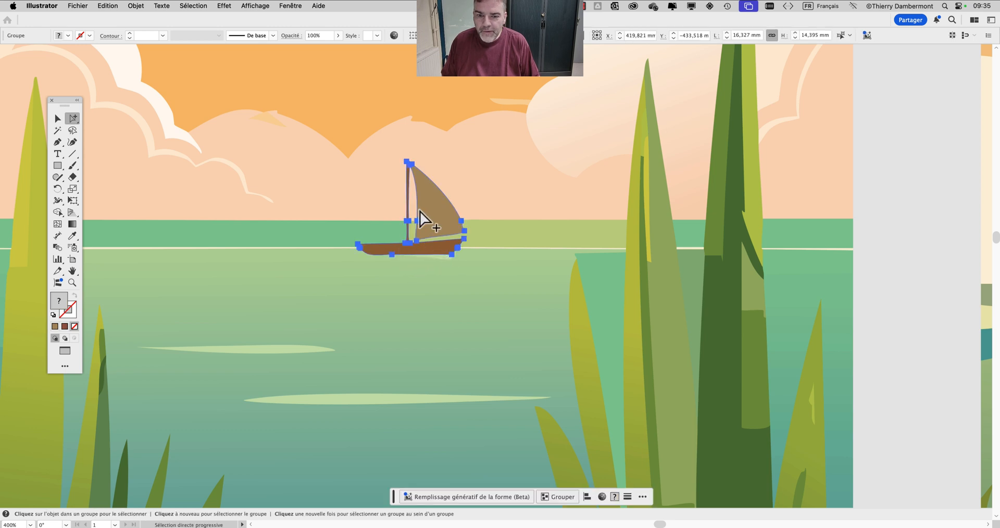
key("a")
scroll(487, 234, "down", 1, "alt")
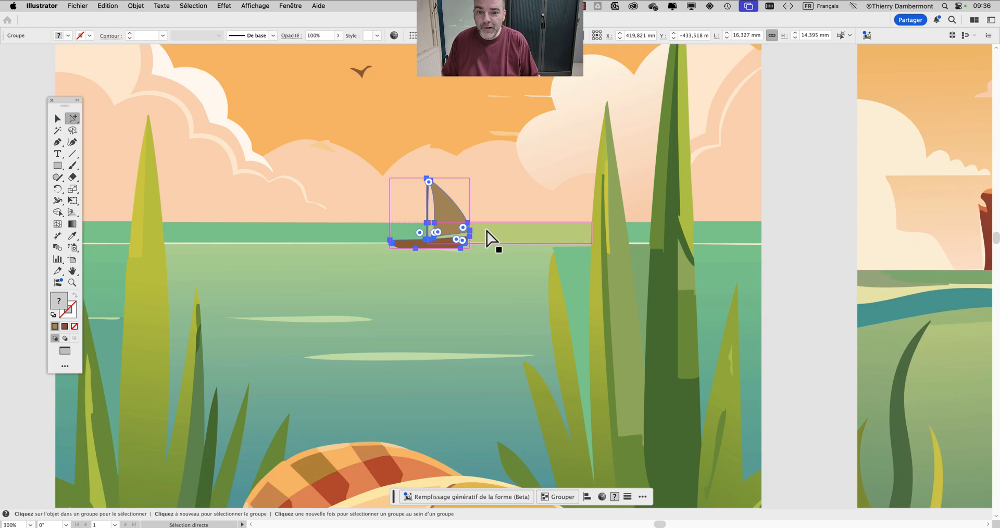
scroll(487, 234, "down", 2)
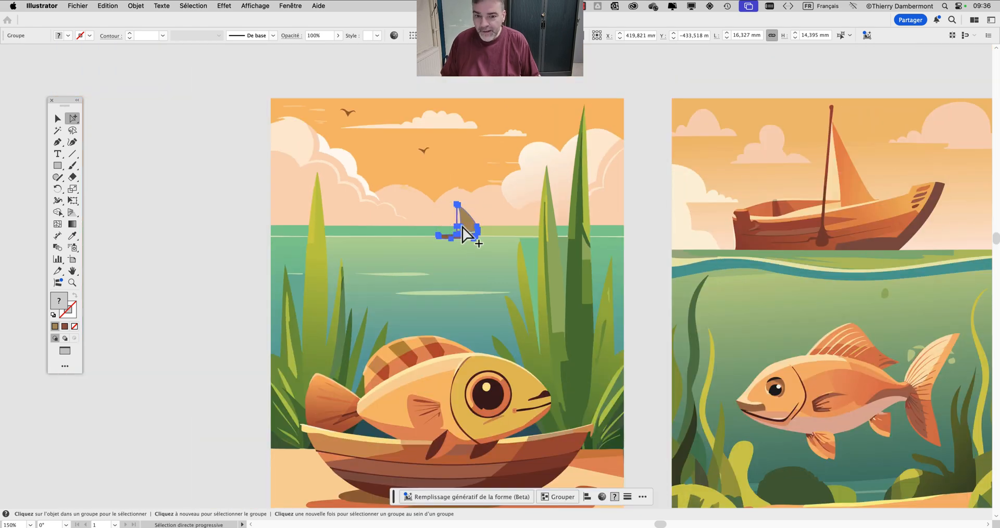
scroll(262, 232, "left", 10)
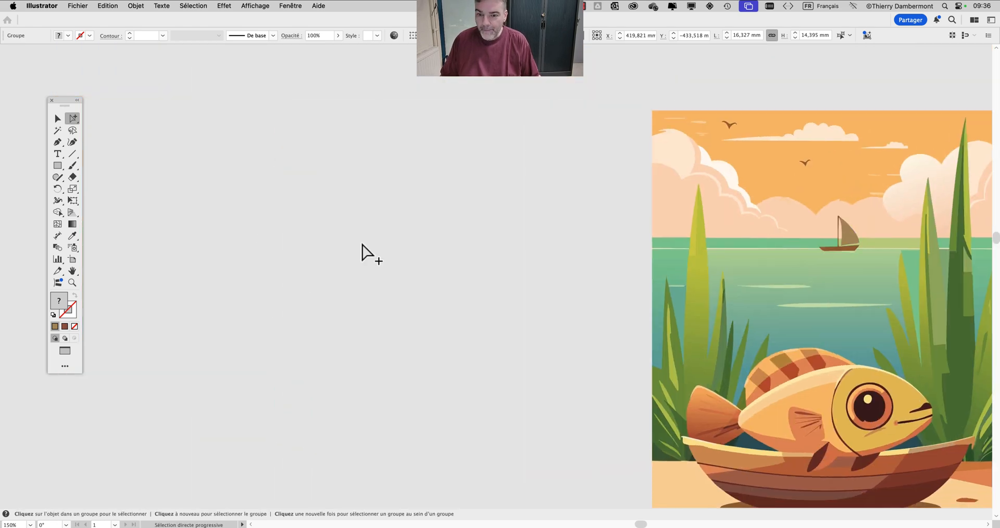
key("super+v")
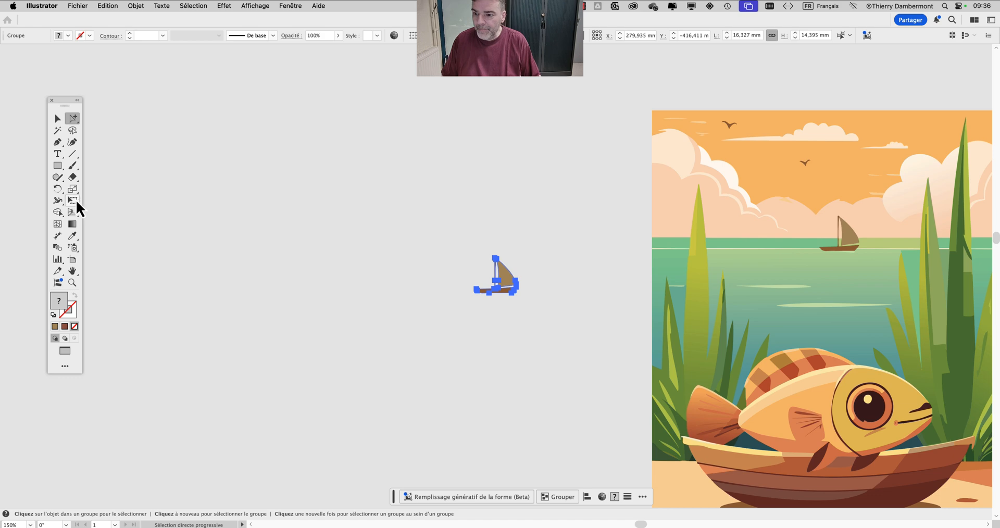
- Enlarge the pasted sailboat with Free Transform to about 84 mm wide and 74 mm high, and deselect it
left_click(76, 202)
left_click_drag(474, 258, 305, 130)
scroll(338, 261, "down", 2)
scroll(338, 262, "down", 1)
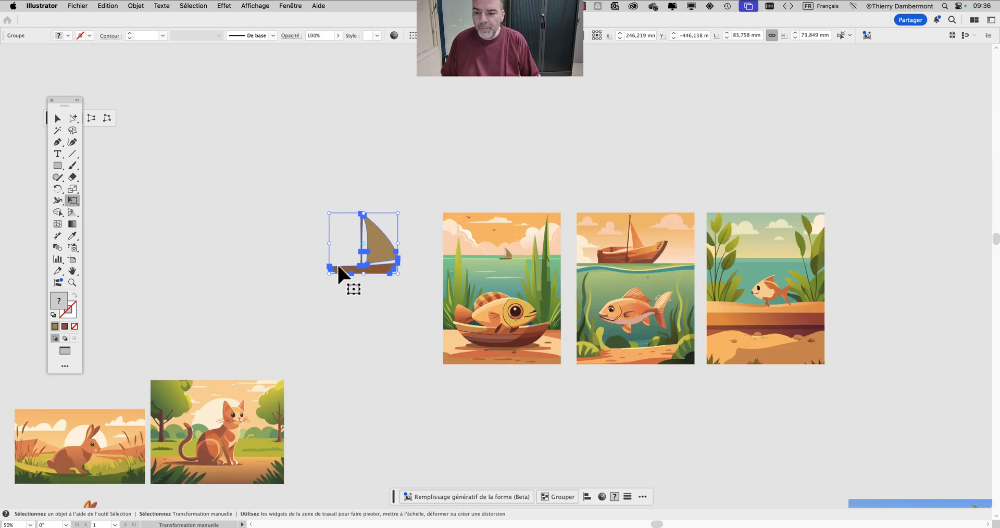
left_click(58, 119)
left_click(197, 203)
- Try to move the enlarged sailboat toward the cat and rabbit illustrations, and undo the move
key("space")
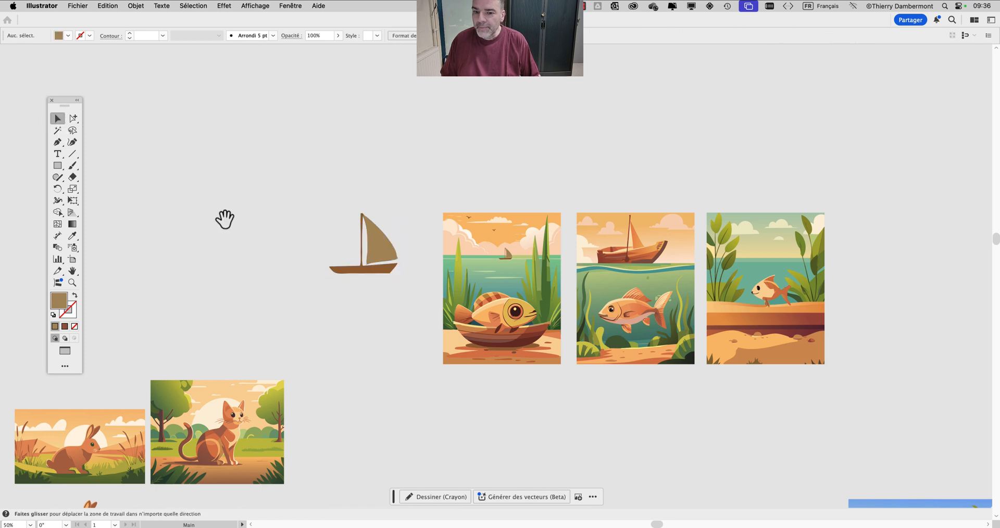
left_click_drag(225, 219, 528, 45)
left_click_drag(679, 72, 626, 186)
key("super+z")
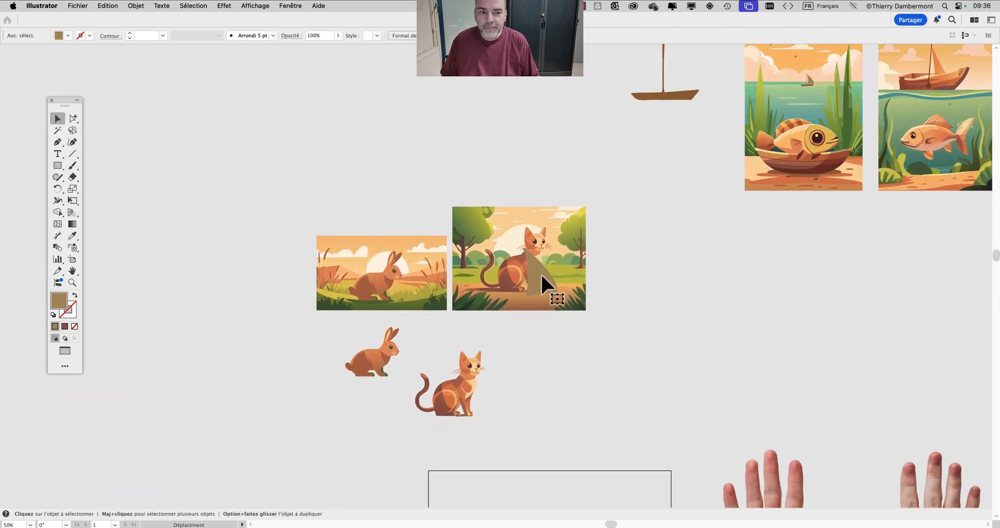
- Group all the parts of the enlarged sailboat, deselect it, and hide the bounding box
key("space")
left_click_drag(643, 149, 449, 217)
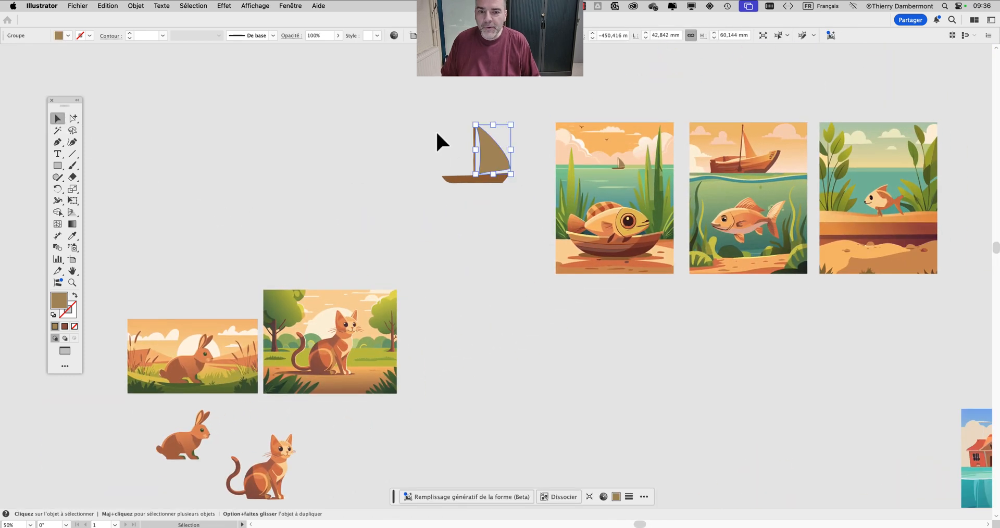
left_click_drag(436, 130, 496, 192)
left_click(136, 6)
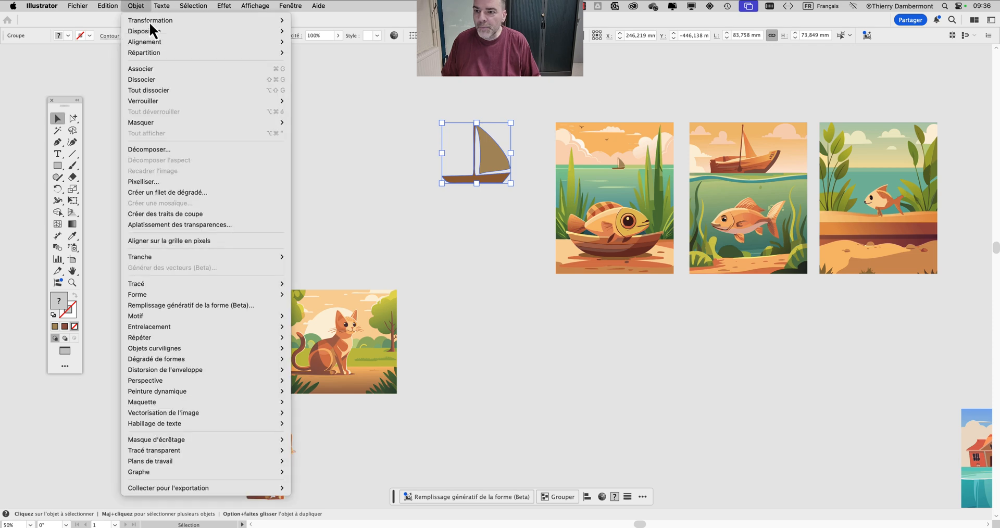
left_click(161, 70)
left_click(351, 126)
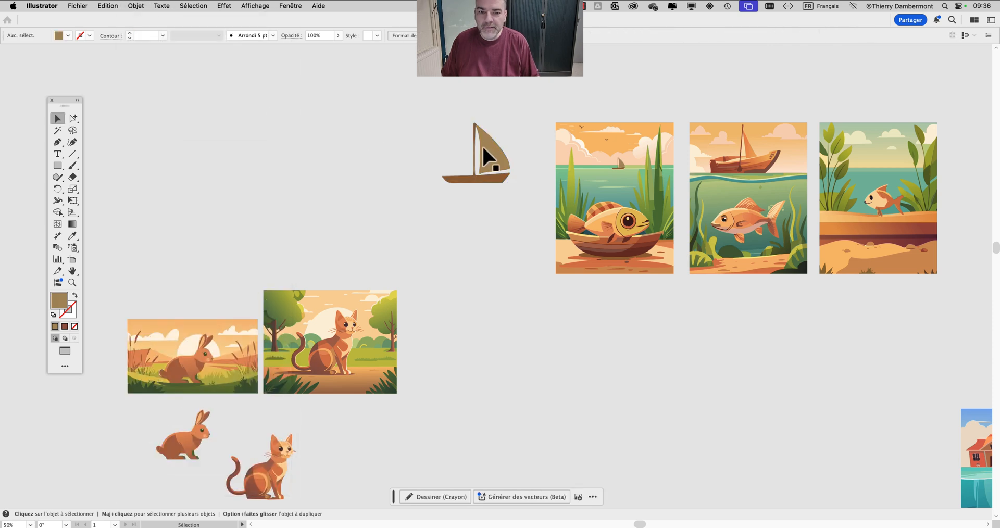
left_click(255, 6)
left_click(315, 252)
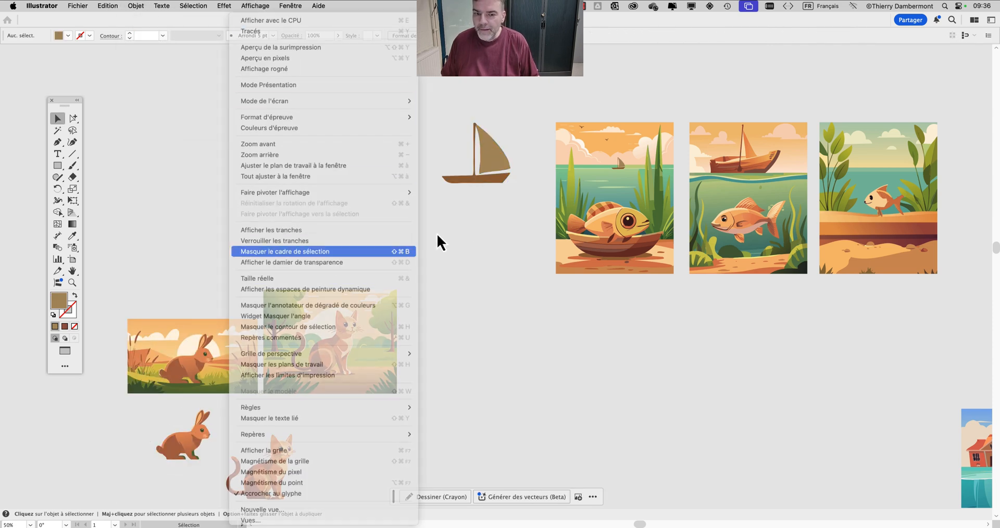
- Move the grouped sailboat just below the extracted rabbit, and shift the rabbit and cat scenes upward, away from the extracted elements
left_click(490, 165)
left_click_drag(373, 195, 389, 116)
left_click_drag(486, 95, 207, 426)
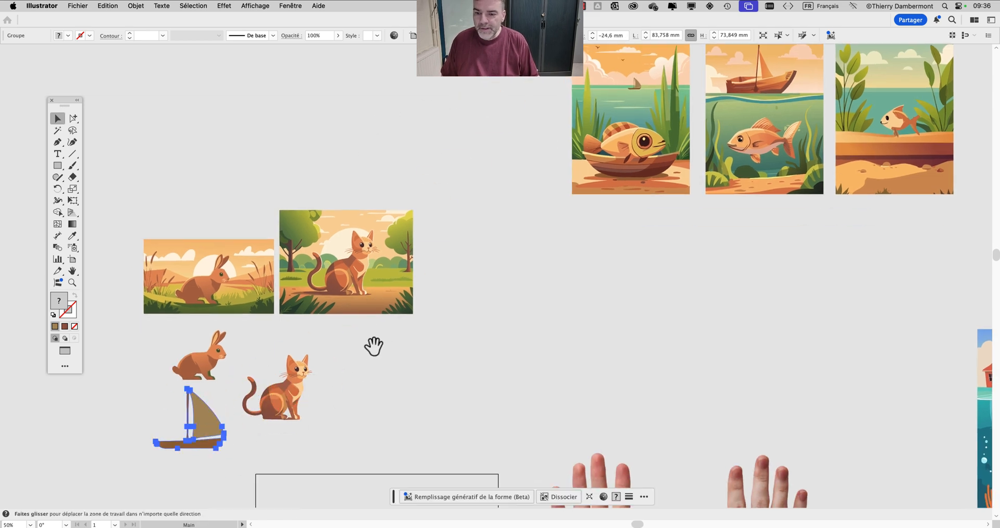
left_click_drag(359, 242, 346, 105)
left_click(387, 196)
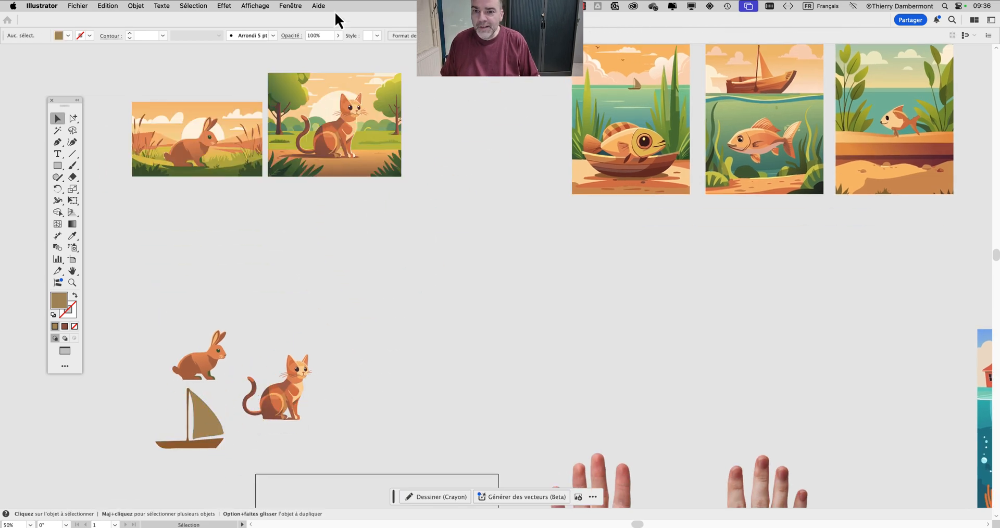
- Display the swatches (Nuancier) in the empty area beside the extracted rabbit, cat and sailboat
left_click(293, 6)
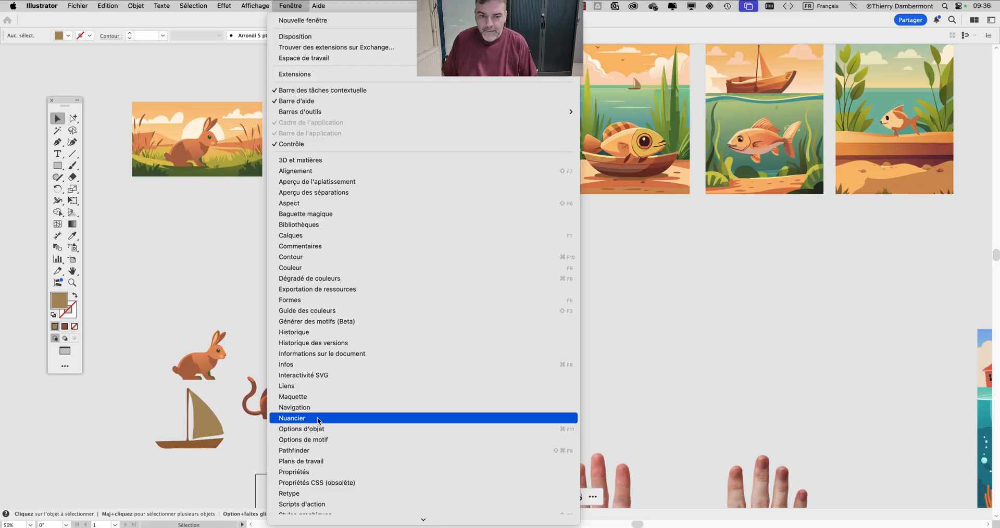
left_click(316, 417)
left_click_drag(570, 105, 463, 191)
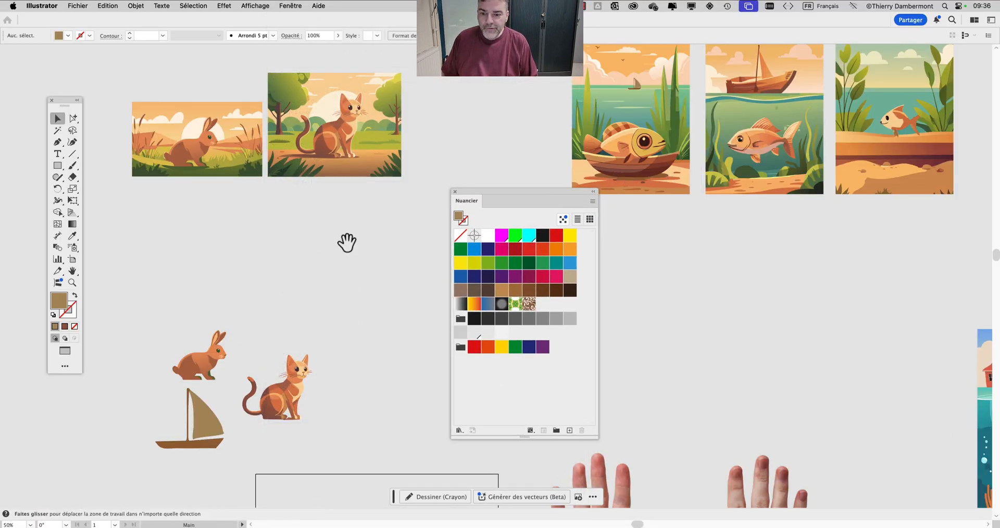
left_click_drag(345, 242, 399, 116)
left_click_drag(486, 191, 476, 118)
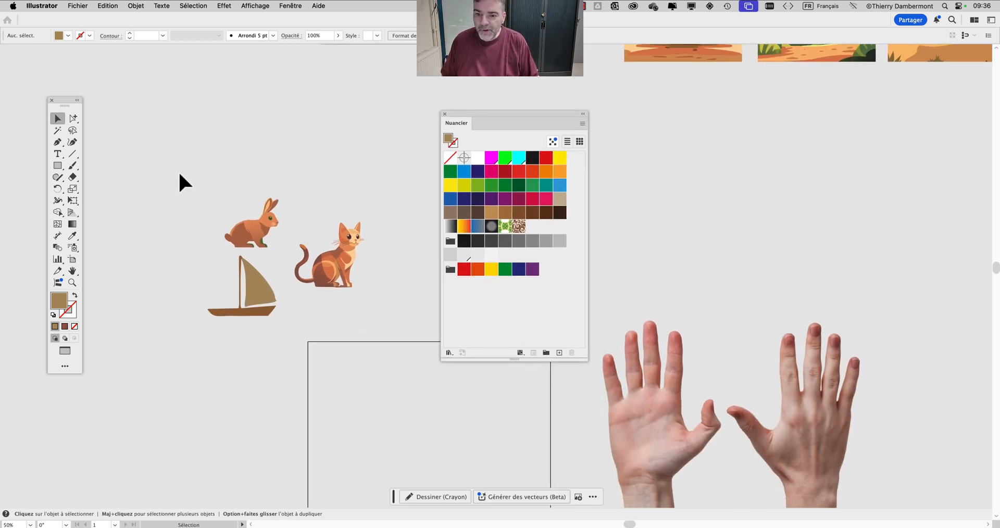
- Create a pattern swatch from the extracted rabbit, cat and sailboat together
left_click_drag(181, 176, 375, 332)
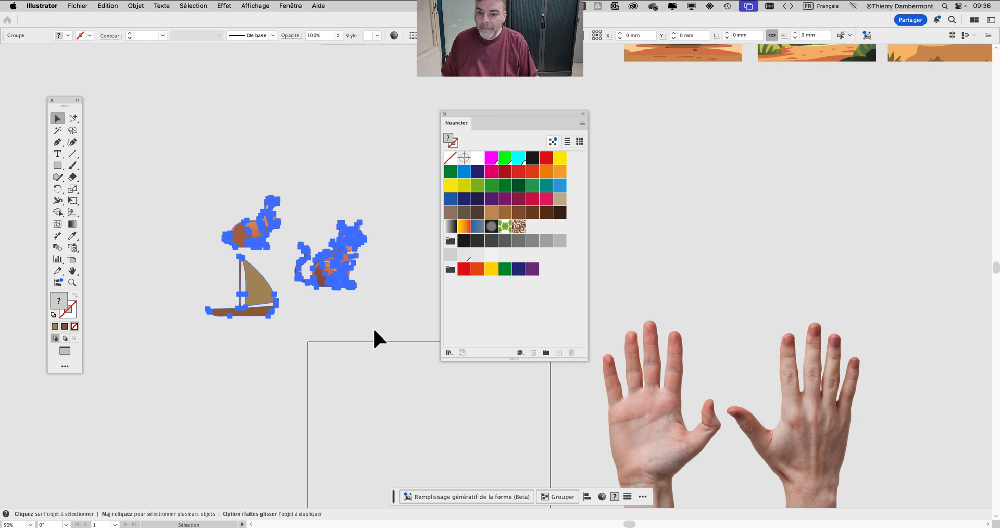
scroll(358, 284, "up", 2)
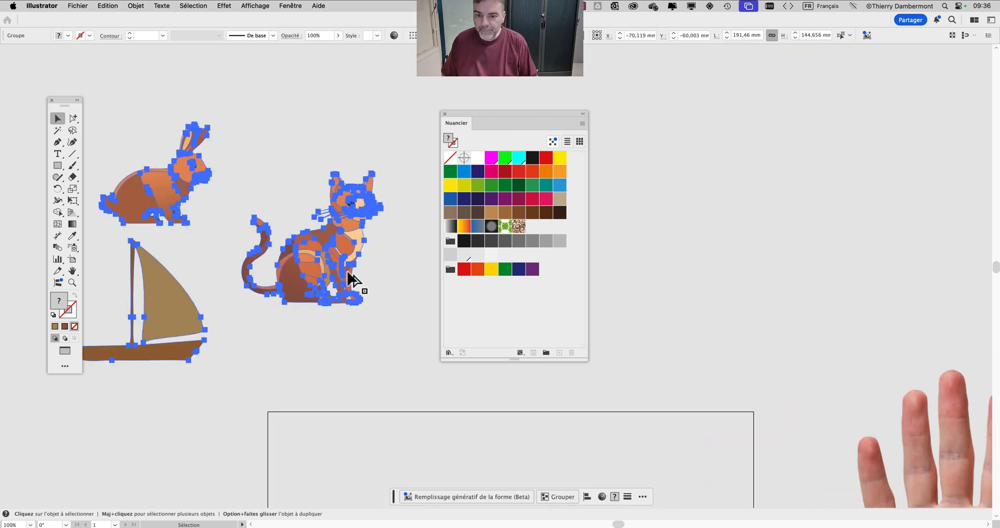
left_click_drag(293, 277, 527, 227)
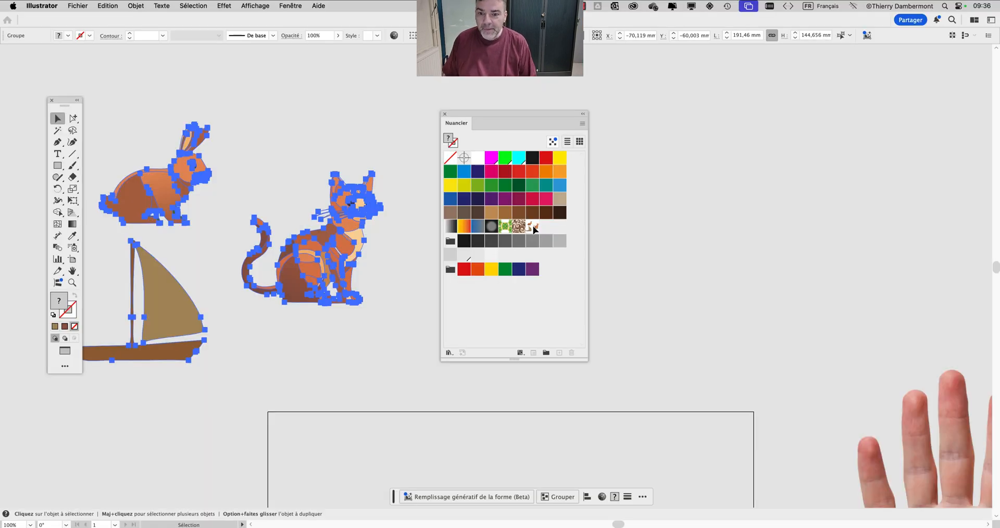
- Try to fill the selected rabbit, cat and sailboat with the new pattern swatch, and undo the fill
left_click(535, 227)
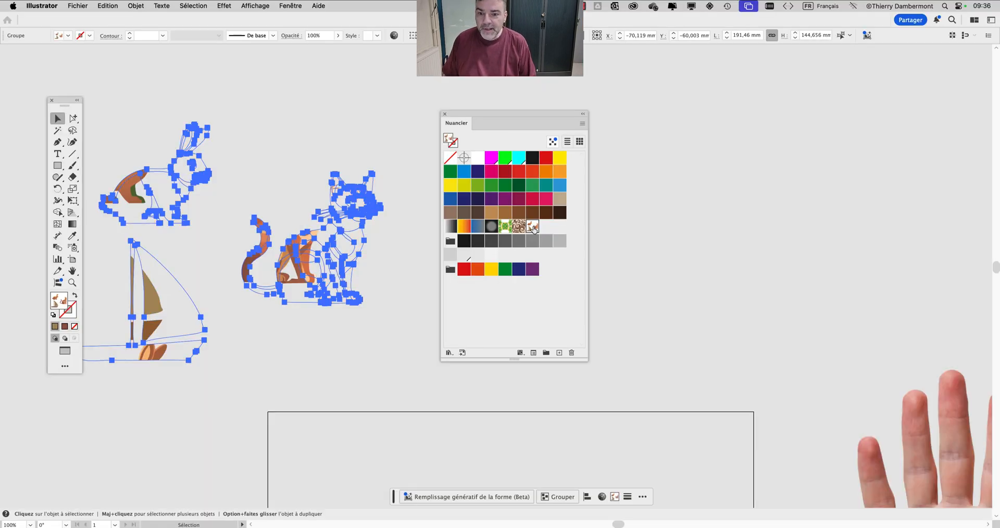
left_click(401, 172)
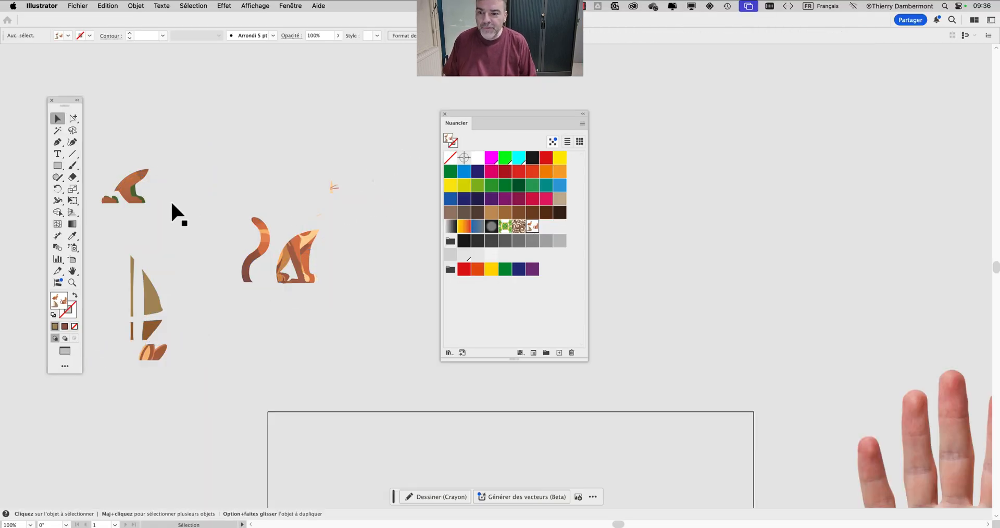
left_click(111, 5)
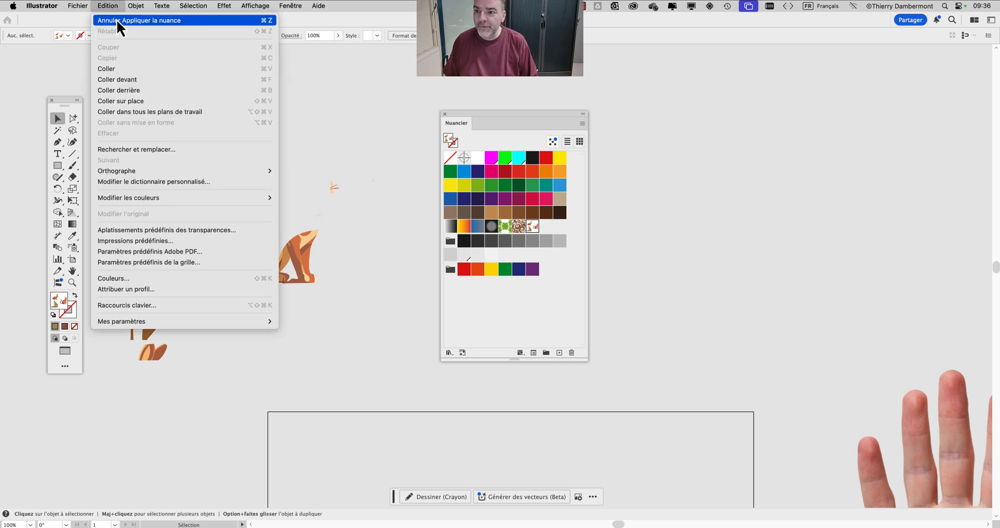
left_click(116, 21)
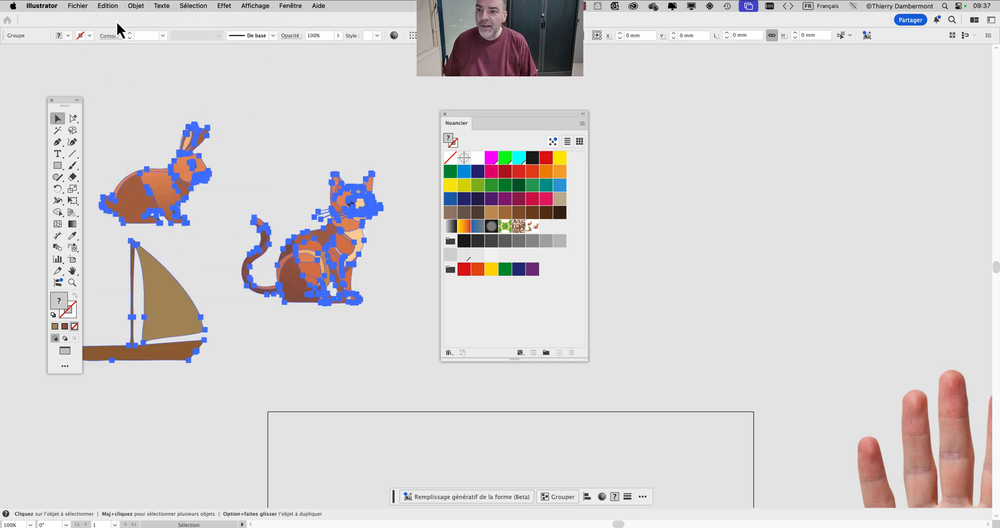
- Move the swatches well clear of the rabbit, cat and sailboat, and deselect the artwork
left_click_drag(511, 110, 826, 88)
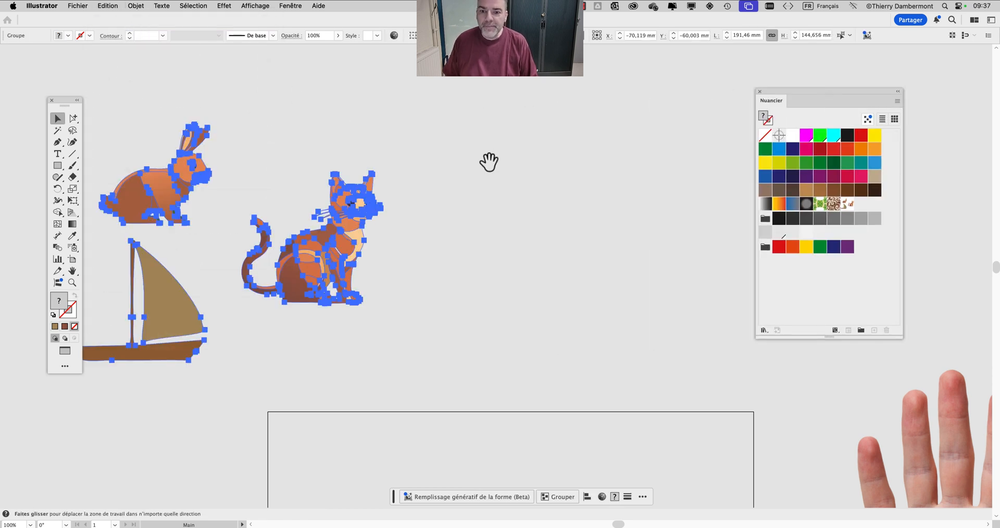
left_click_drag(489, 161, 601, 143)
left_click(202, 109)
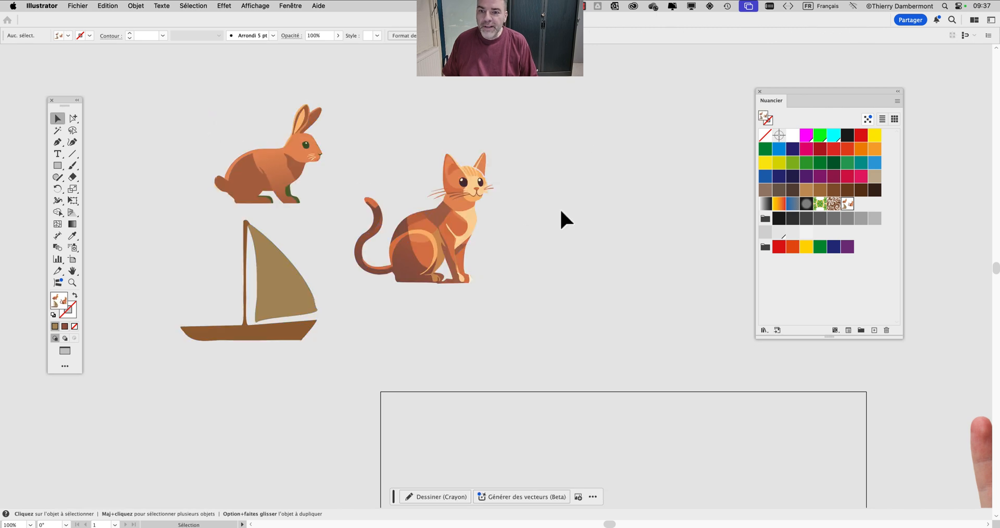
scroll(619, 142, "down", 2)
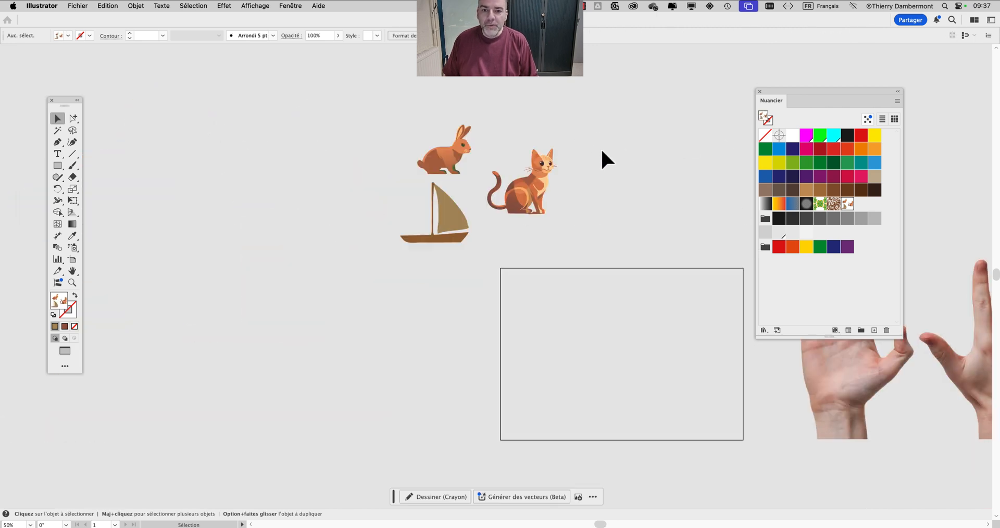
left_click_drag(597, 198, 308, 300)
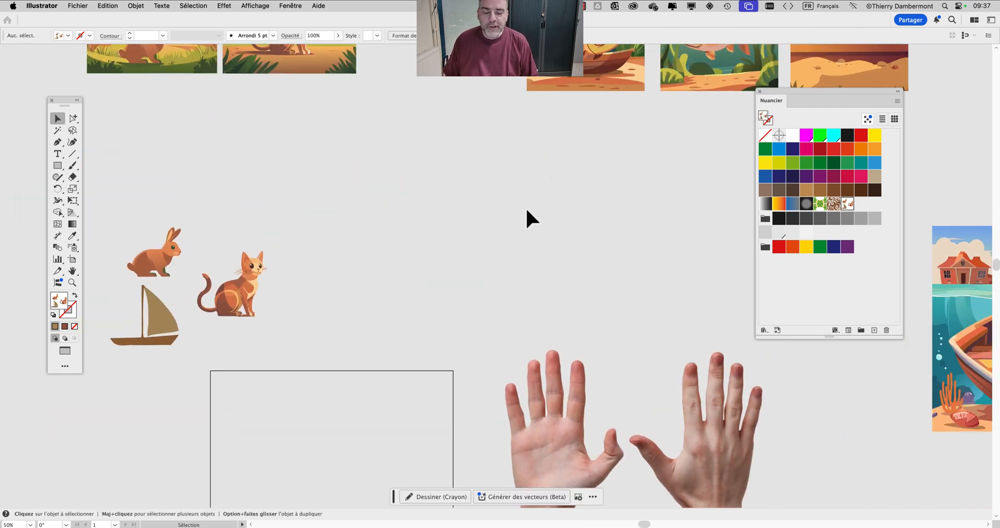
scroll(525, 213, "down", 3)
left_click_drag(292, 234, 676, 206)
scroll(582, 231, "up", 1)
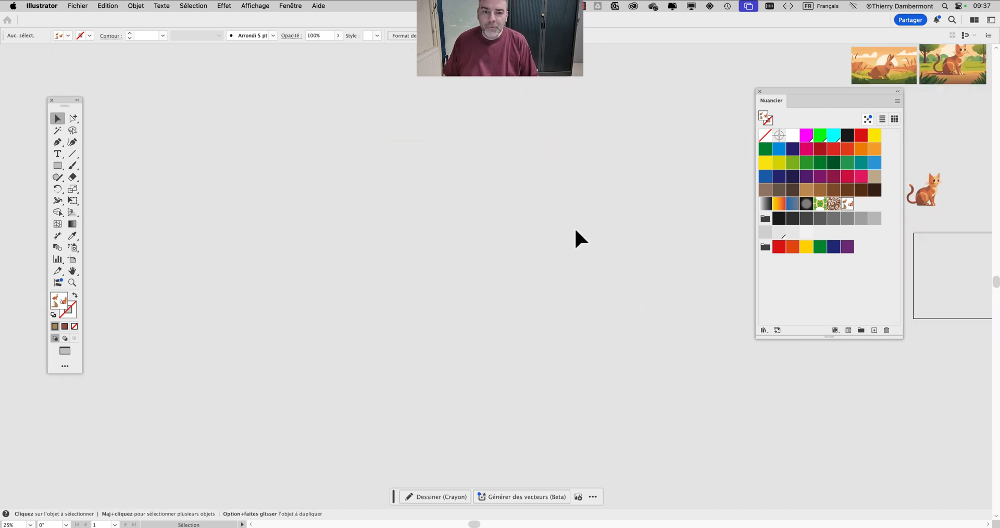
left_click_drag(623, 250, 58, 307)
left_click_drag(428, 251, 248, 317)
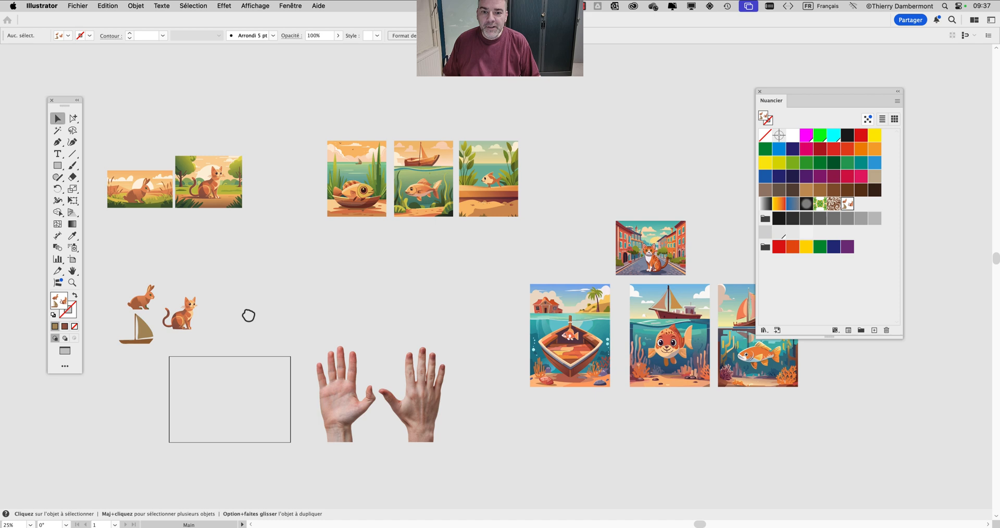
left_click_drag(431, 309, 997, 284)
left_click_drag(509, 257, 9, 150)
left_click_drag(612, 256, 536, 243)
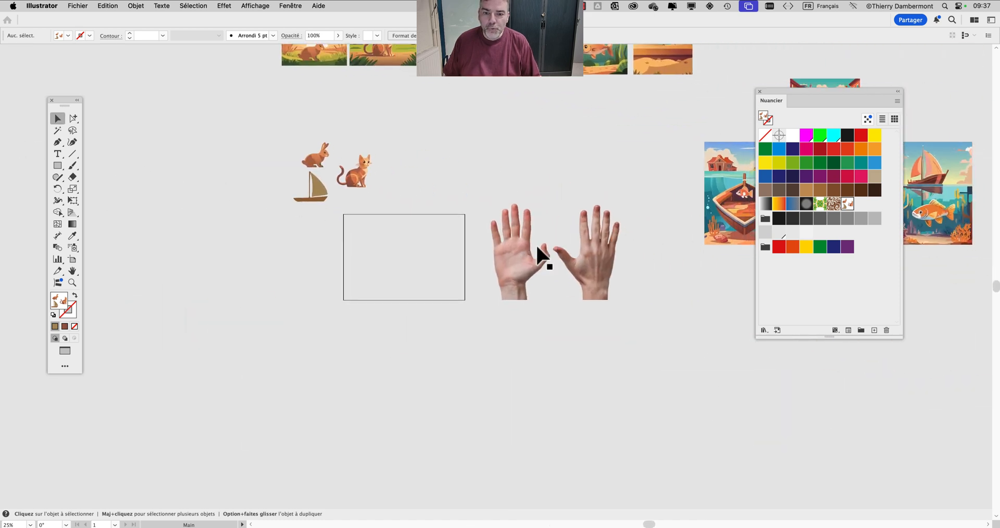
scroll(385, 230, "up", 1)
scroll(385, 230, "down", 3)
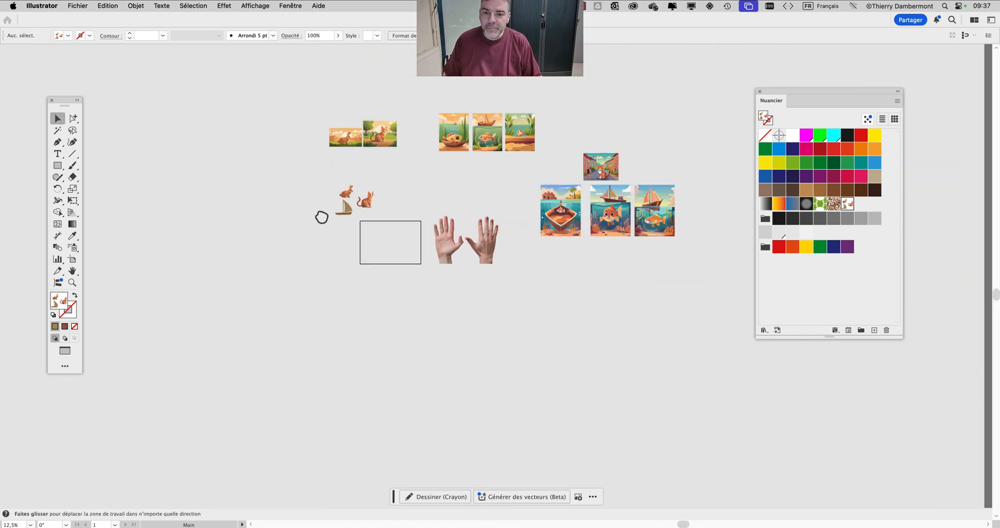
left_click_drag(322, 217, 596, 237)
scroll(551, 221, "up", 1)
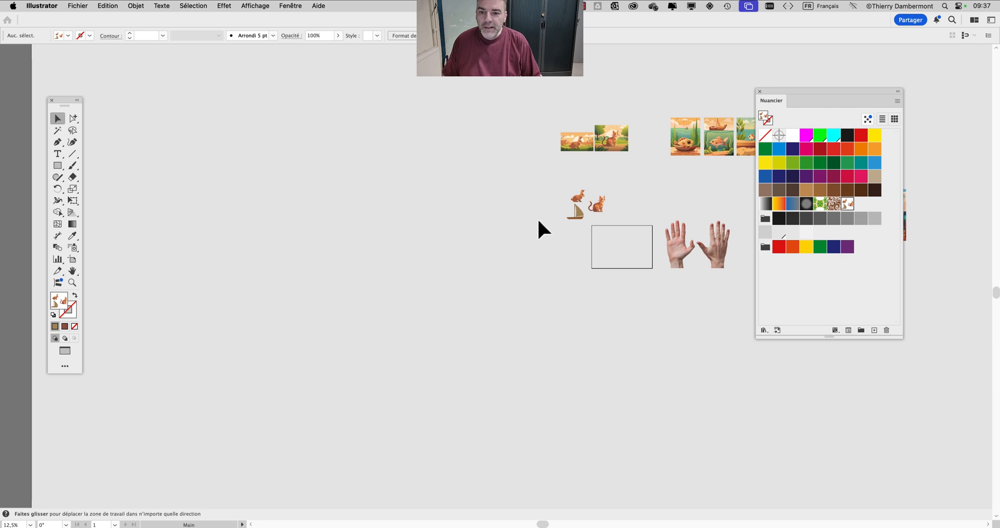
- Open the new rabbit, cat and sailboat pattern swatch for editing, and move its options and the swatches clear of the tile
scroll(418, 226, "up", 2)
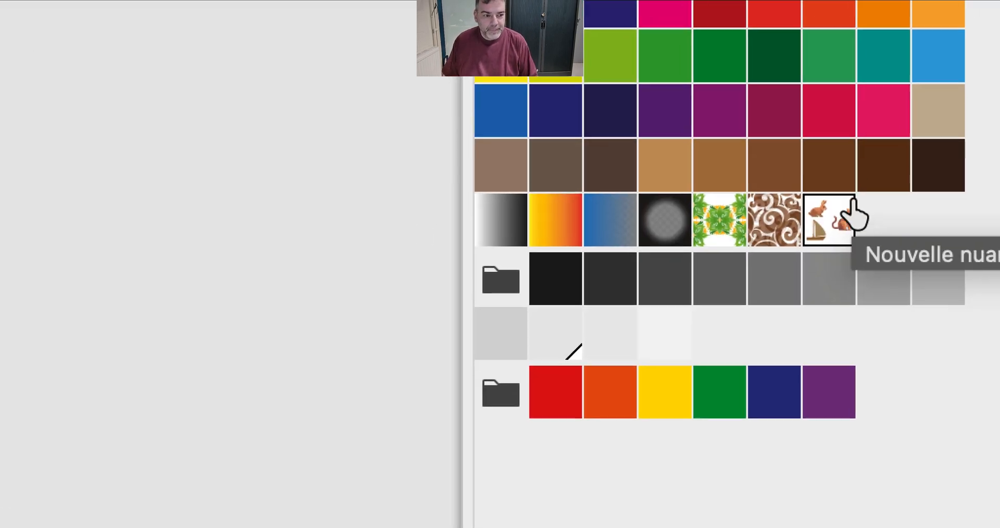
double_click(845, 206)
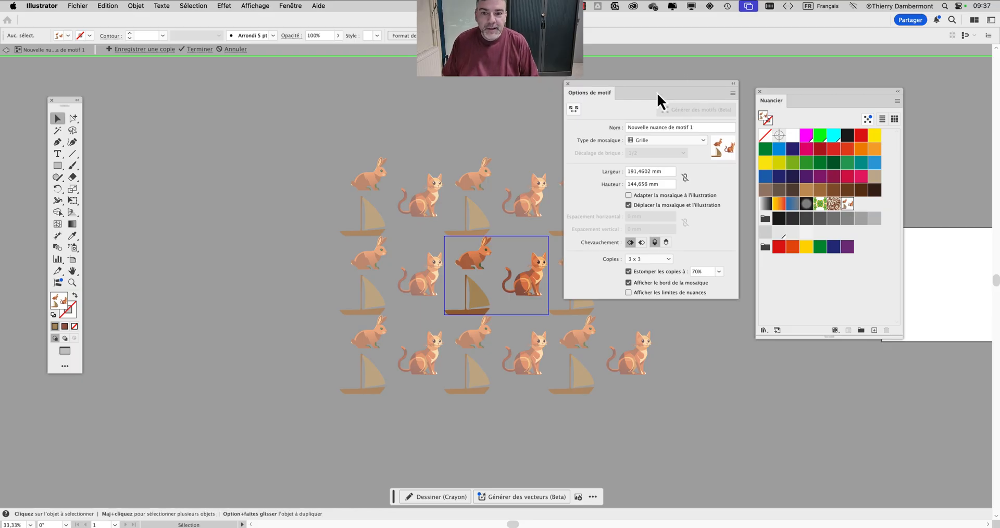
left_click_drag(659, 86, 238, 126)
scroll(507, 283, "up", 2)
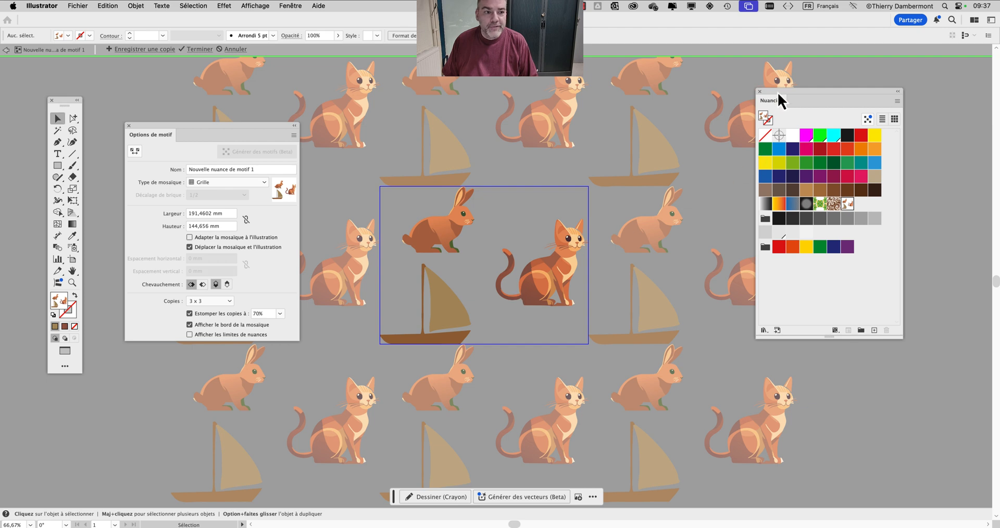
left_click_drag(778, 94, 829, 94)
- Move the cat slightly down and to the left within the pattern tile
left_click(531, 267)
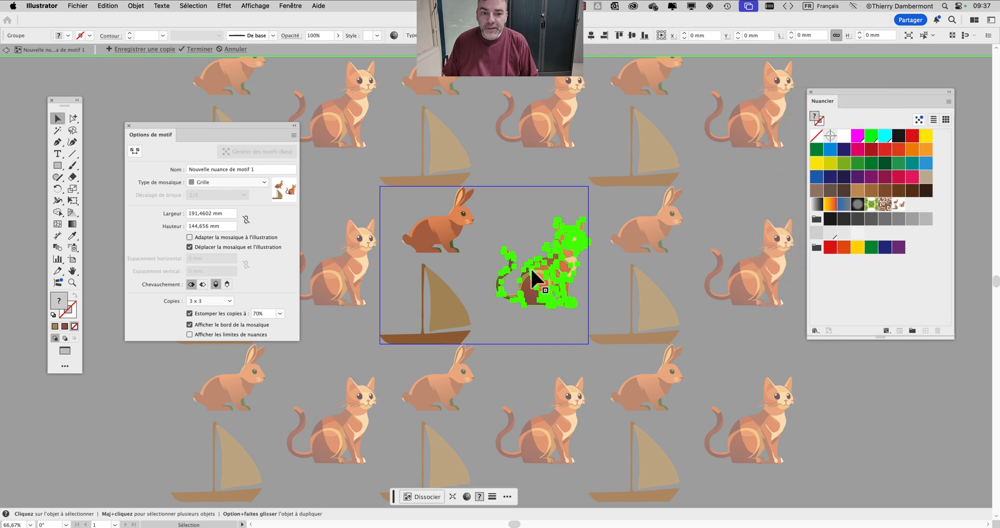
scroll(540, 279, "up", 1)
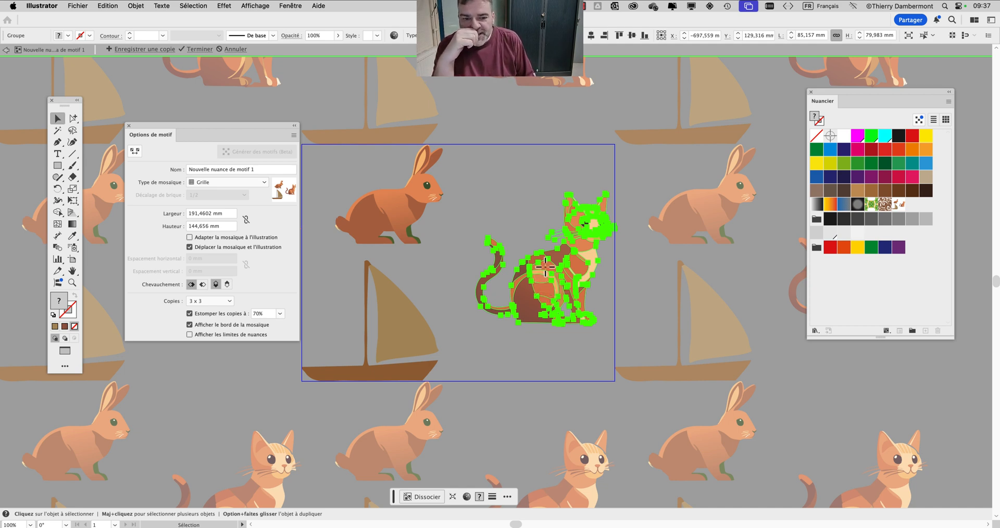
left_click_drag(545, 267, 516, 306)
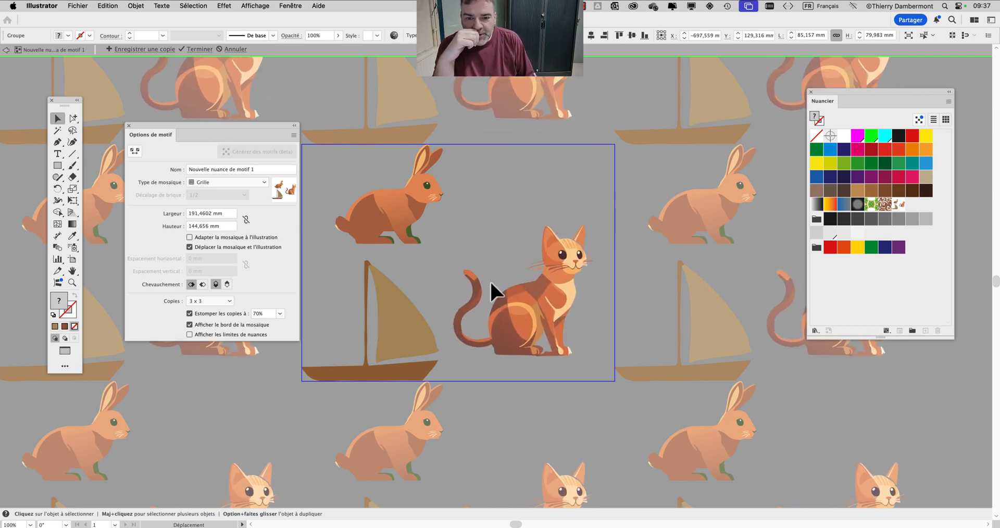
- Move the rabbit down onto the cat in the pattern tile and bring it in front of the cat
left_click_drag(397, 205, 564, 320)
left_click(146, 7)
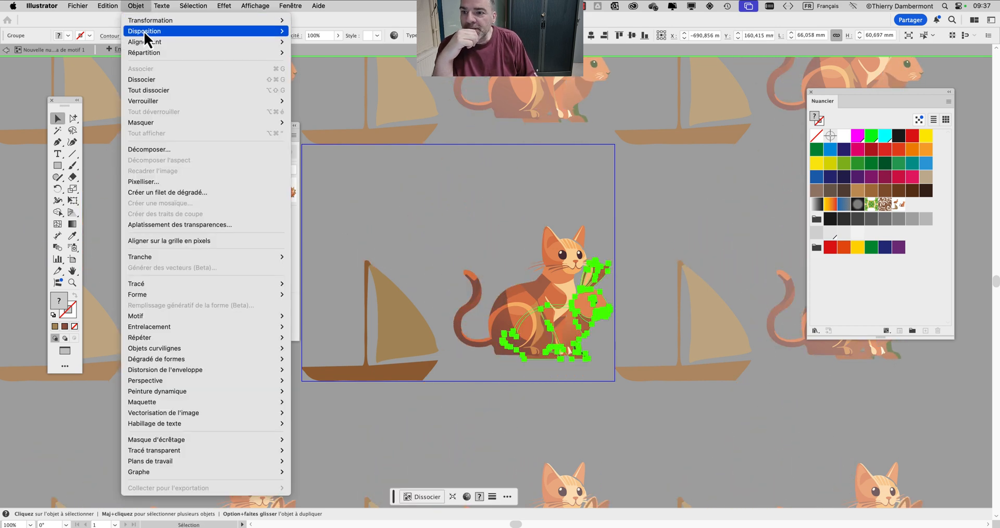
mouse_move(144, 31)
left_click(323, 33)
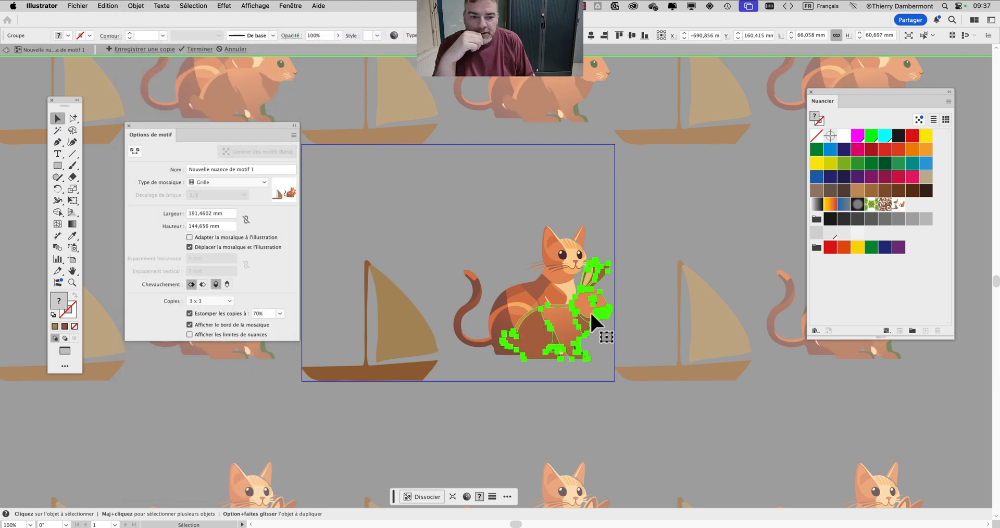
- Offset the rabbit to the cat's right, and move both animals toward the sailboat in the pattern tile
left_click_drag(590, 311, 525, 309)
left_click(565, 302, "shift")
- Send the sailboat to the back and move it up behind the cat in the pattern tile
left_click(393, 369)
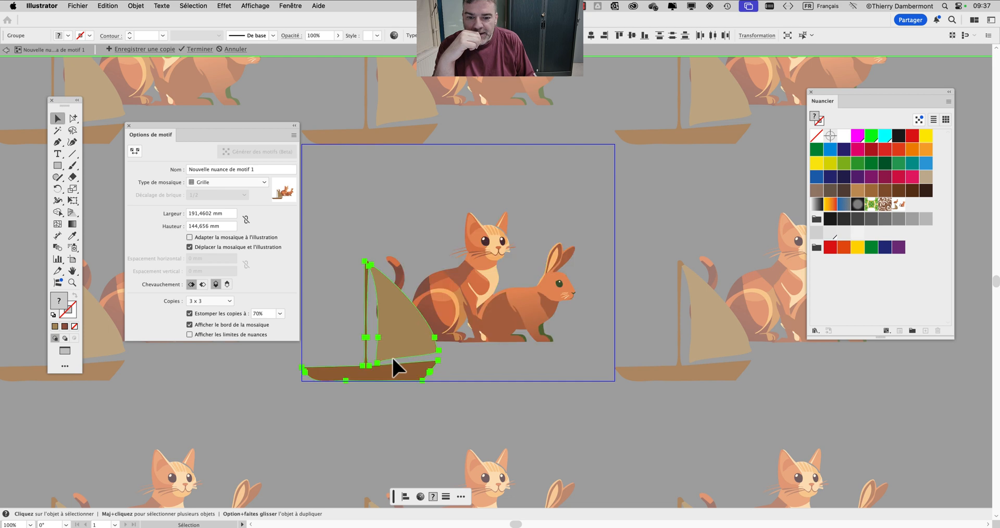
left_click(136, 5)
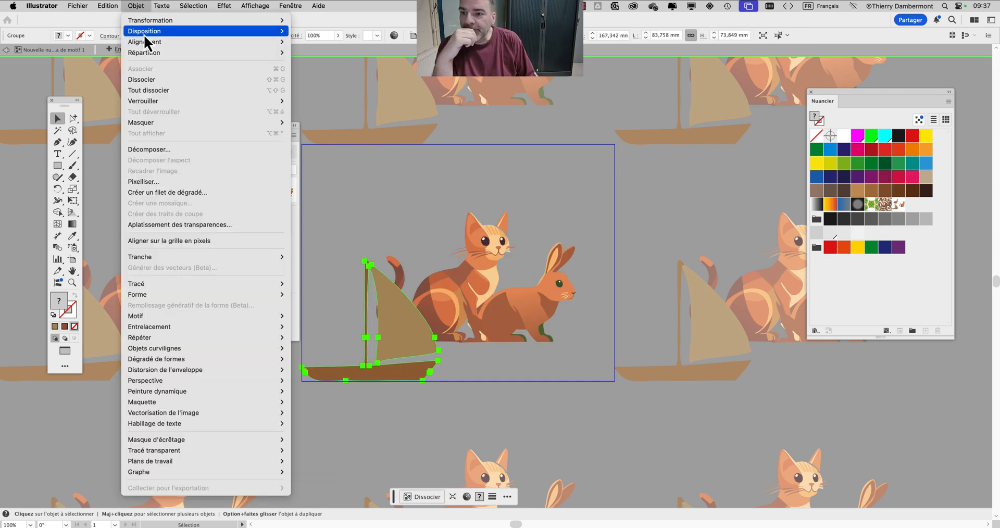
mouse_move(156, 31)
left_click(332, 63)
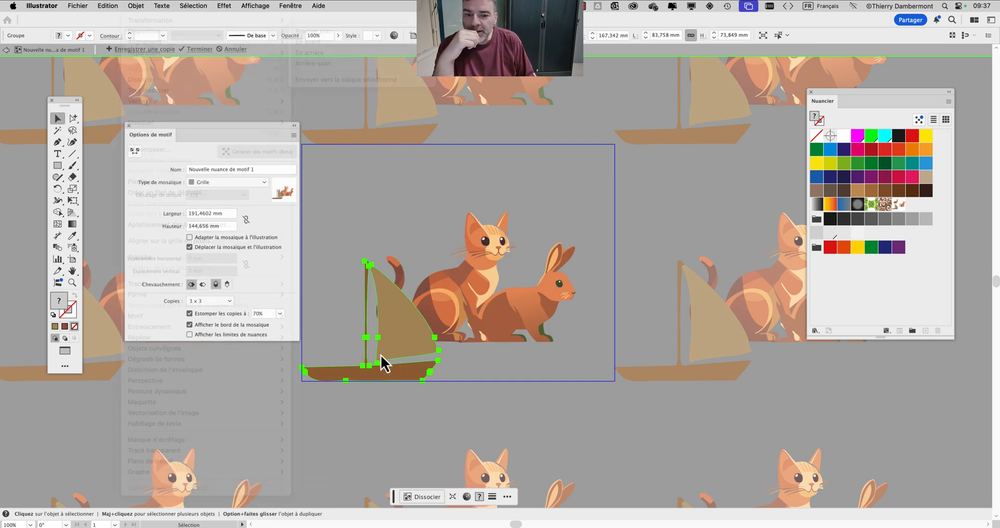
left_click_drag(418, 371, 418, 309)
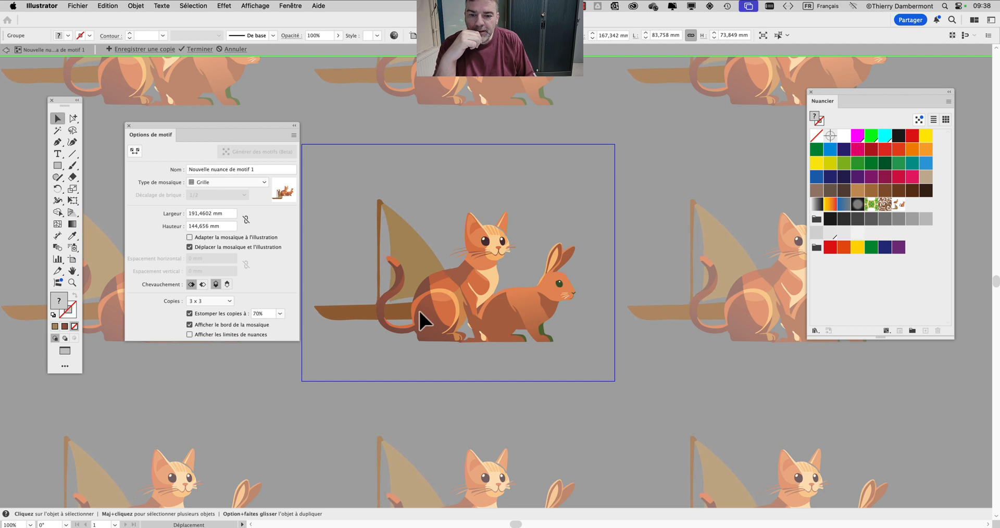
left_click(476, 372)
scroll(440, 367, "down", 2)
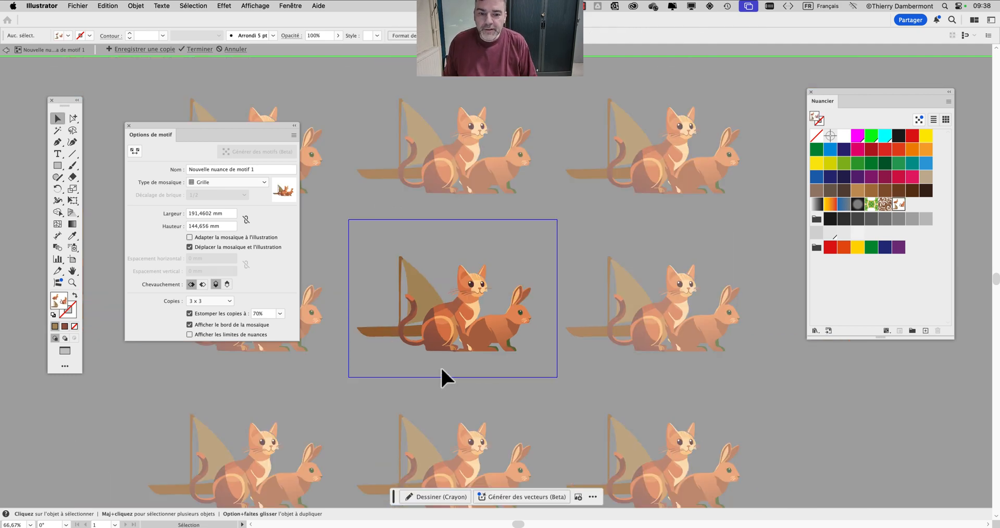
- Nudge the rabbit slightly to the right beside the cat in the pattern tile
left_click_drag(363, 247, 518, 366)
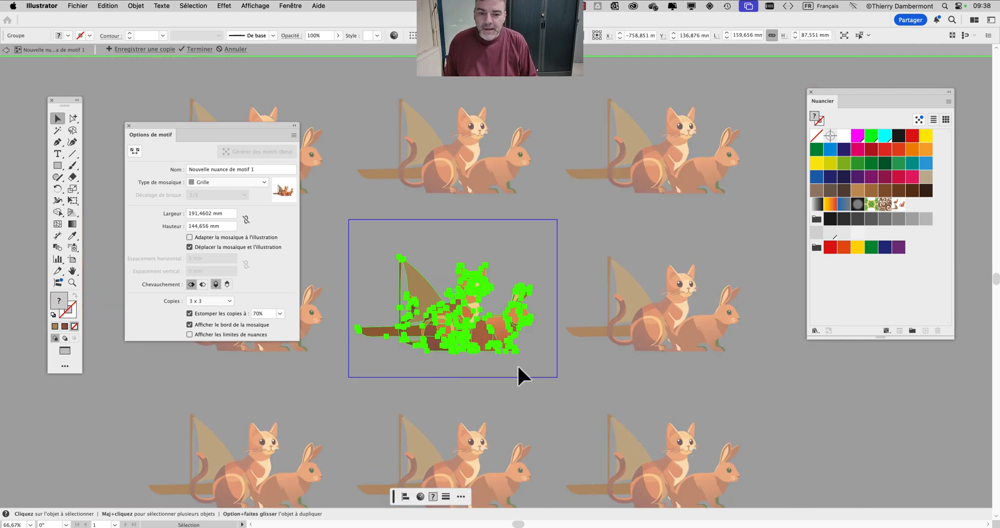
left_click(519, 368)
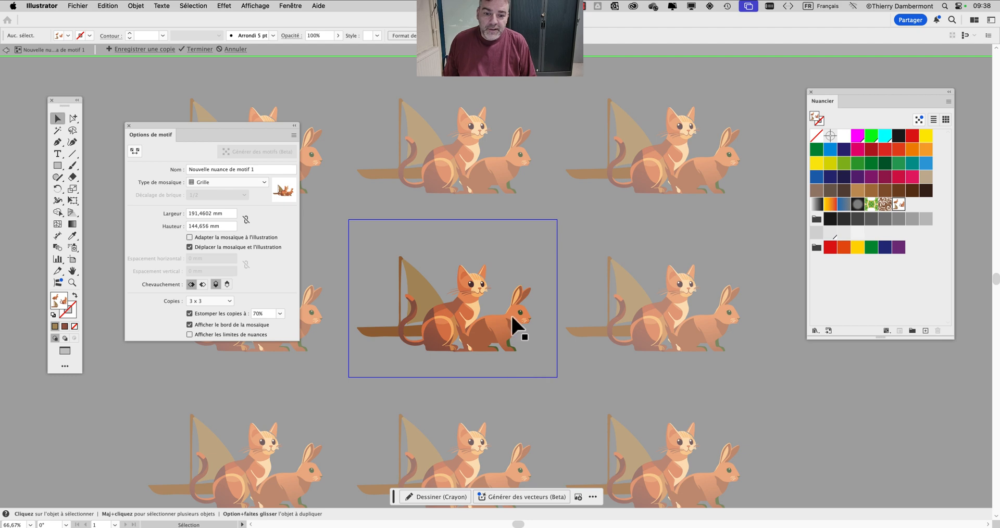
mouse_move(516, 327)
left_mouse_down()
mouse_move(533, 326)
mouse_move(511, 329)
left_mouse_up()
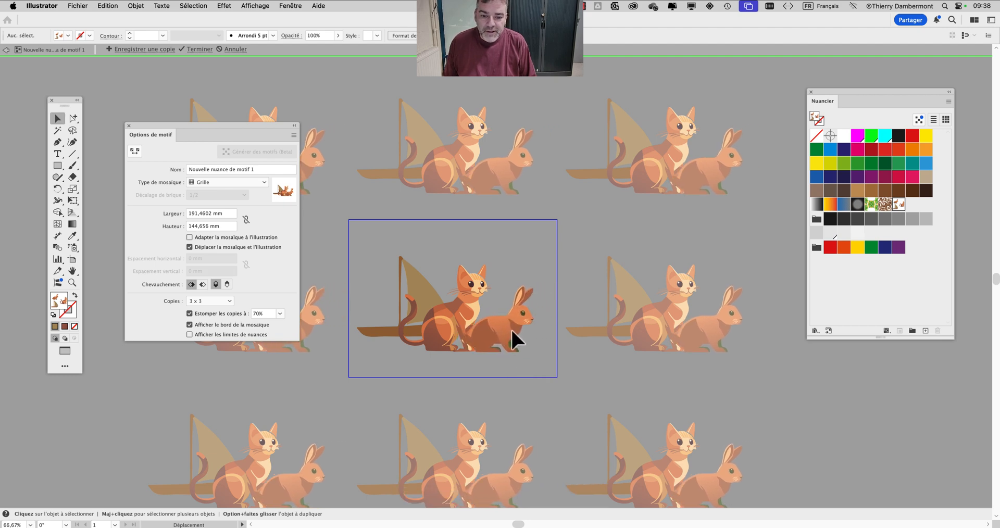
left_click(495, 284)
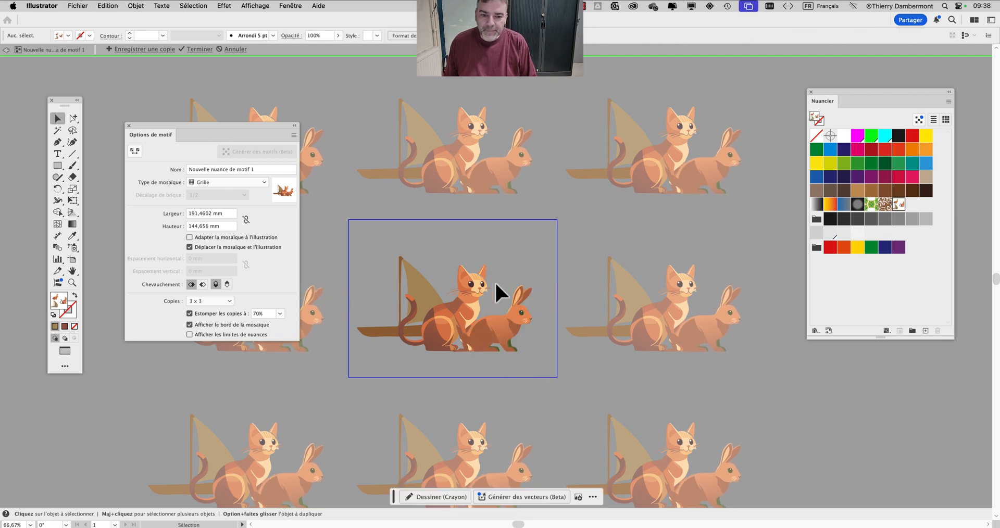
- Save a copy of the pattern under the name Nouveau motif and dismiss the notice
scroll(496, 325, "left", 5)
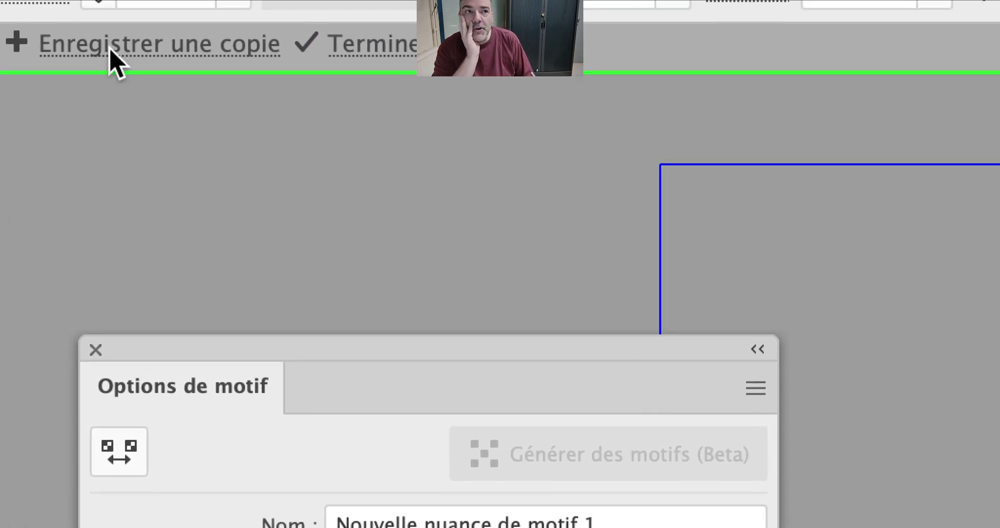
left_click(111, 49)
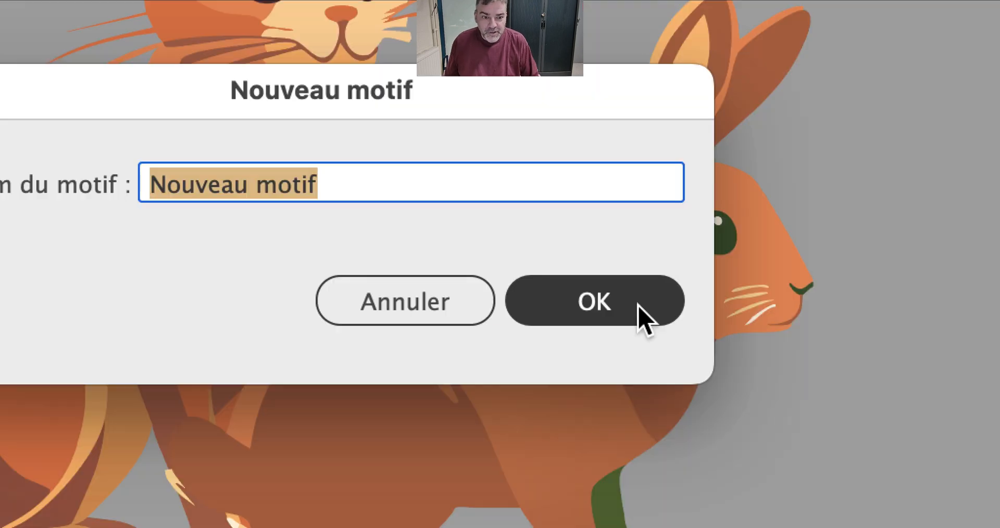
left_click(640, 308)
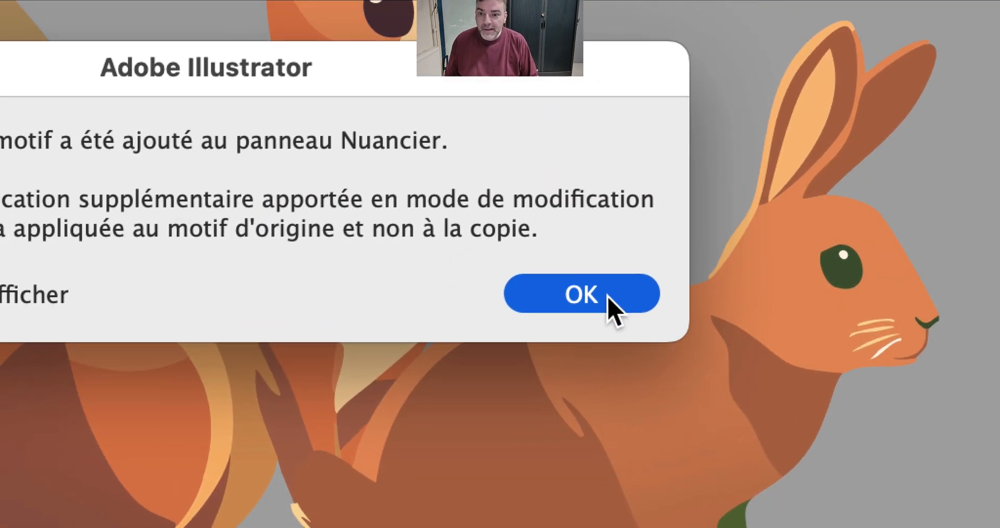
left_click(487, 265)
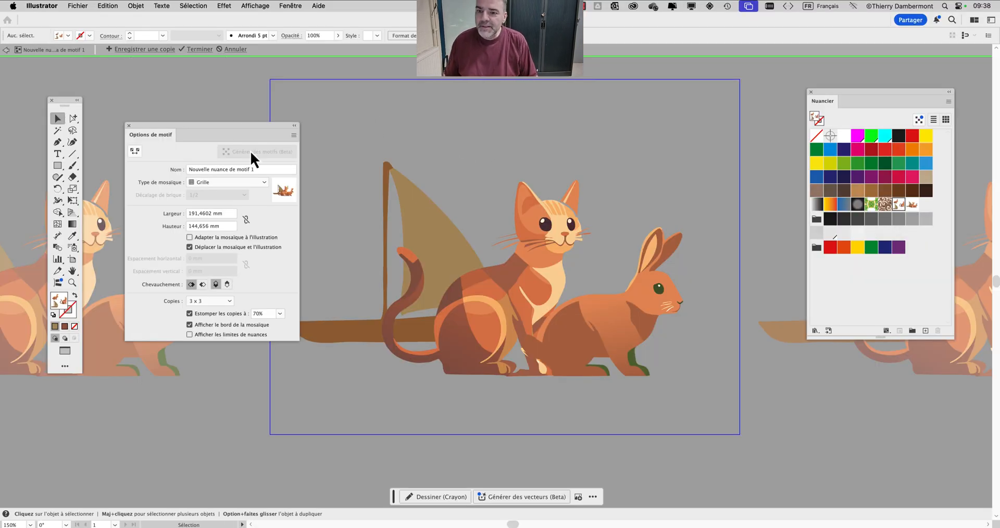
- Shift the pattern options slightly, and move the rabbit down and to the left so it overlaps the cat more
mouse_move(247, 128)
left_mouse_down()
mouse_move(270, 135)
mouse_move(243, 140)
left_mouse_up()
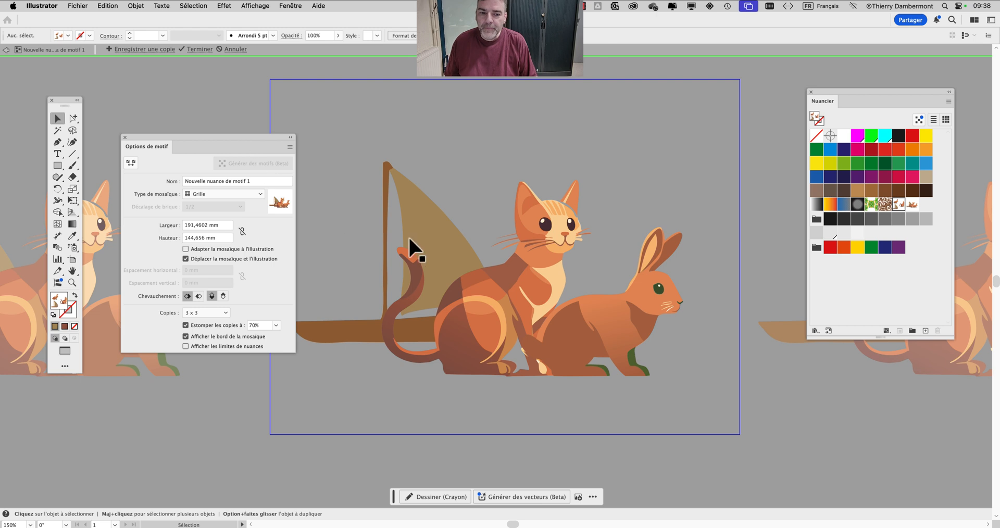
scroll(408, 236, "down", 1)
left_click_drag(462, 223, 511, 242)
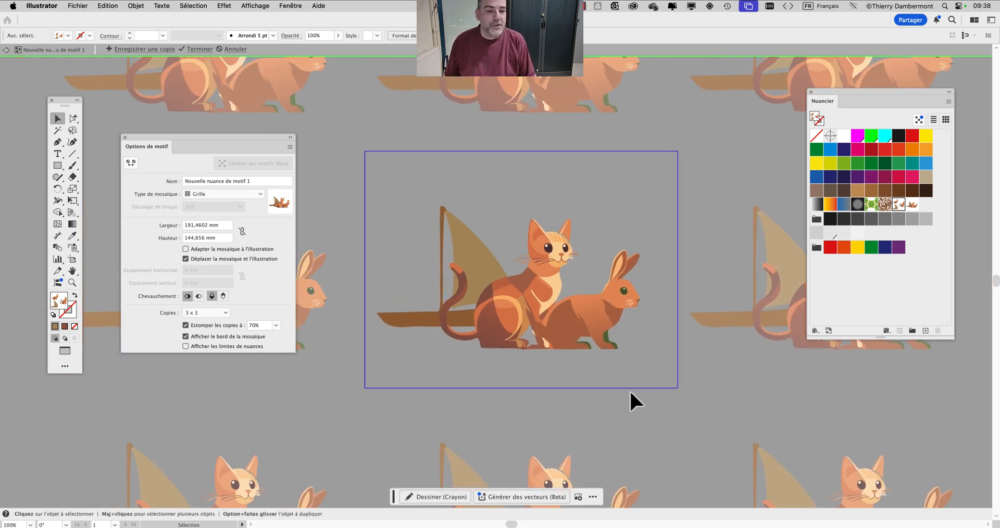
left_click(592, 331)
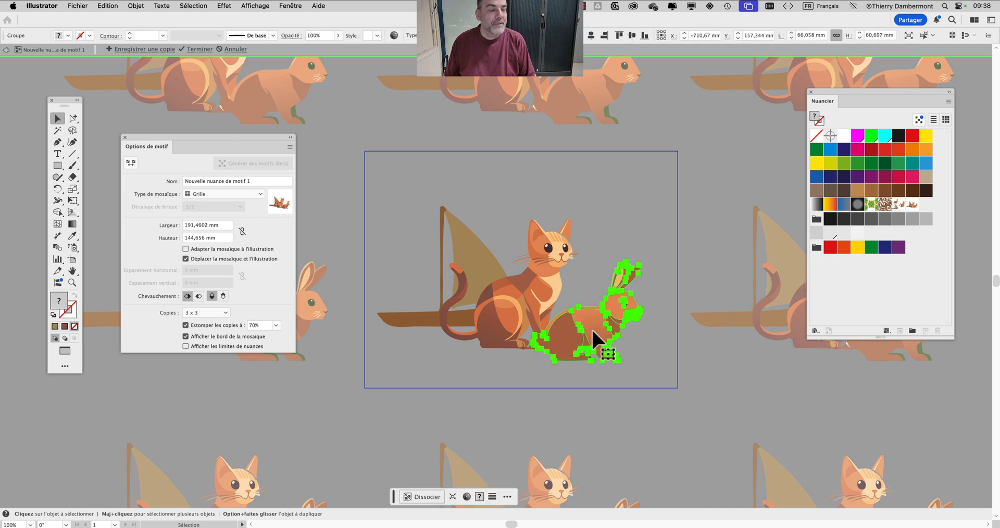
left_click_drag(583, 326, 567, 325)
scroll(578, 326, "up", 1)
scroll(581, 331, "up", 3)
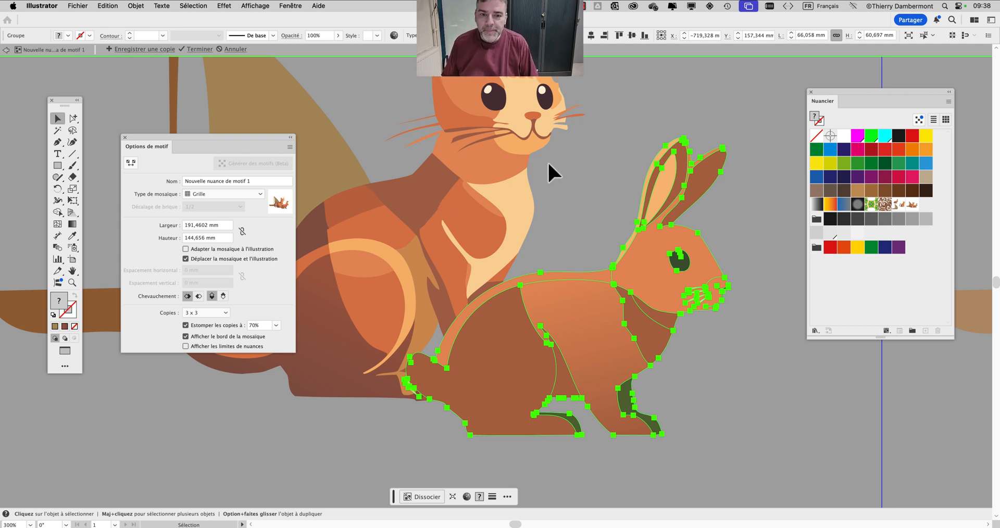
left_click(732, 229)
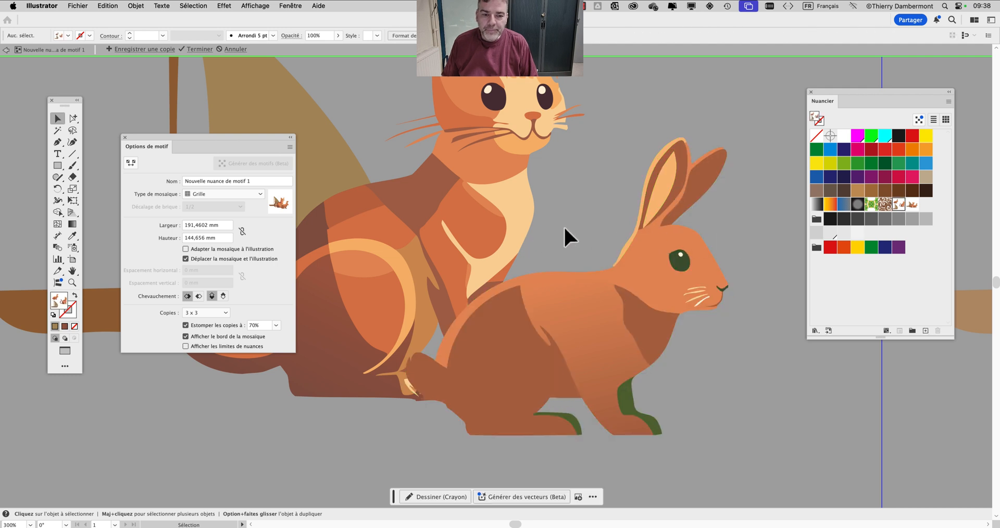
- Open Recolor Artwork for the rabbit and switch its colour sliders to global adjustment
left_click(617, 301)
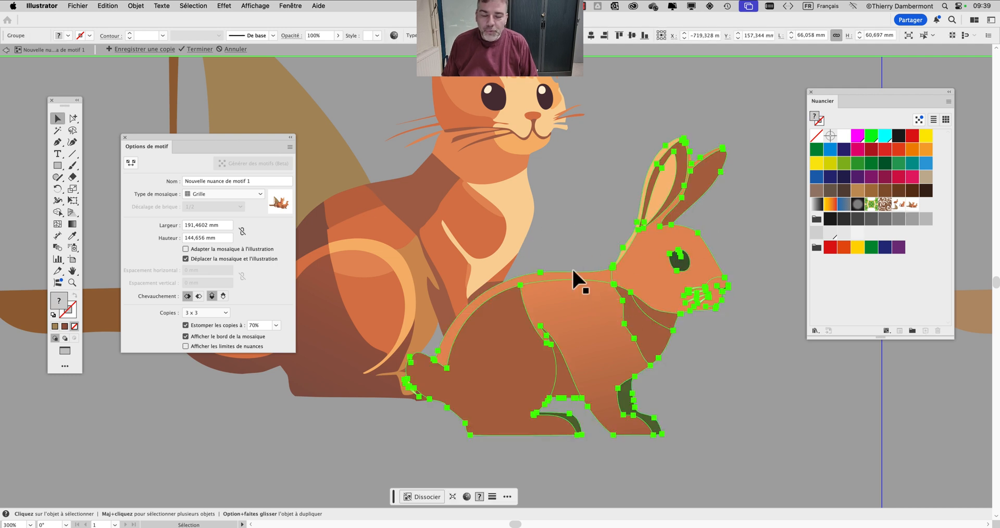
left_click(105, 7)
mouse_move(139, 200)
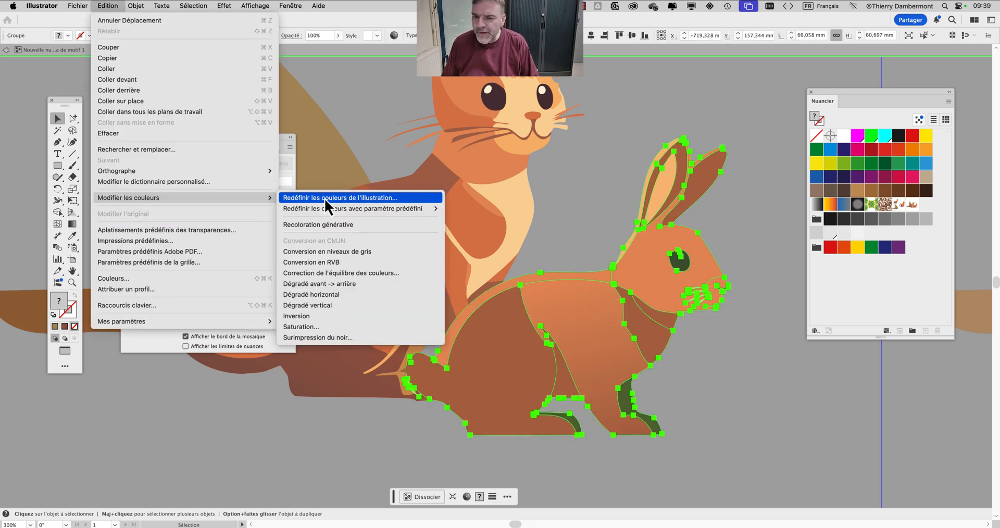
left_click(328, 198)
left_click_drag(659, 101, 859, 62)
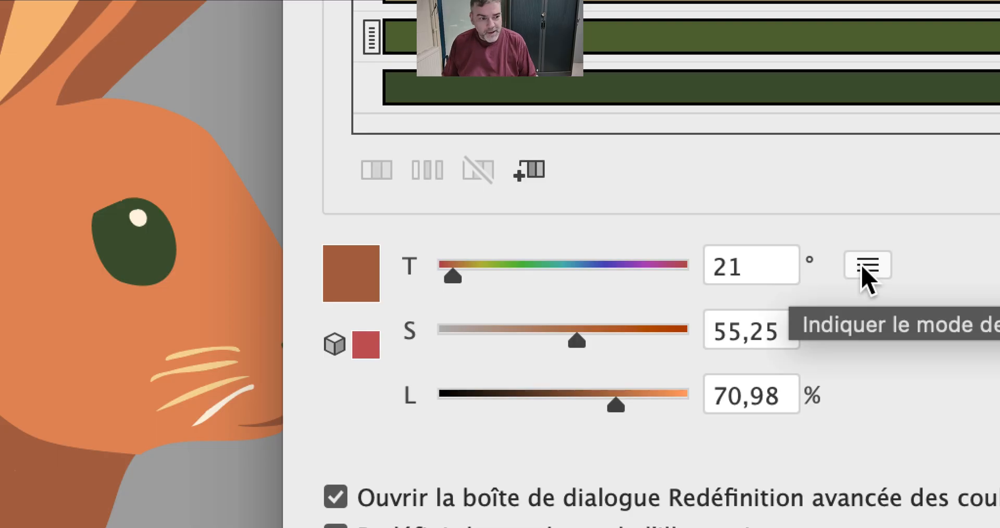
left_click(863, 266)
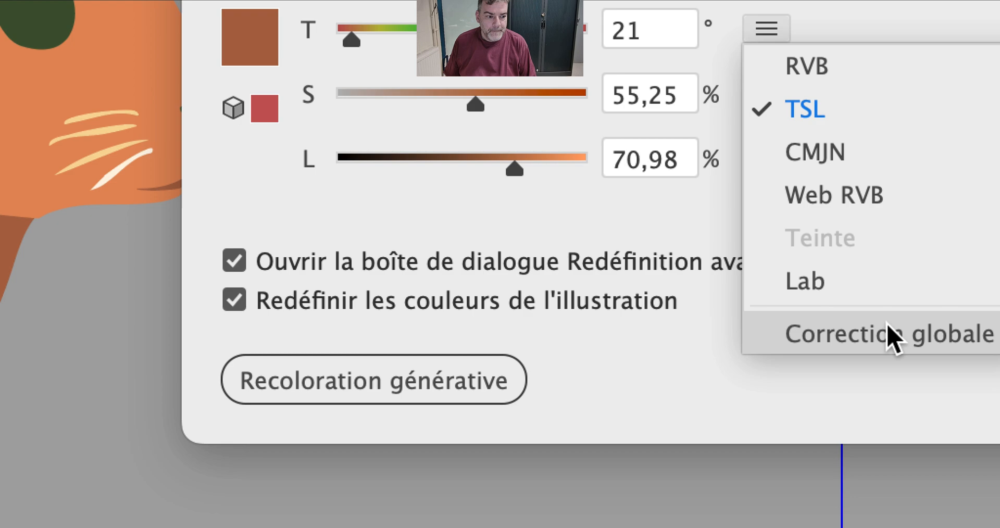
left_click(922, 437)
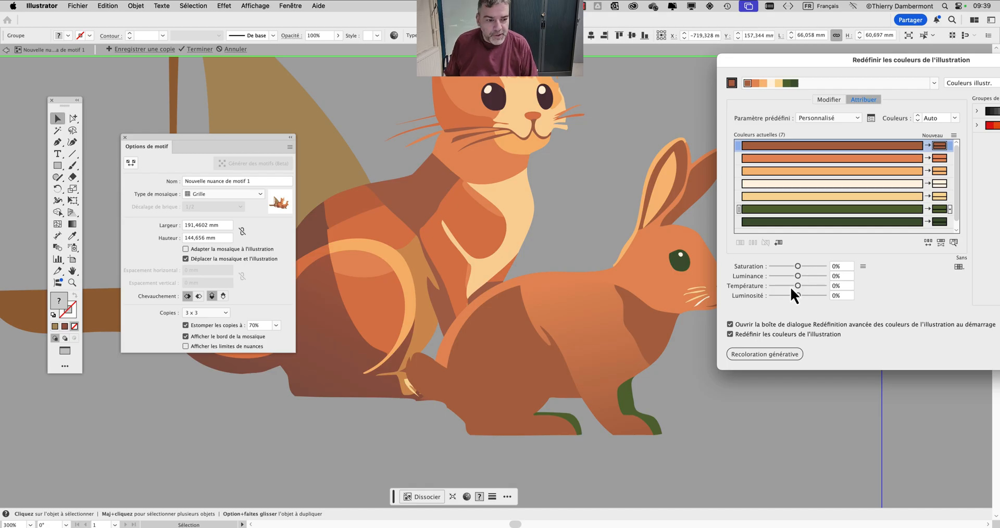
- Recolour the rabbit with saturation -61% and temperature -11%, and apply the new colours
left_click_drag(798, 286, 784, 269)
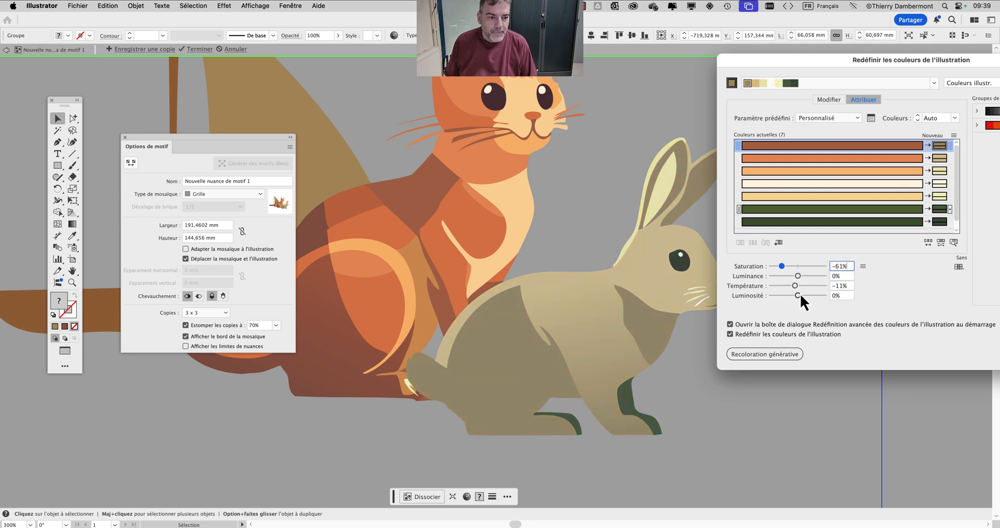
left_click_drag(821, 61, 615, 67)
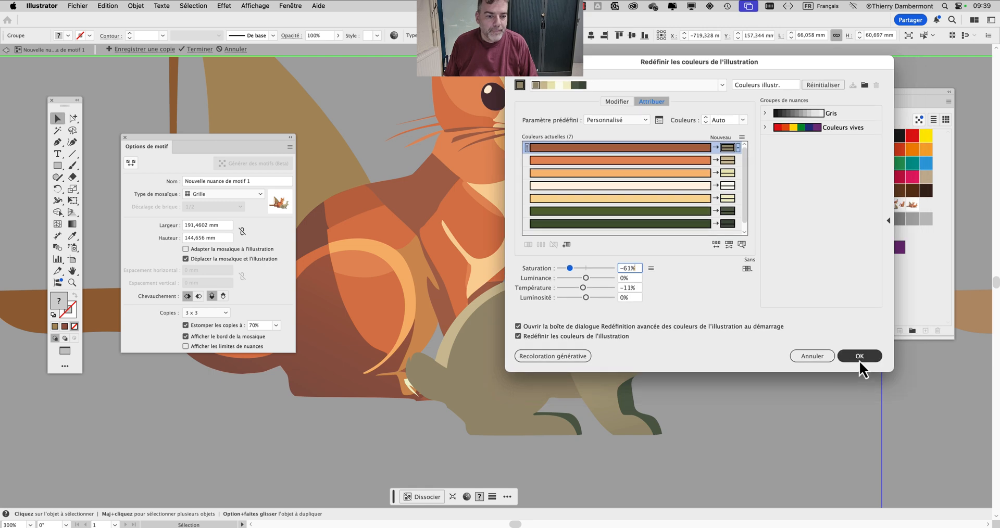
left_click(859, 356)
left_click(689, 362)
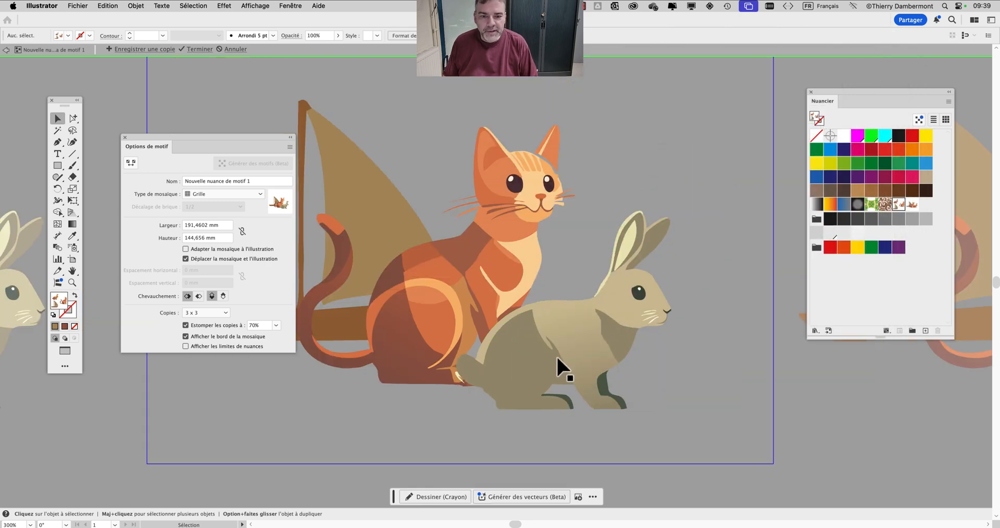
- Move the recoloured rabbit closer to the cat, and save a copy of the pattern as Nouveau motif 2
left_click_drag(544, 361, 523, 345)
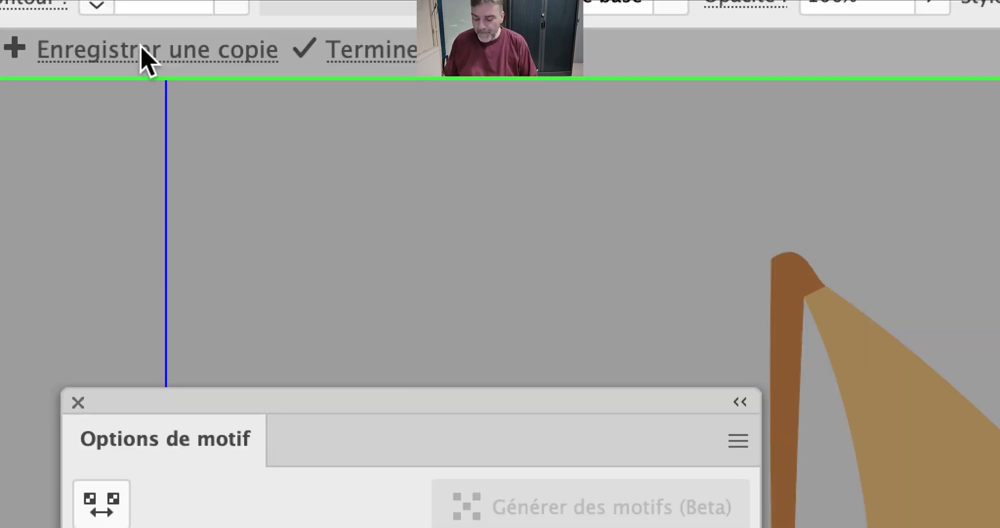
left_click(148, 59)
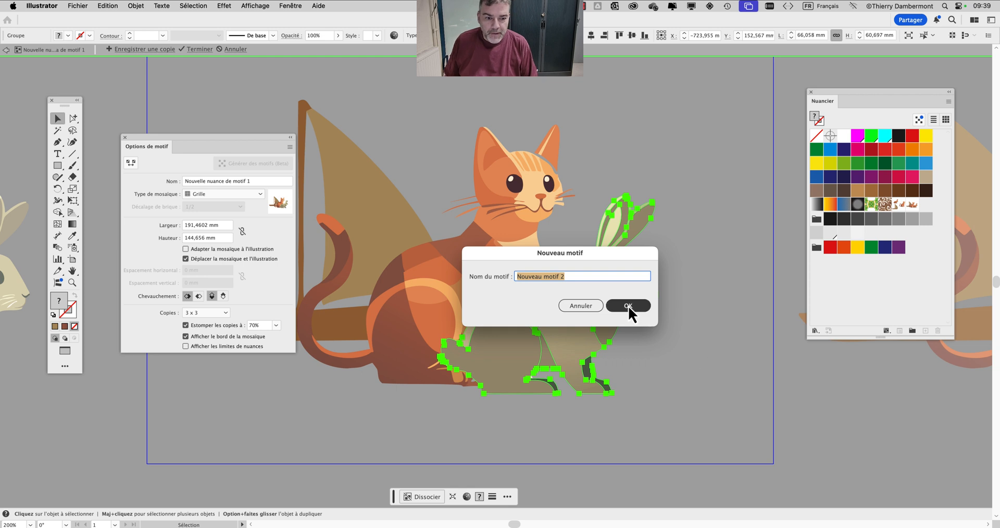
left_click(628, 305)
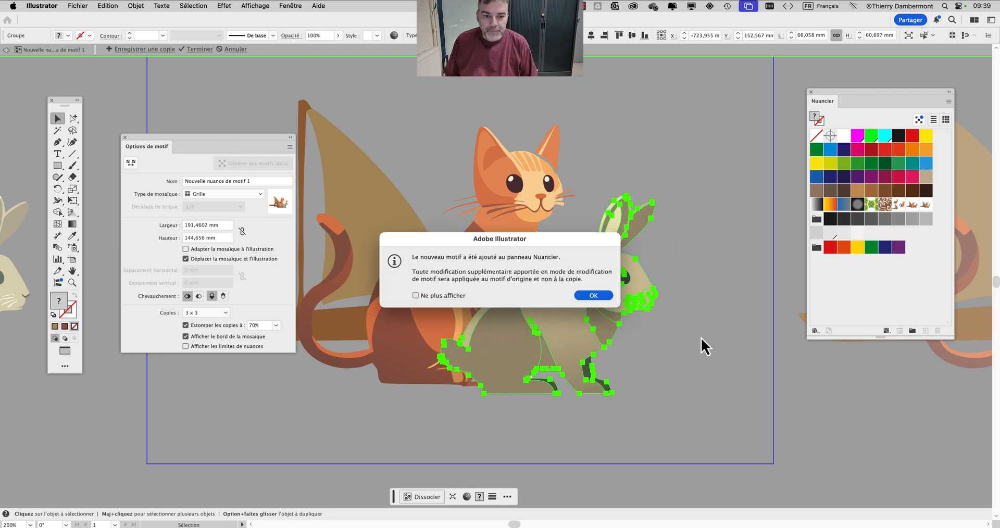
left_click(597, 294)
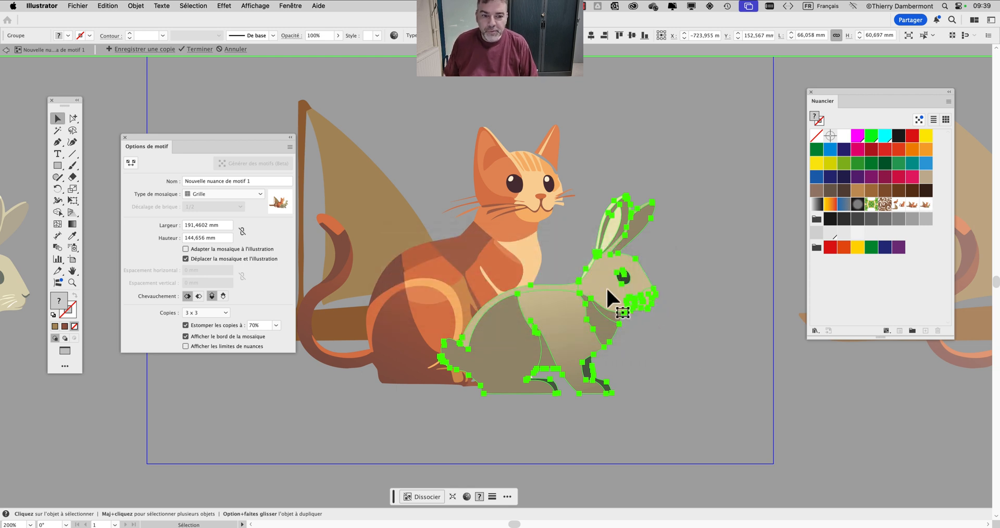
- Take the rabbit's eye shapes out of the selection with Group Selection, keeping the rest of the rabbit selected
scroll(628, 281, "up", 5)
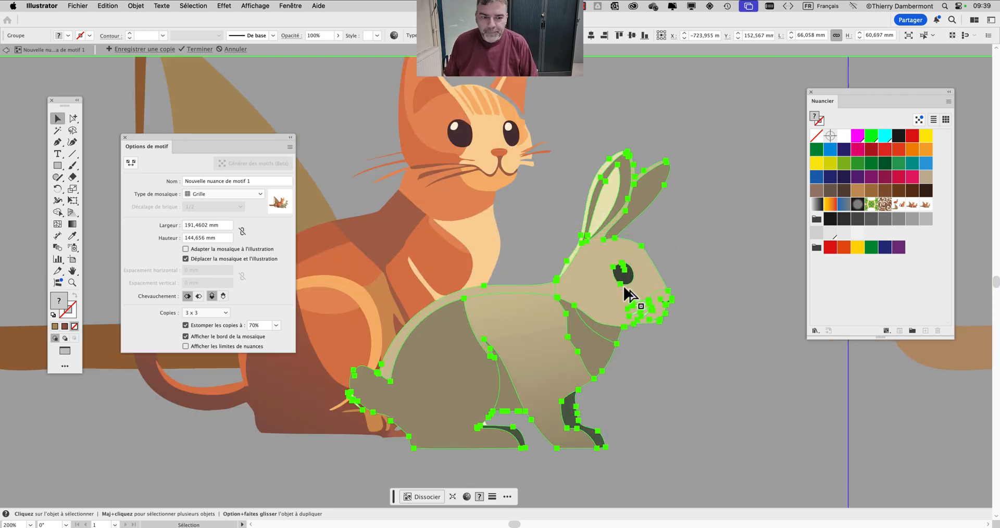
left_click(72, 119)
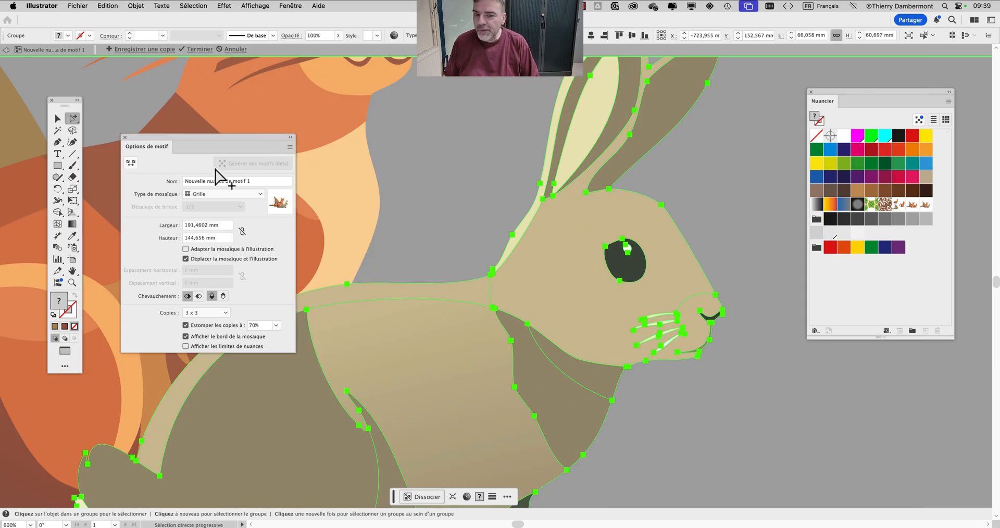
left_click(631, 263)
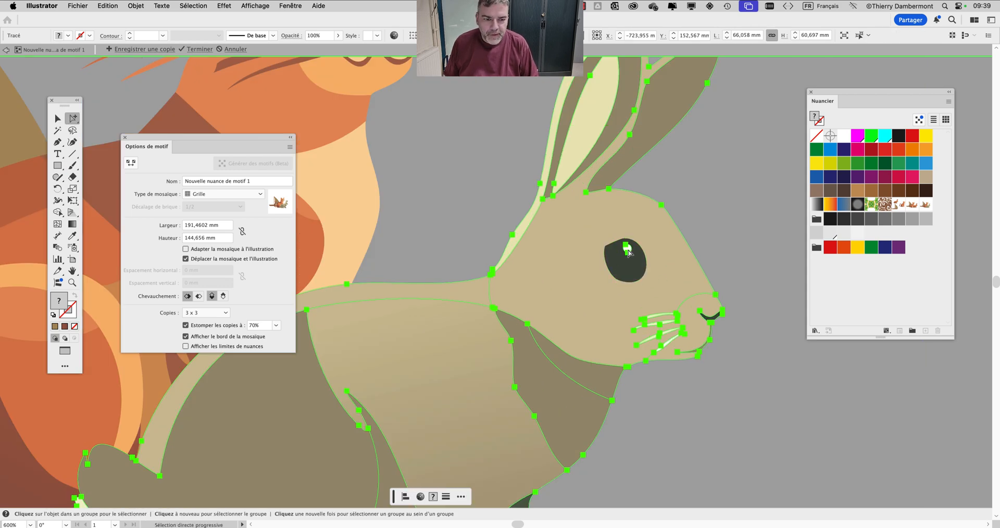
scroll(630, 260, "up", 5)
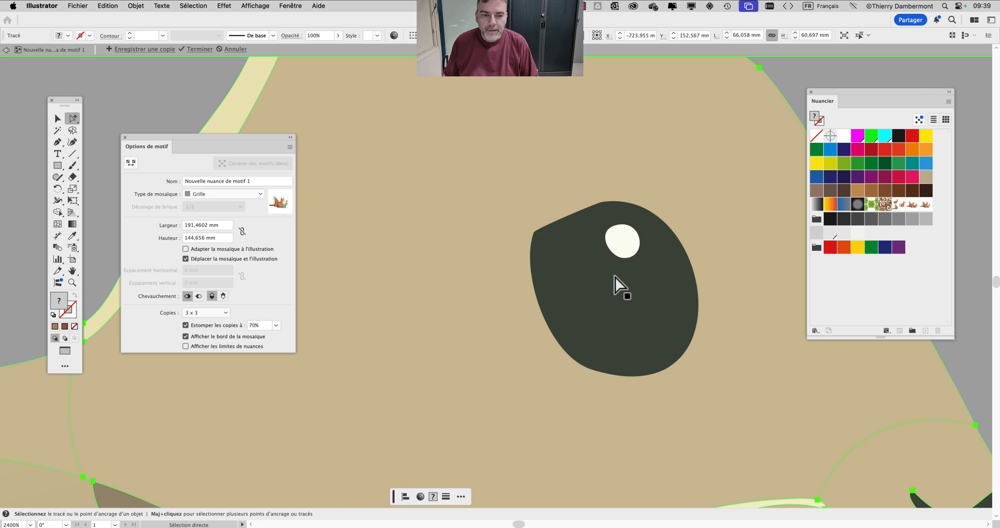
scroll(620, 284, "down", 3)
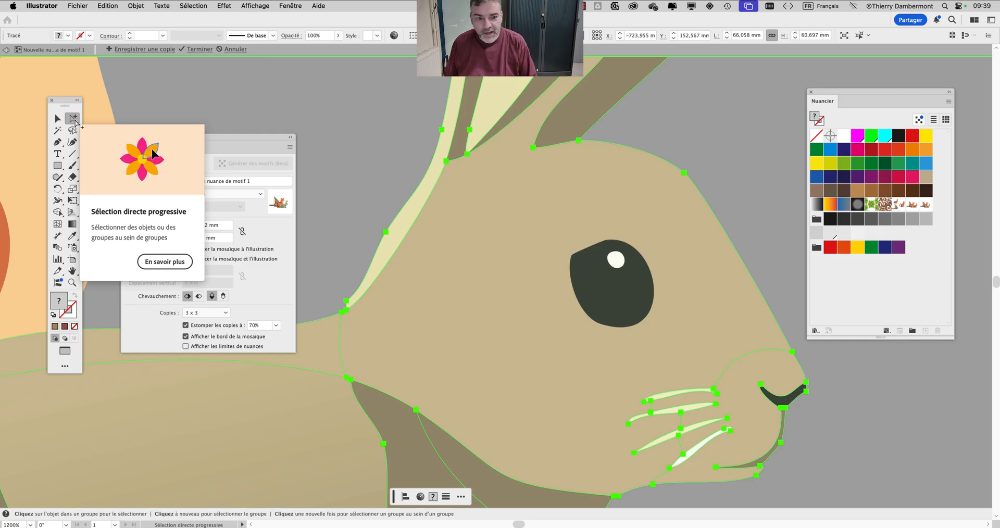
scroll(500, 398, "down", 6)
key("space")
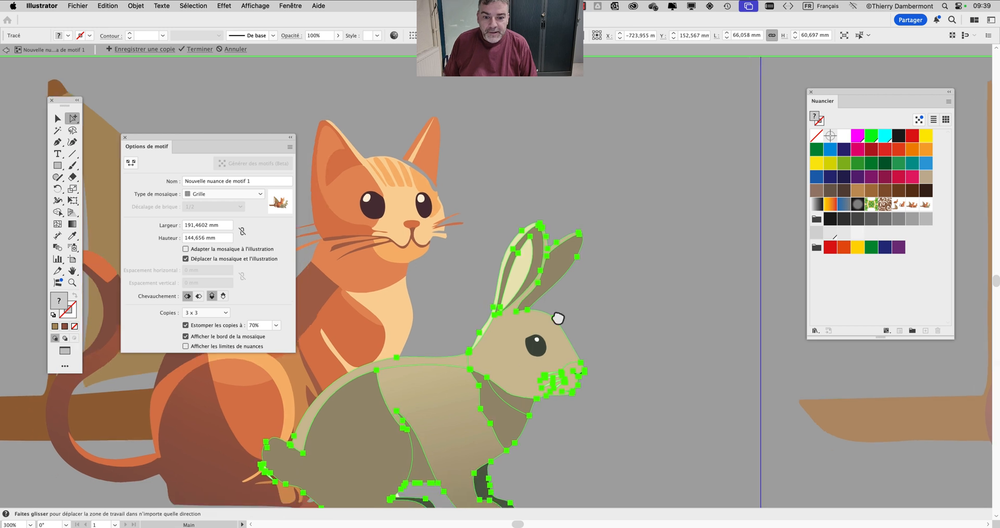
left_click_drag(558, 318, 653, 199)
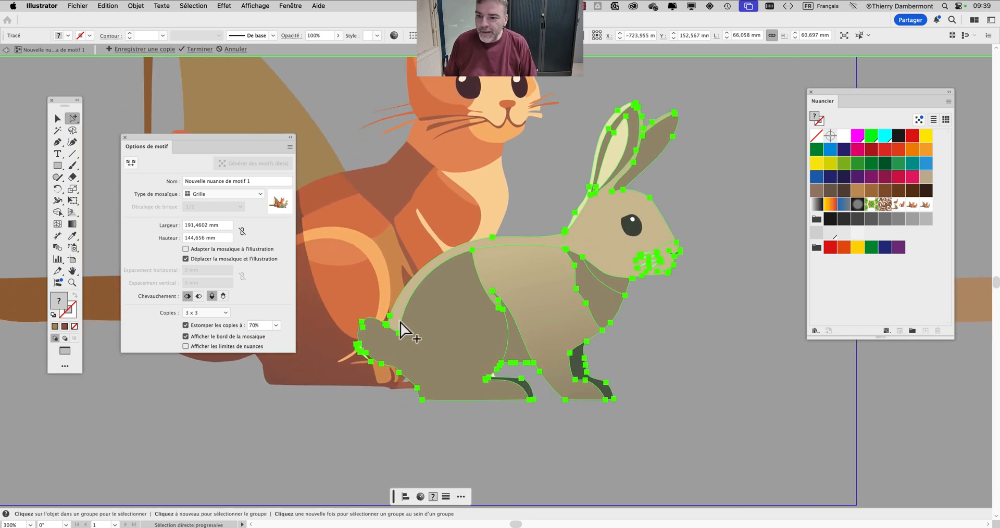
- Try a dark blue stroke on the rabbit's selected shapes, undo it and clear the selection
left_click(62, 314)
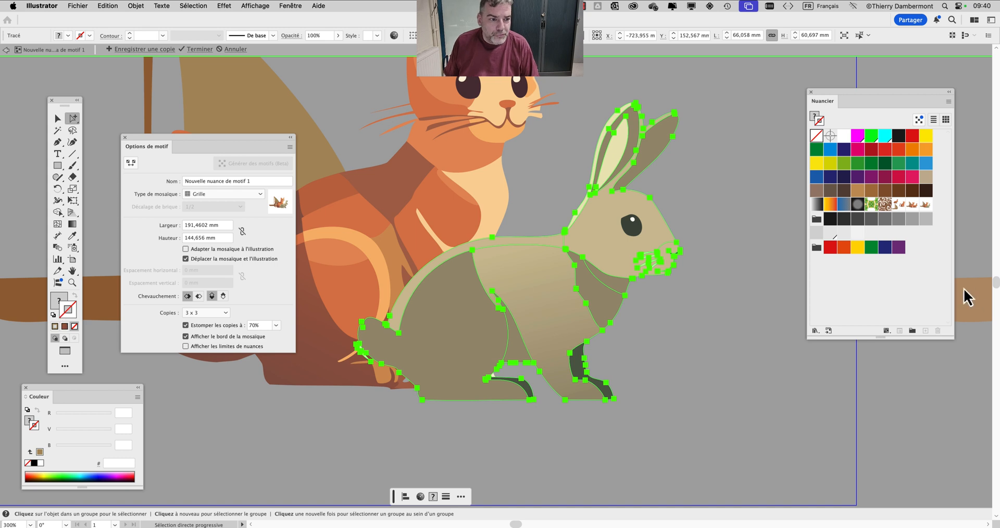
left_click(844, 150)
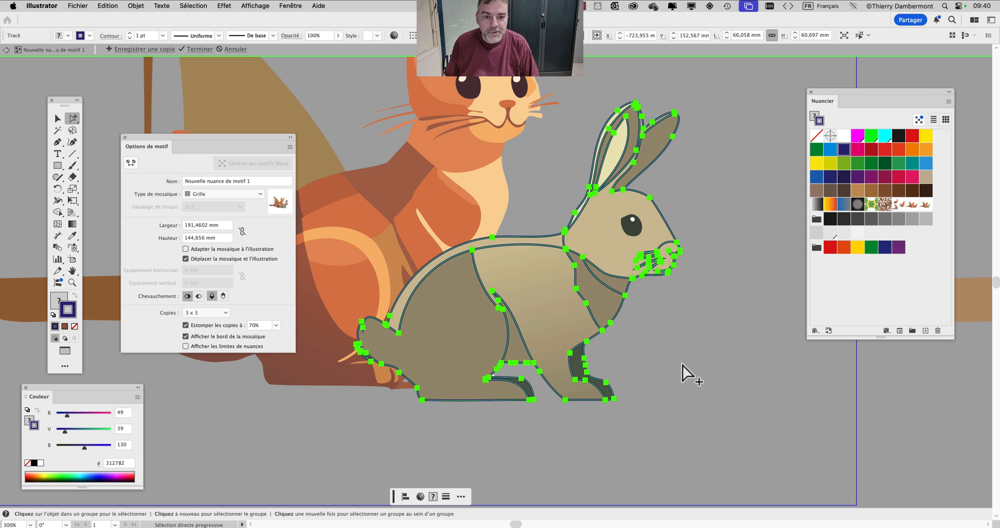
key("super+z")
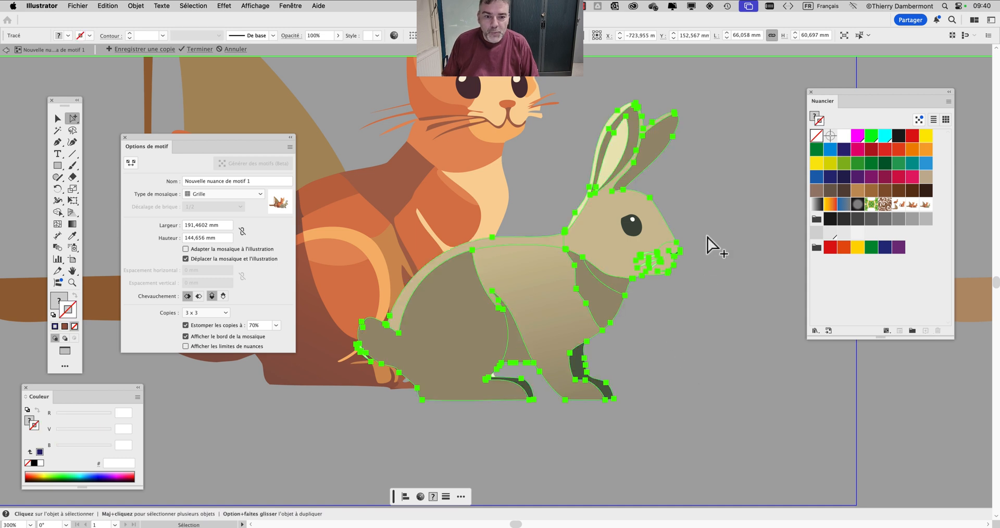
left_click(722, 211)
left_click(503, 239)
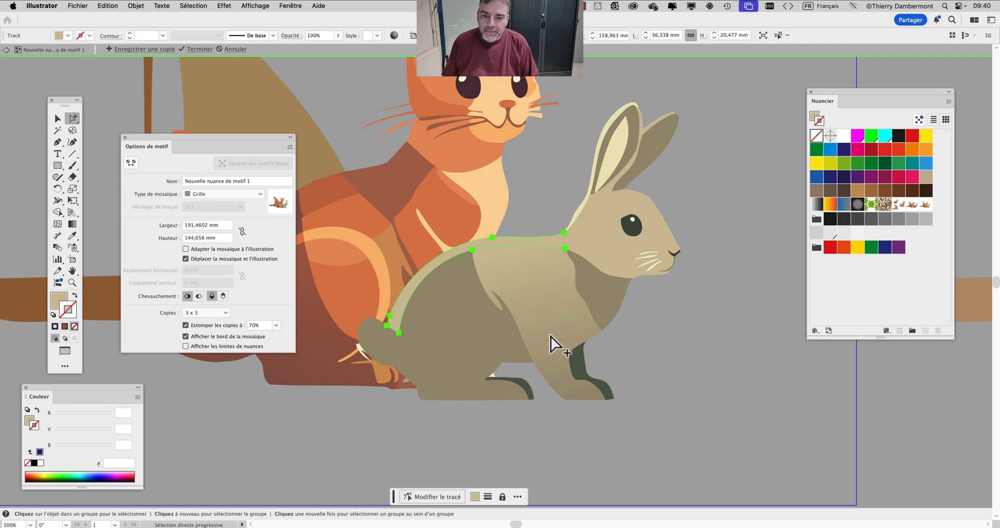
left_click(57, 118)
left_click(731, 258)
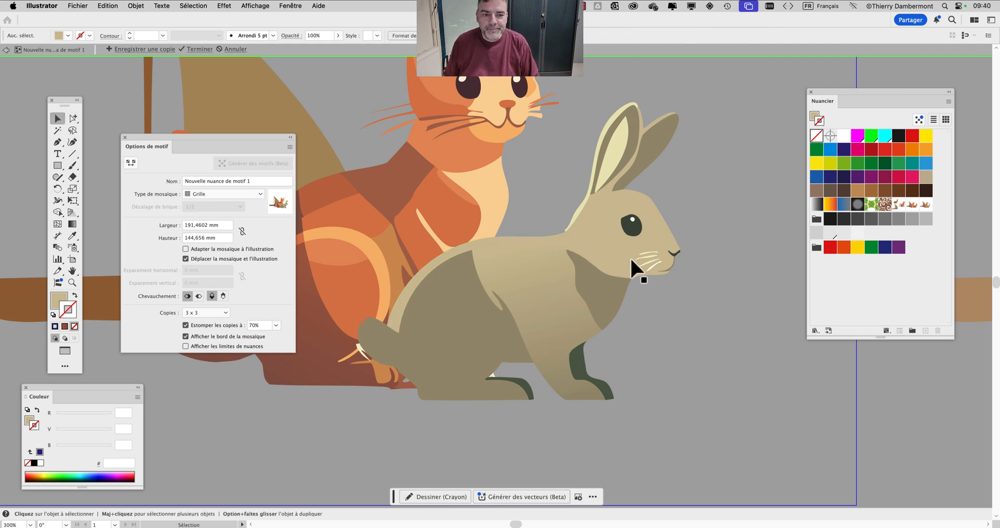
- Duplicate the whole rabbit group and place the copy below and to the right of the original
left_click(631, 260)
scroll(618, 252, "down", 2)
left_click_drag(416, 192, 365, 136)
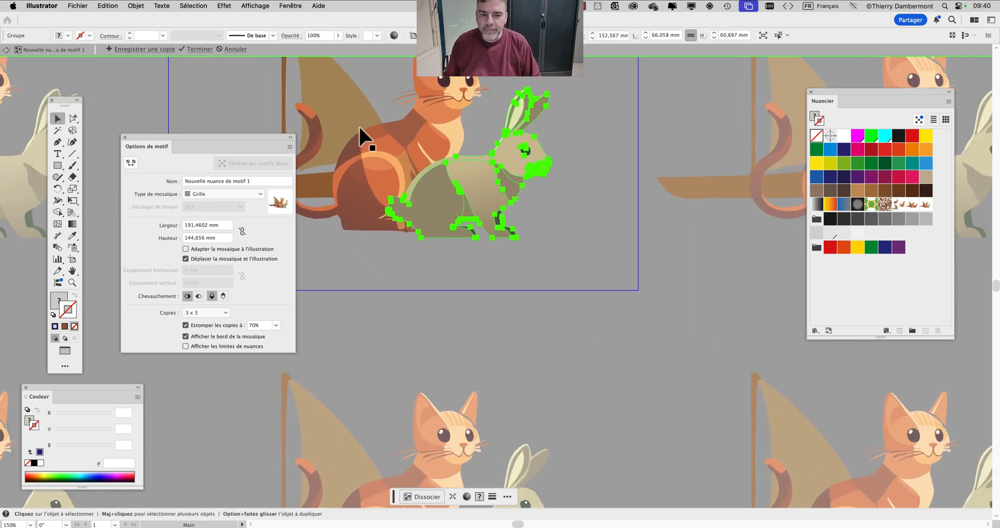
left_click_drag(479, 190, 591, 307)
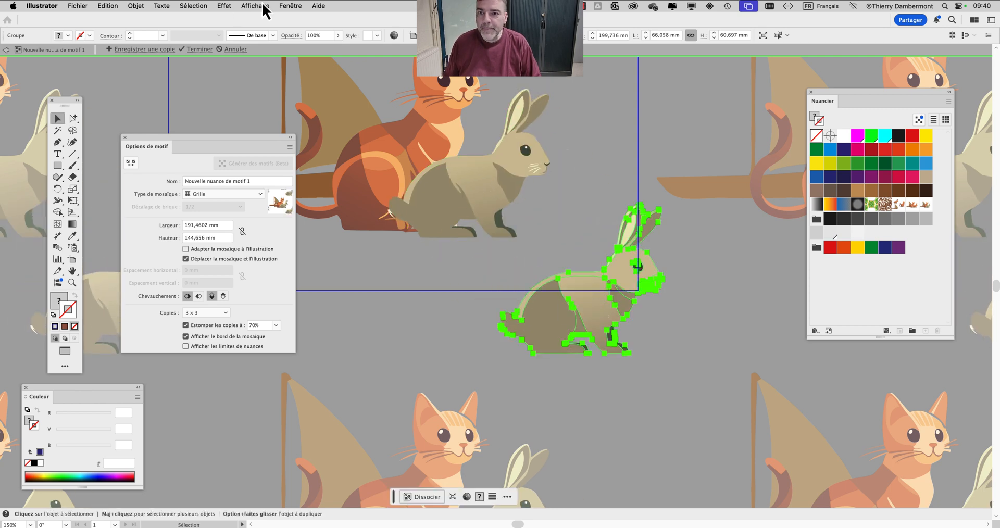
- Unite all shapes of the duplicated rabbit into a single silhouette with Pathfinder
left_click(288, 6)
left_click(327, 450)
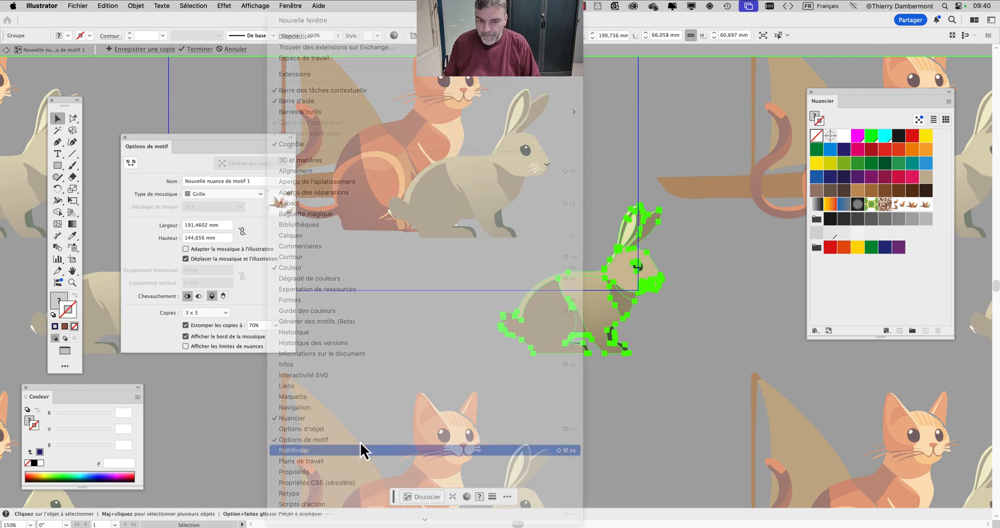
left_click_drag(539, 373, 376, 298)
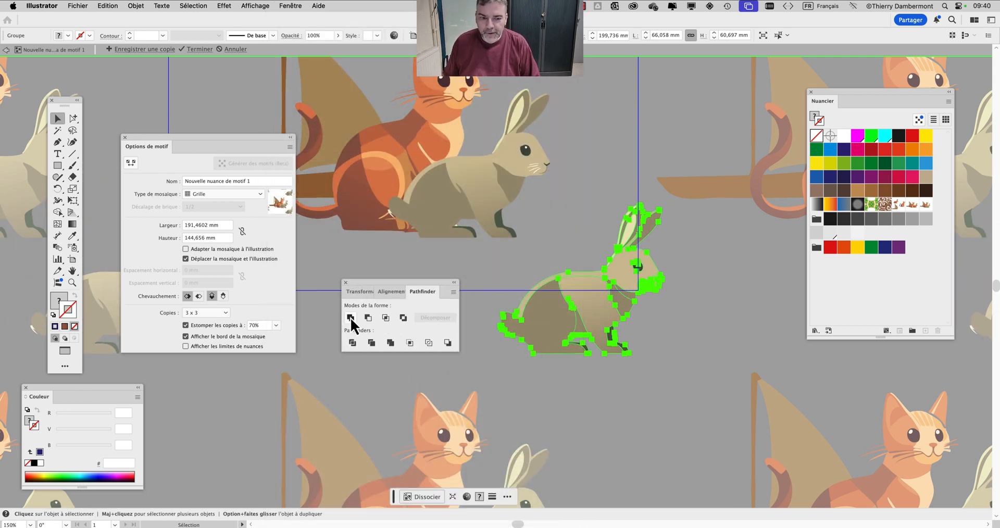
left_click(350, 317)
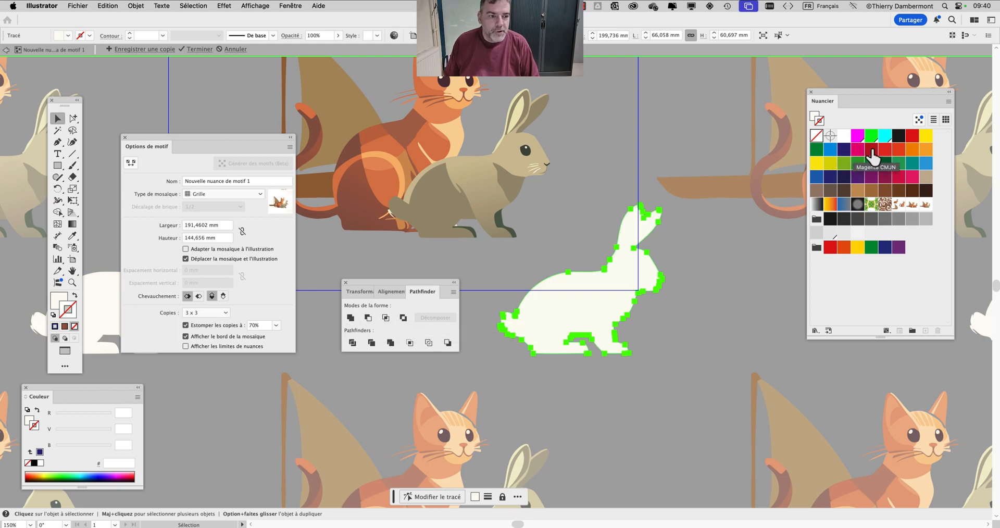
- Fill the rabbit silhouette with black and remove its stroke
left_click(899, 135)
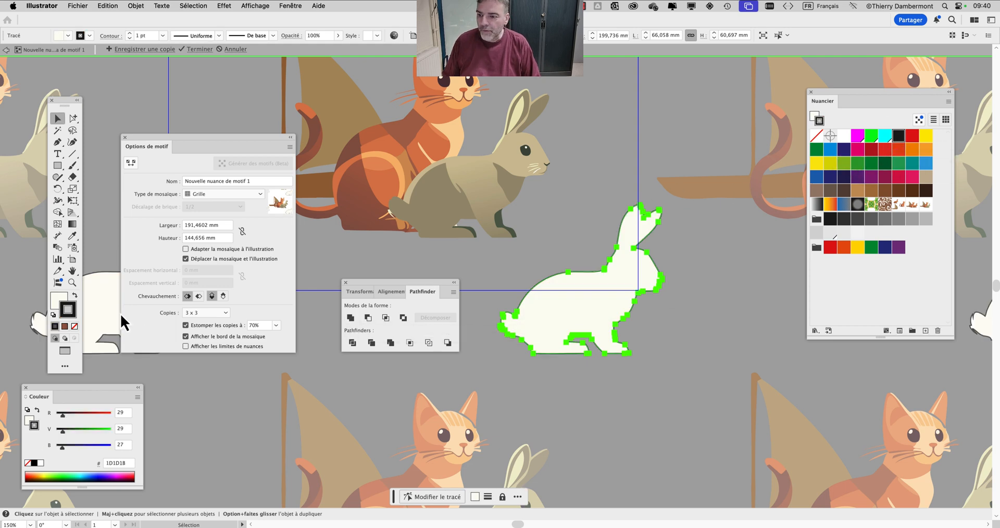
left_click(76, 298)
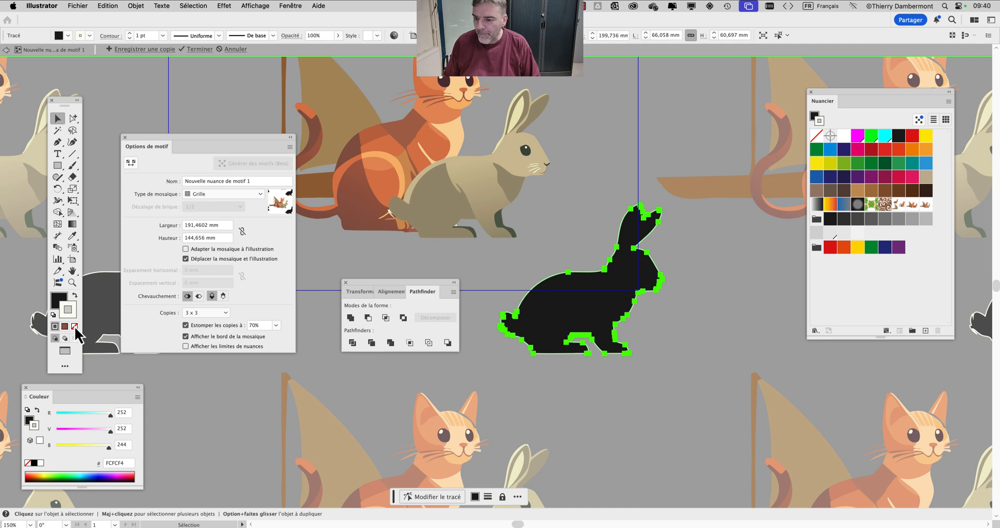
left_click(74, 326)
left_click(58, 300)
- Move the black silhouette exactly over the original rabbit
left_click_drag(597, 305, 517, 202)
scroll(537, 146, "up", 5)
left_click_drag(599, 197, 607, 307)
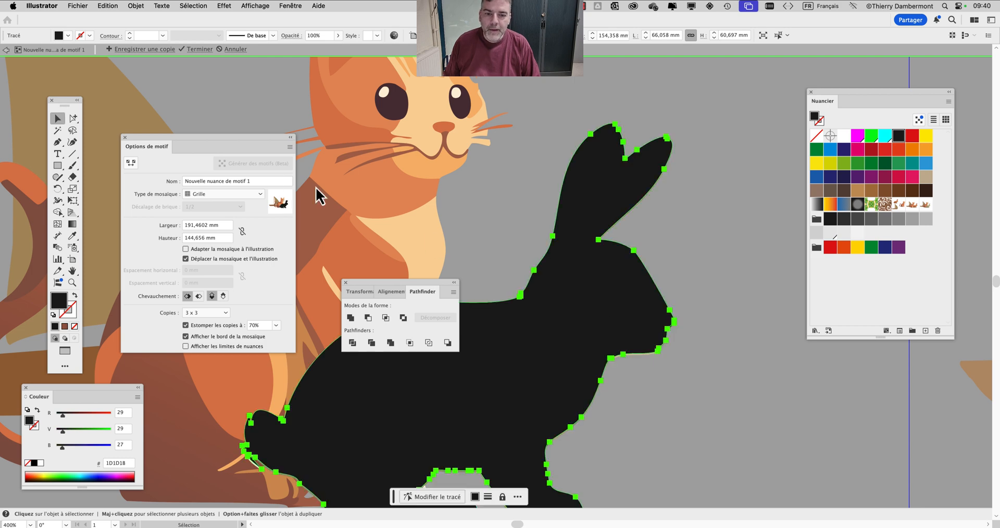
- Expand the pattern's layer and reorder the black silhouette path beneath the rabbit group
left_click(300, 5)
left_click(358, 235)
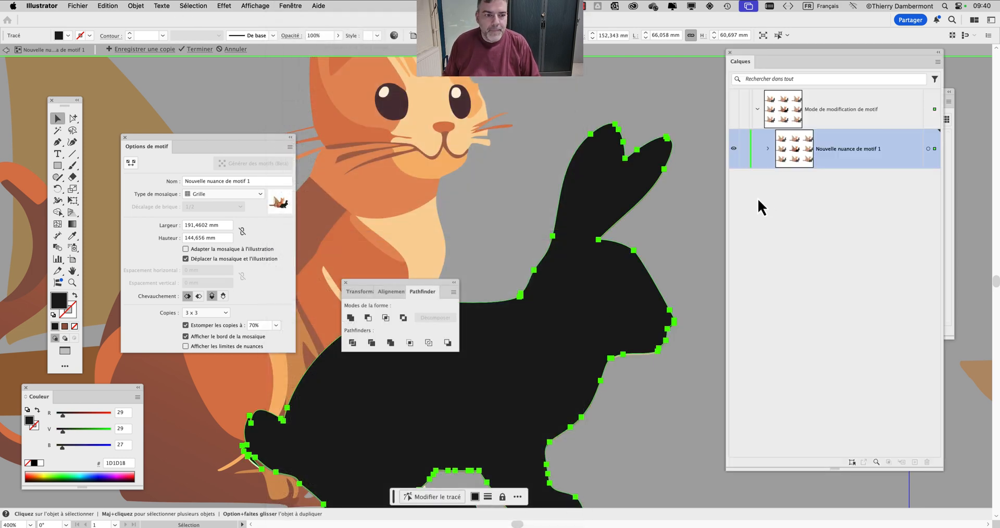
left_click(768, 149)
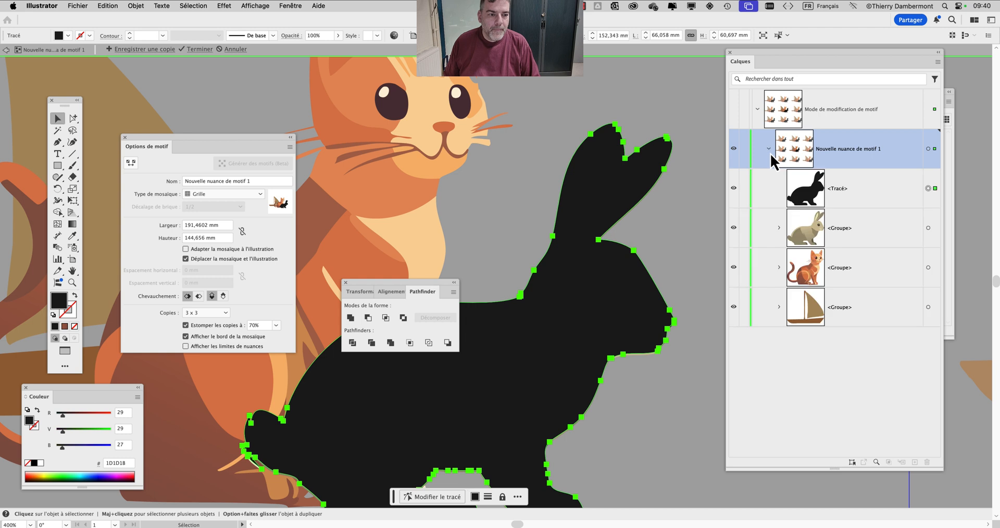
left_click(885, 195)
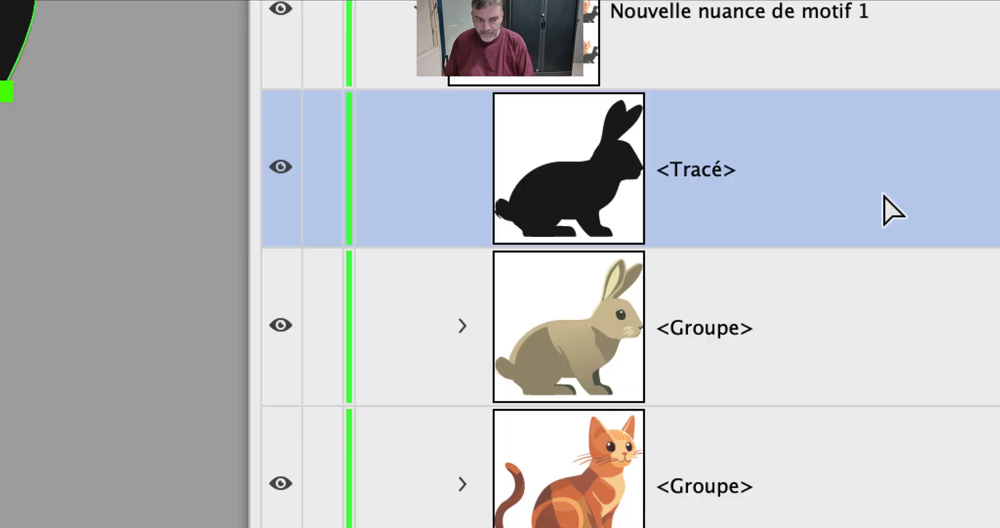
left_click_drag(884, 207, 884, 233)
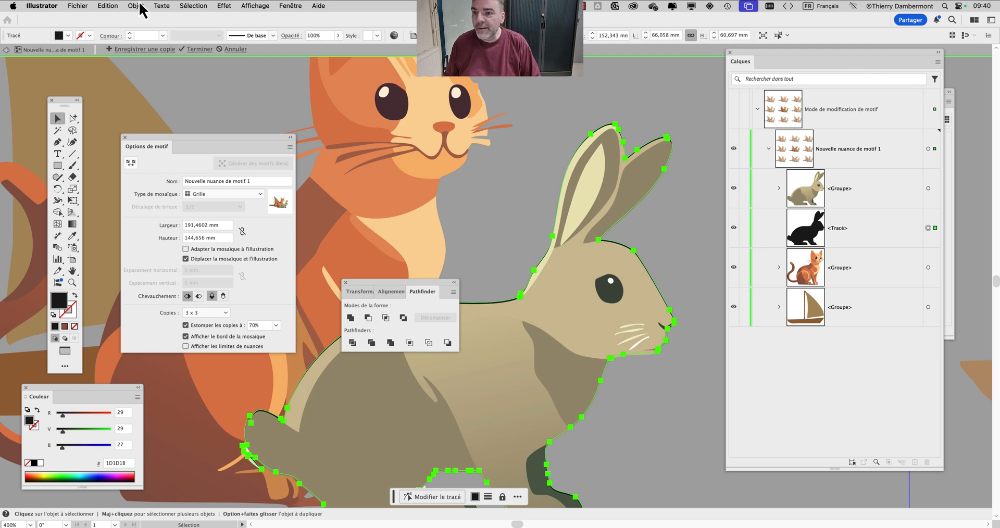
- Apply an Offset Path effect of 1 mm with Arrondi joins to the black silhouette, and deselect it
left_click(229, 6)
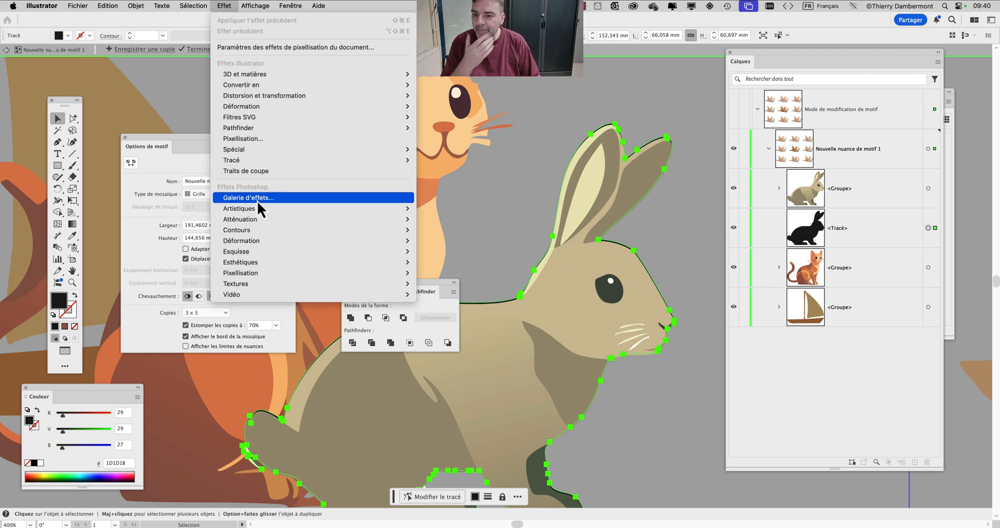
mouse_move(249, 160)
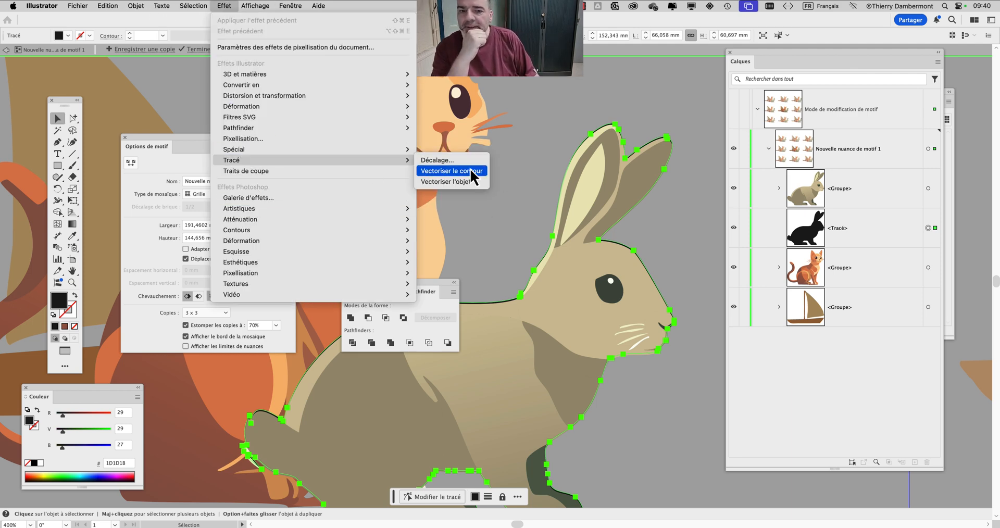
left_click(466, 161)
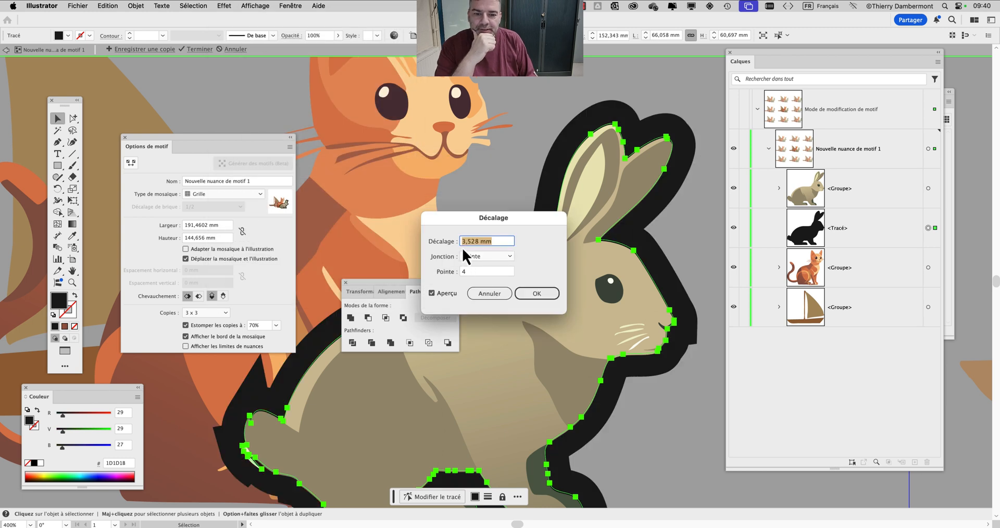
type("1")
key("Tab")
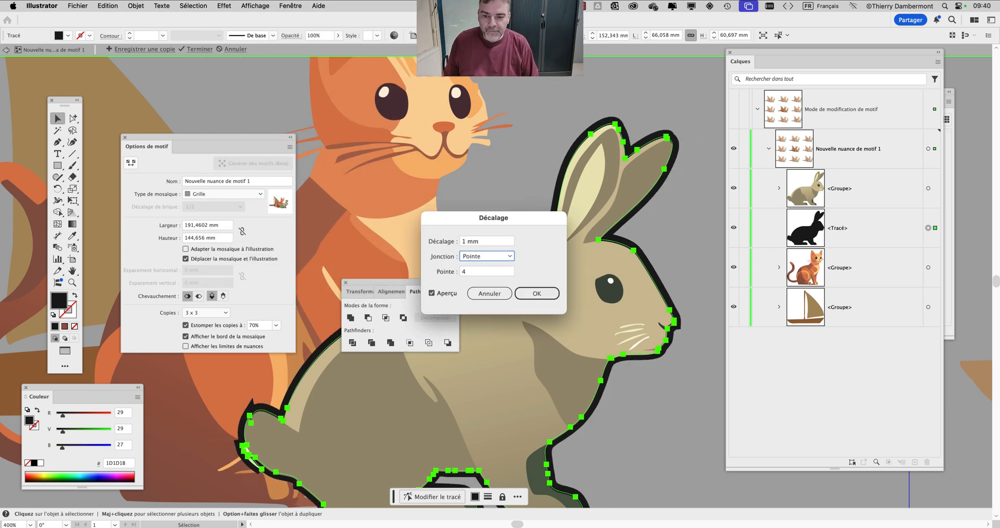
left_click(484, 257)
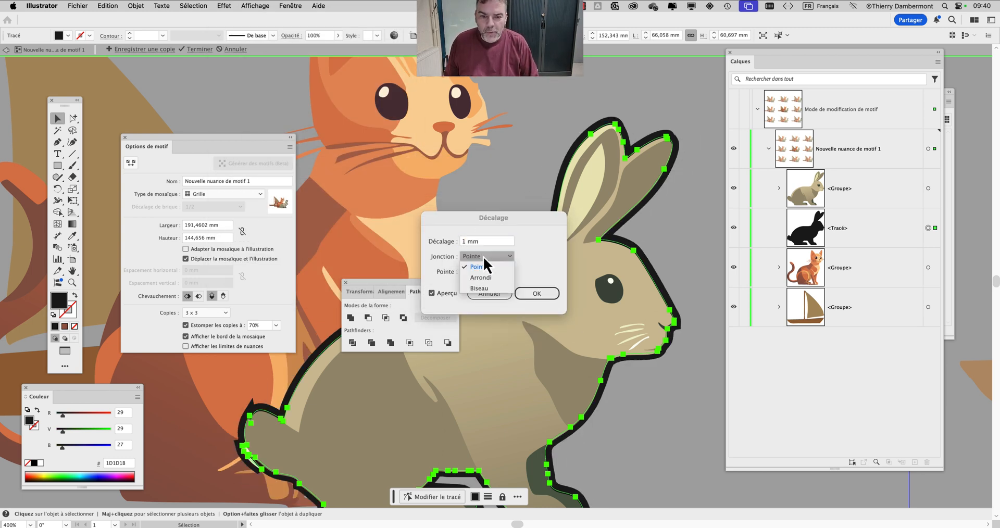
left_click(489, 277)
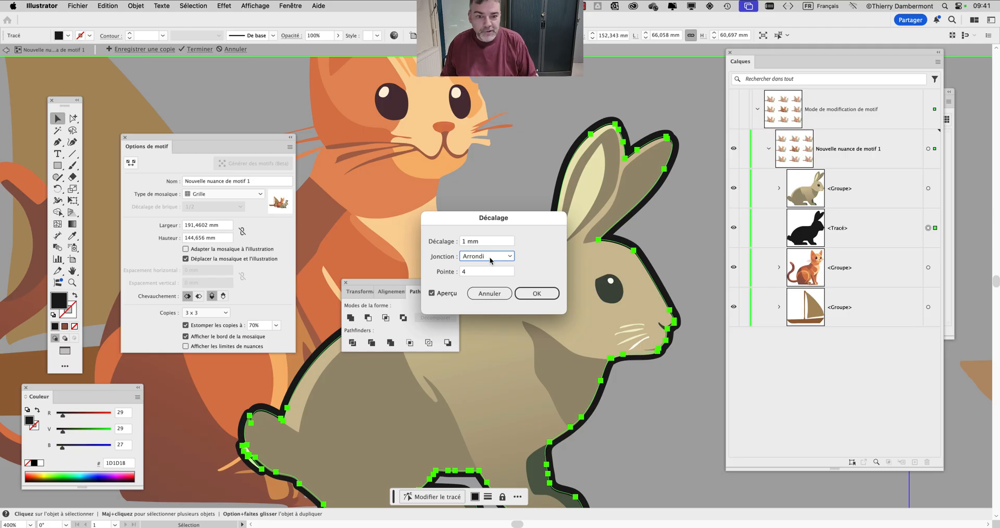
left_click(533, 293)
left_click(685, 282)
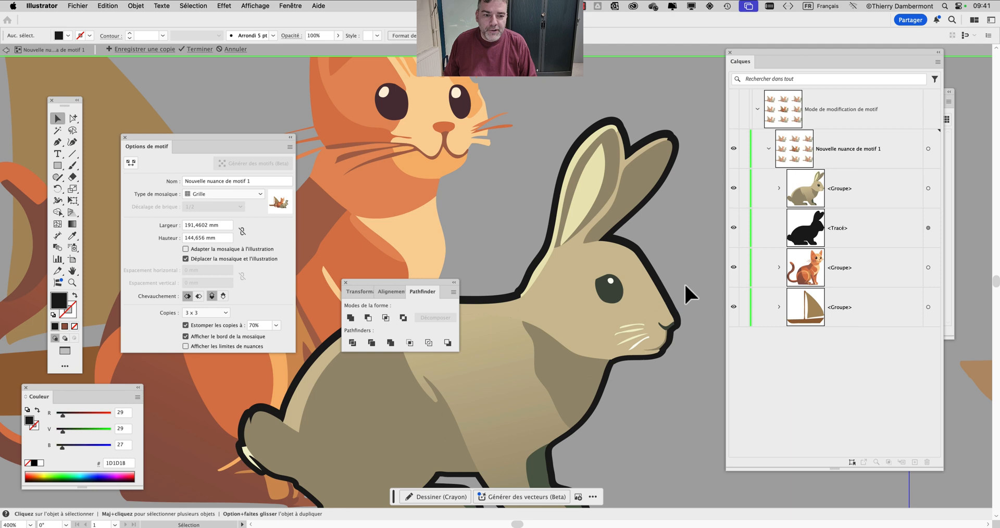
- Inspect the black offset outline around the rabbit's tail up close and in the whole pattern tile
key("super+minus")
key("super+minus")
left_click_drag(419, 292, 323, 411)
key("super+minus")
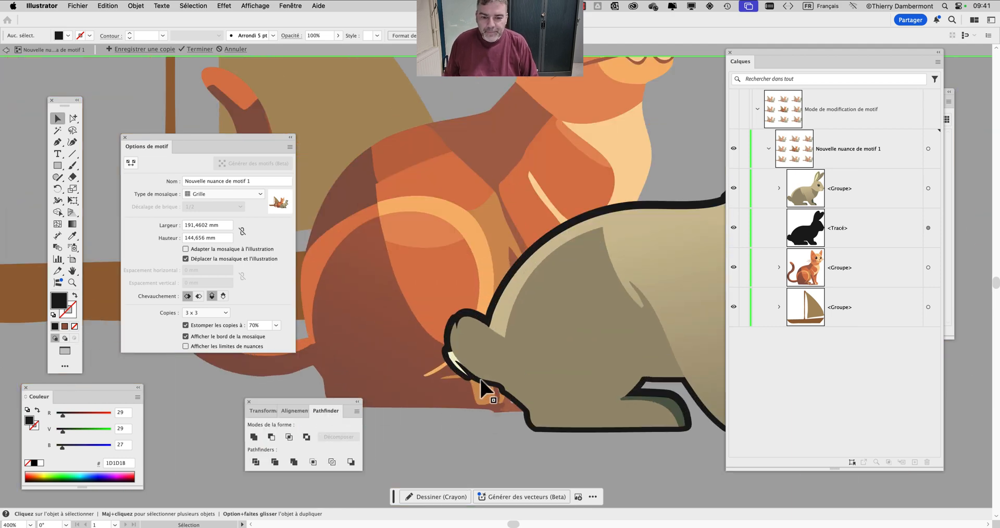
scroll(466, 373, "up", 6)
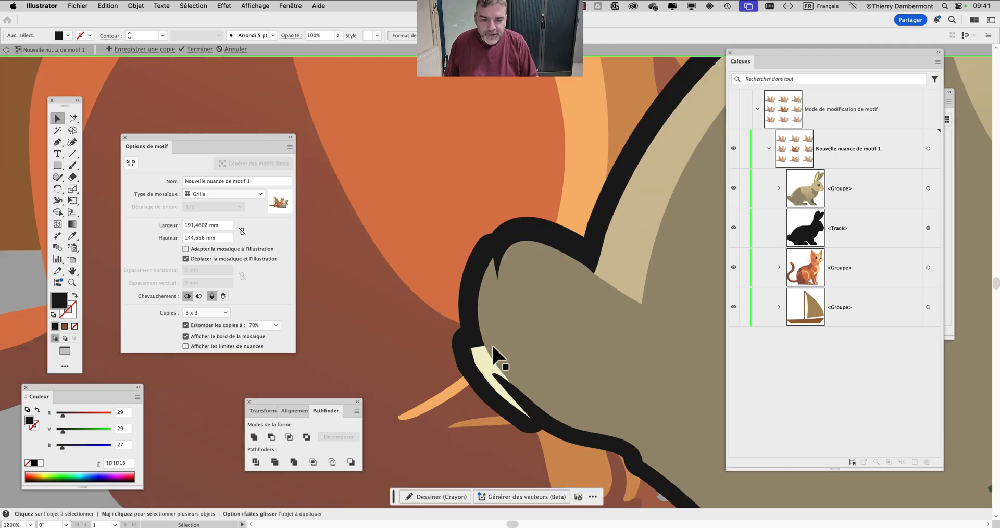
scroll(513, 397, "down", 6)
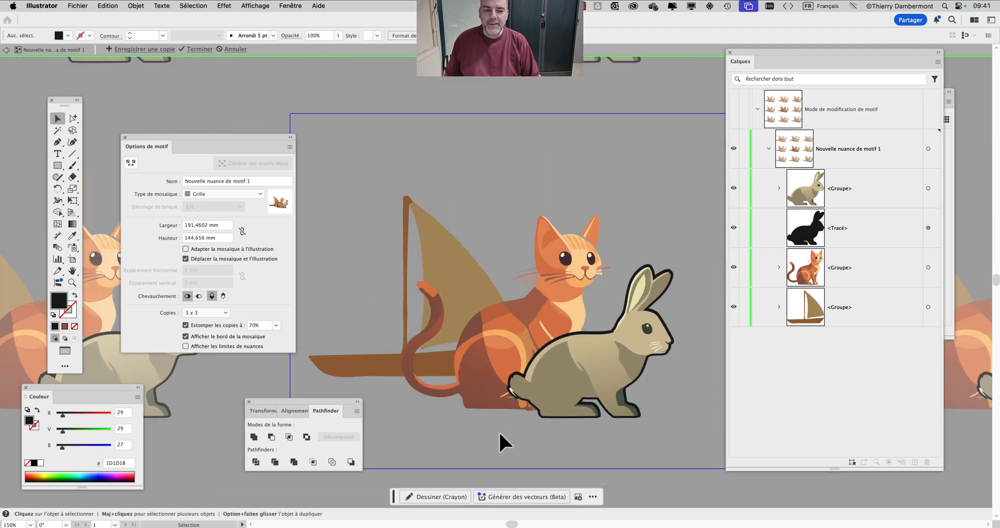
- Save a copy of the pattern with the black-outlined rabbit, accepting expansion of its live content
left_click(158, 50)
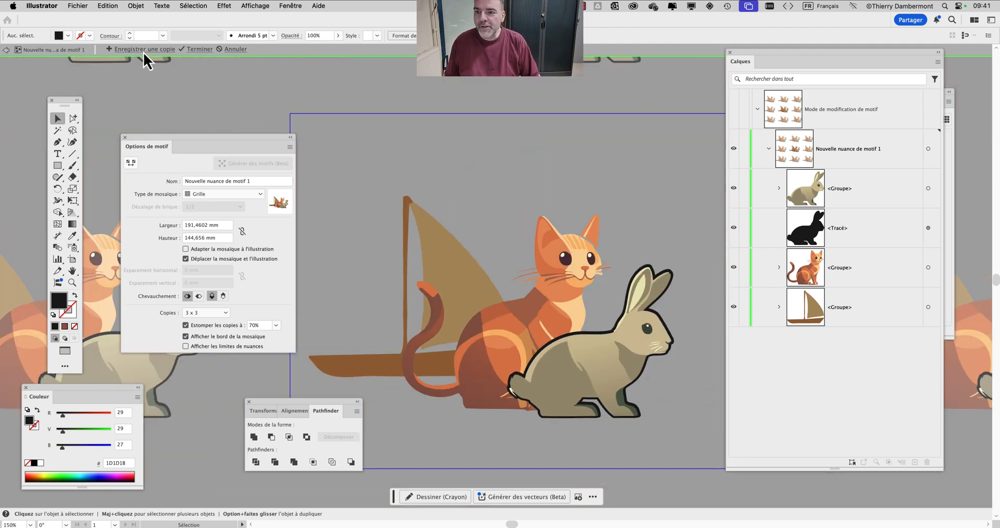
left_click(624, 306)
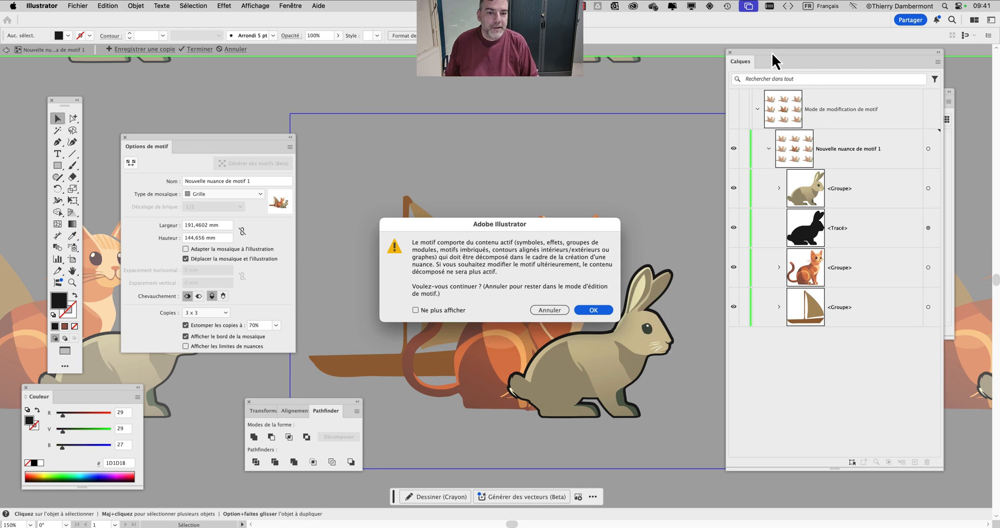
left_click(602, 313)
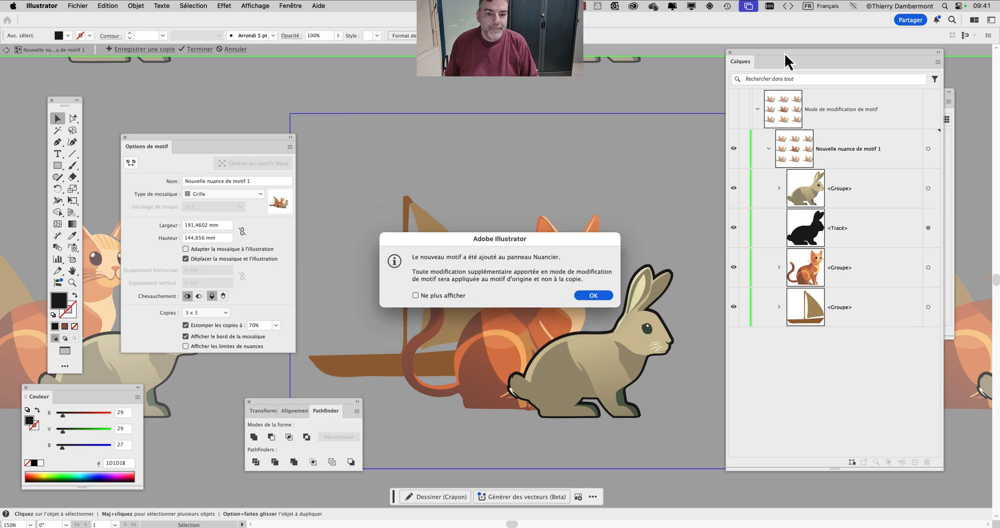
left_click(591, 296)
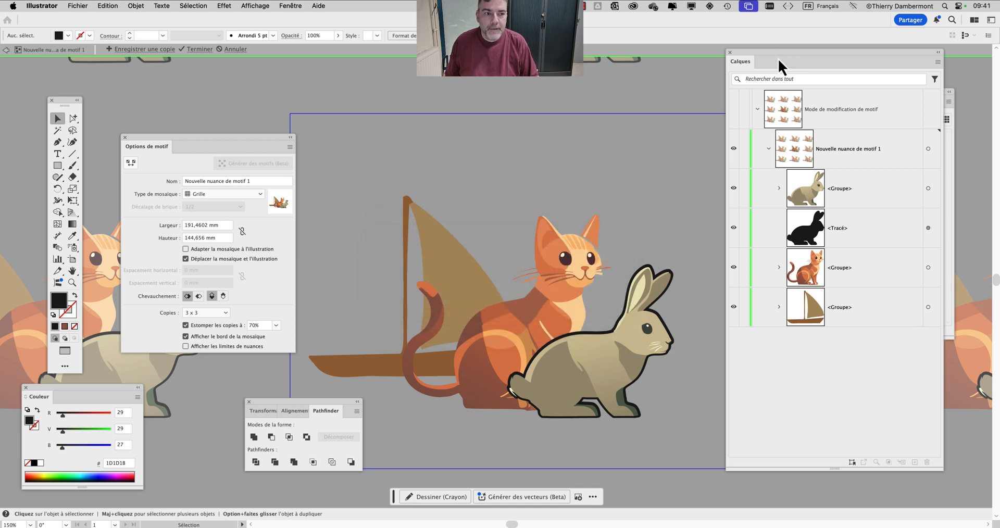
- Recolour the black silhouette path behind the rabbit with the purple swatch (RGB 148, 27, 128) and deselect it
left_click_drag(765, 54, 481, 386)
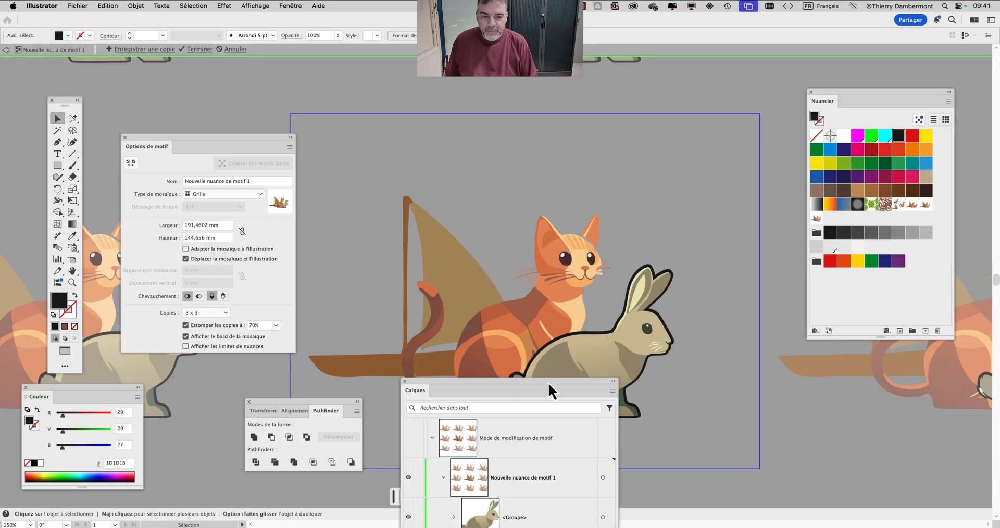
left_click_drag(548, 382, 878, 373)
scroll(672, 340, "up", 1)
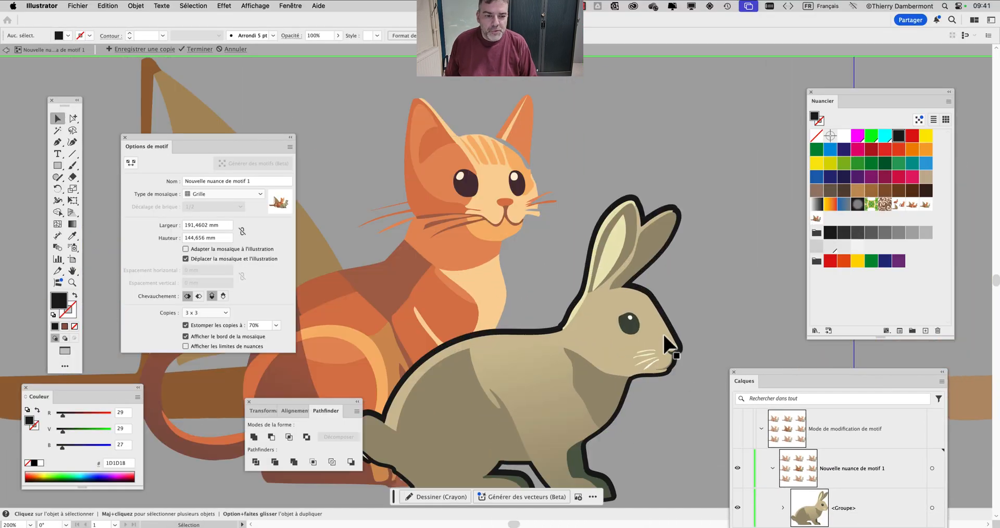
left_click_drag(512, 284, 482, 187)
left_click_drag(544, 228, 573, 231)
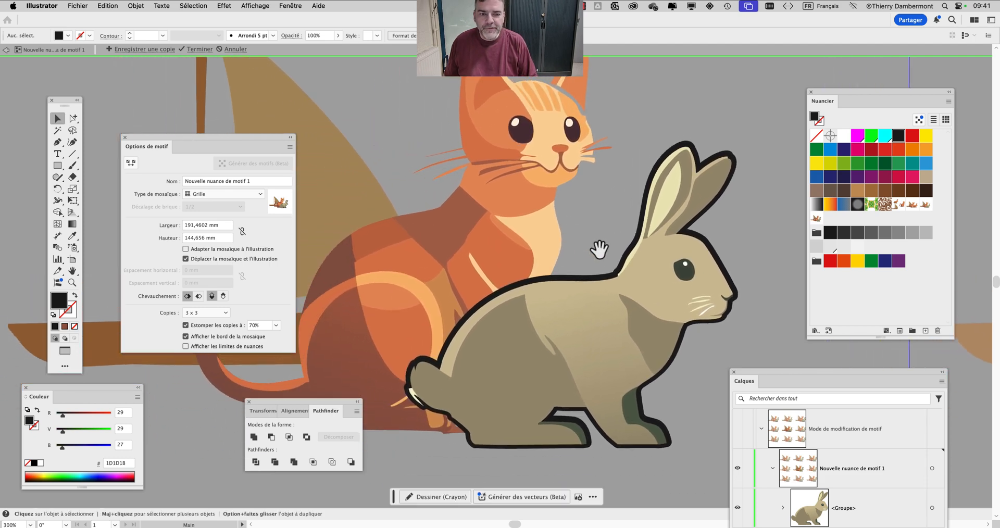
left_click(618, 276)
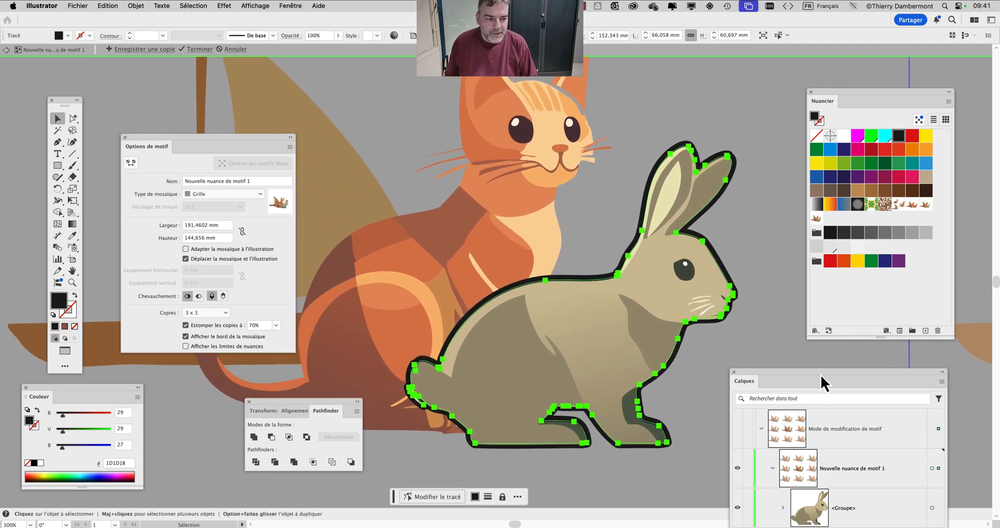
left_click_drag(821, 374, 402, 86)
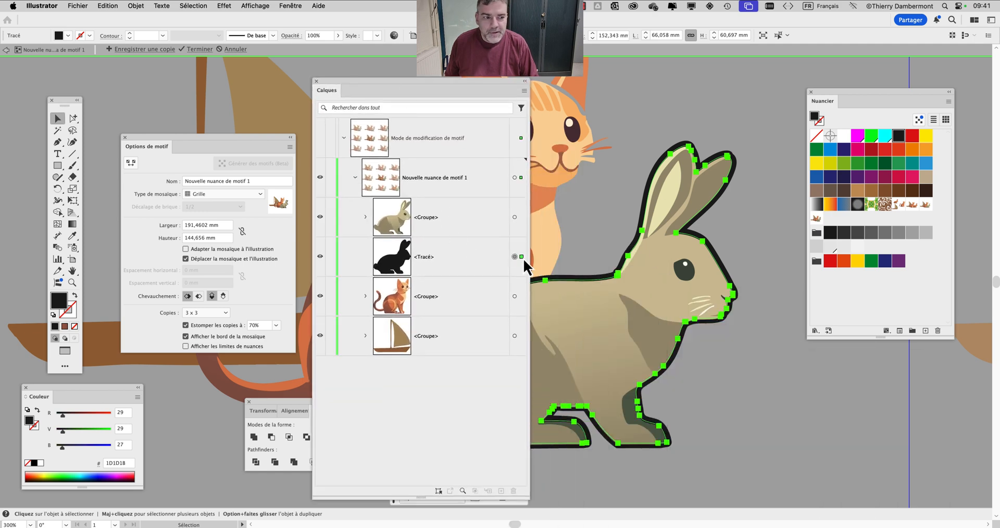
left_click(871, 178)
left_click(756, 225)
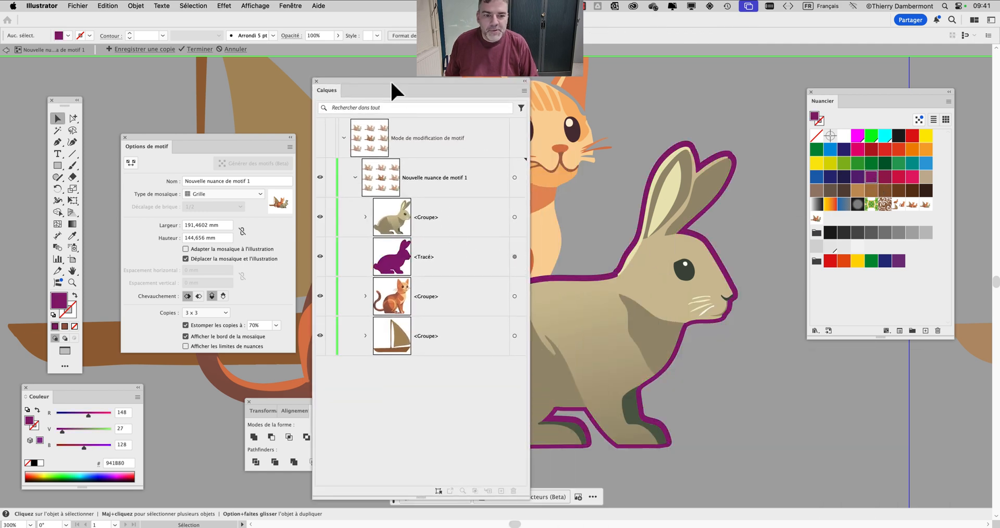
left_click_drag(333, 89, 761, 406)
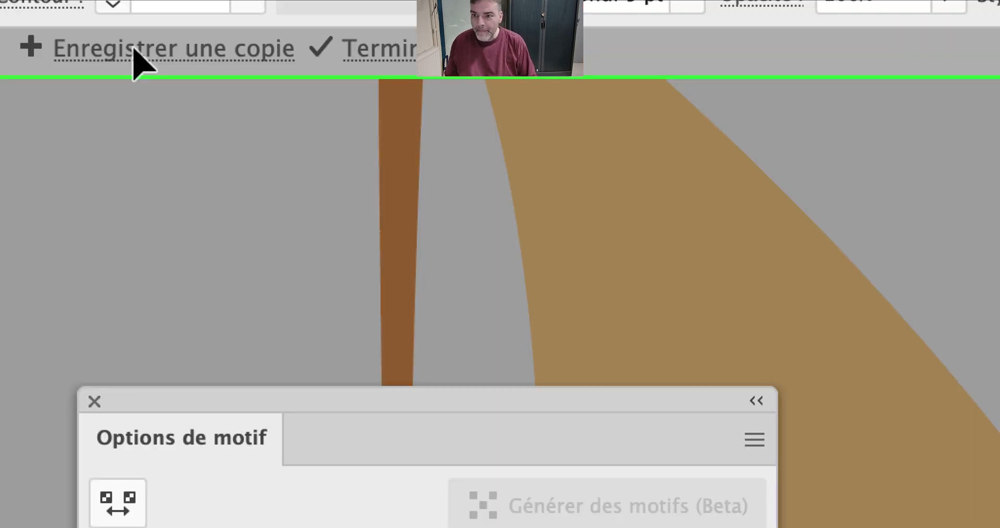
left_click(134, 50)
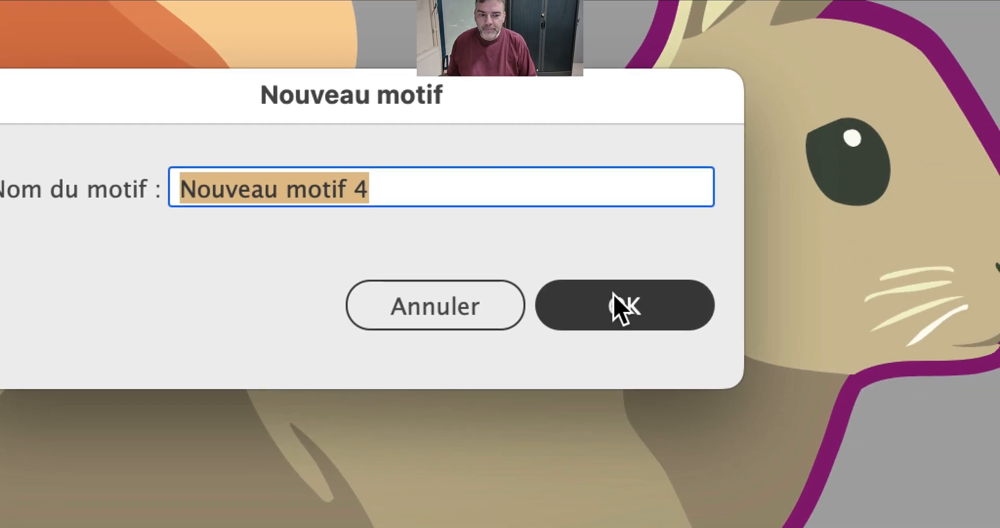
left_click(618, 306)
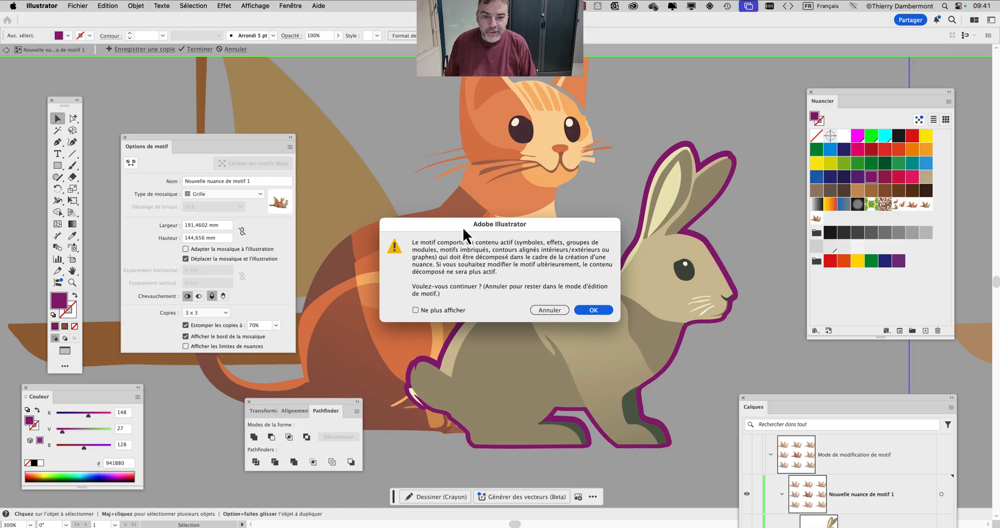
left_click_drag(463, 229, 374, 99)
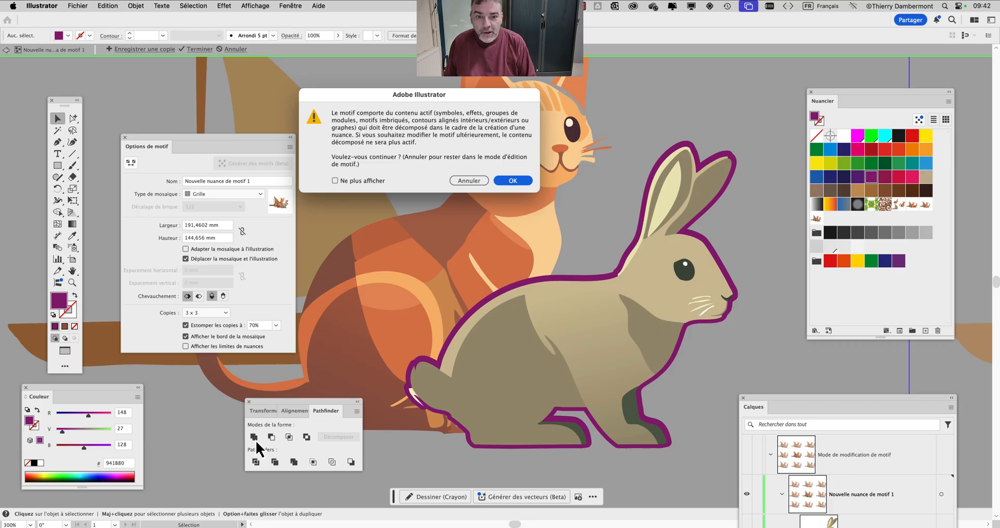
left_click_drag(491, 96, 372, 90)
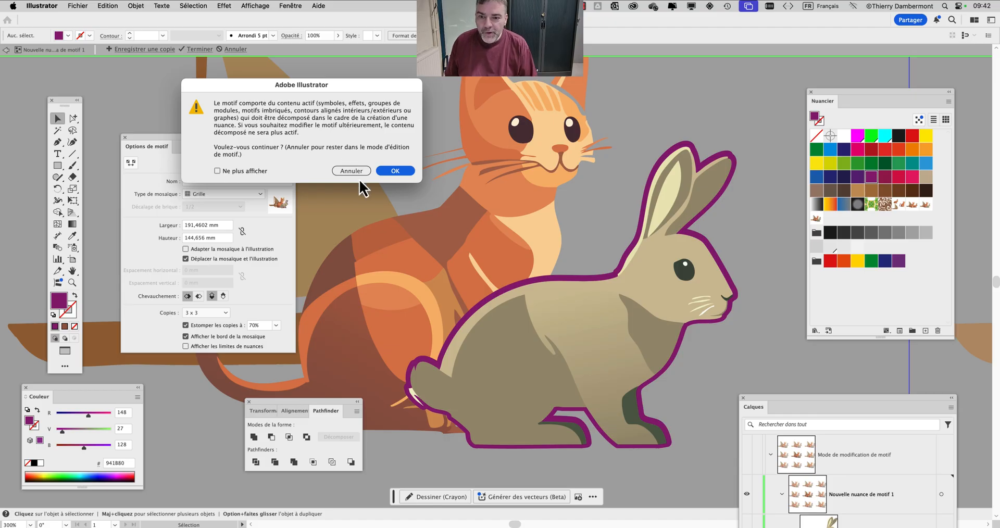
left_click(357, 174)
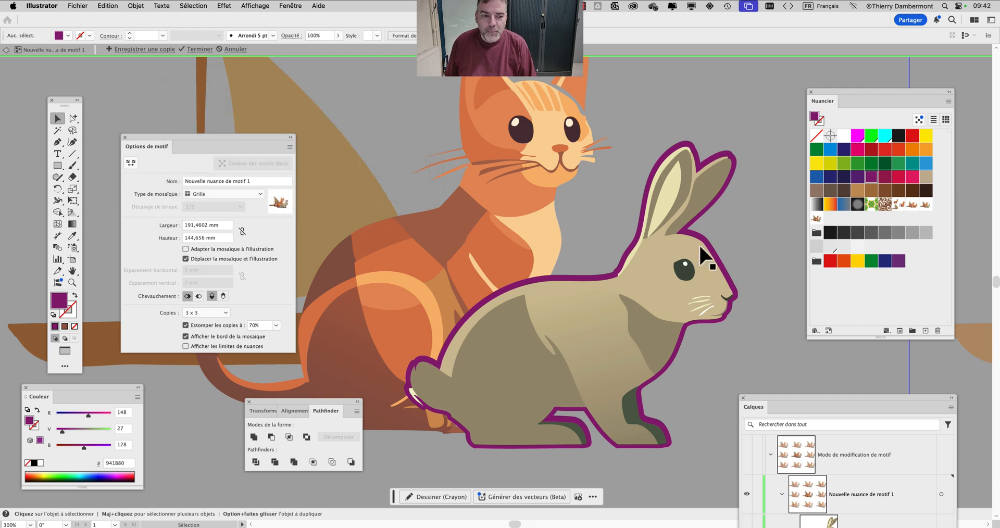
- Select the purple silhouette path behind the rabbit and display its appearance attributes
left_click(734, 158)
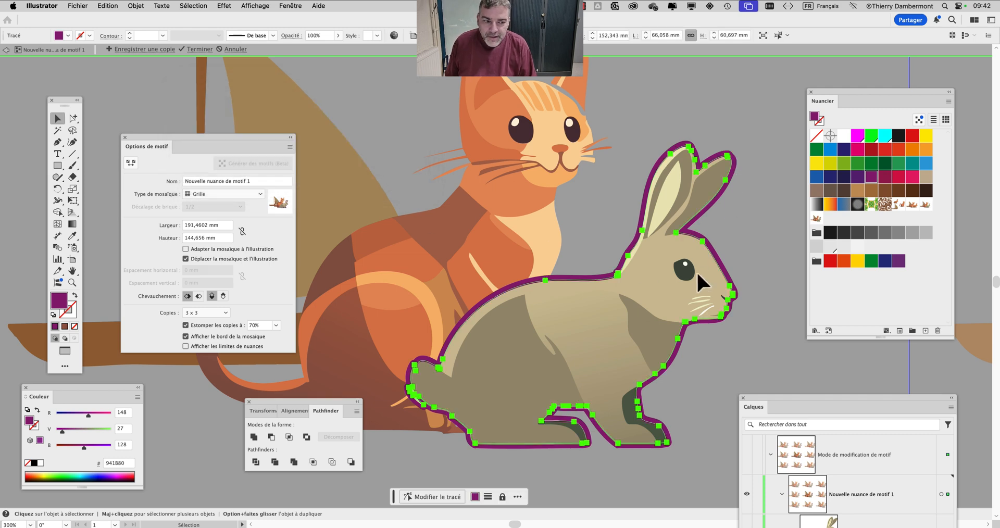
left_click_drag(785, 396, 415, 13)
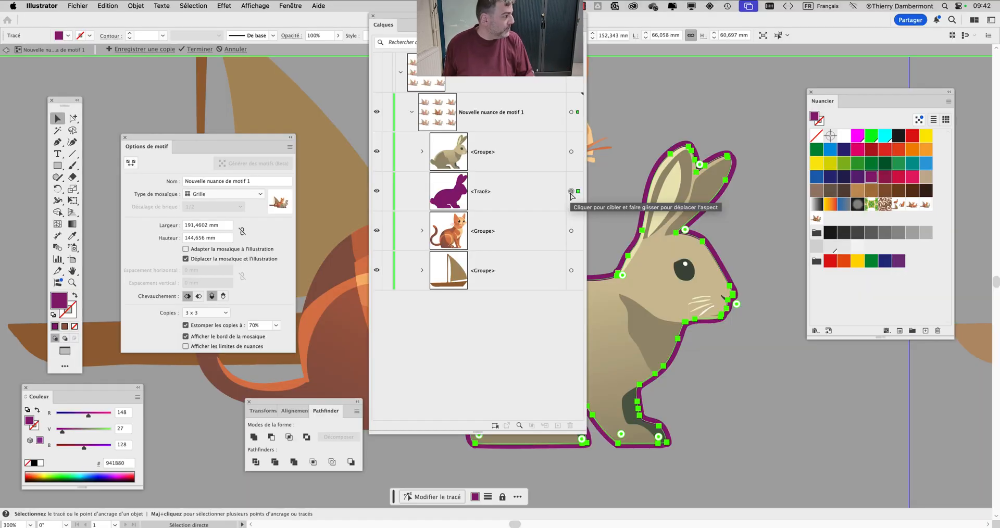
key("v")
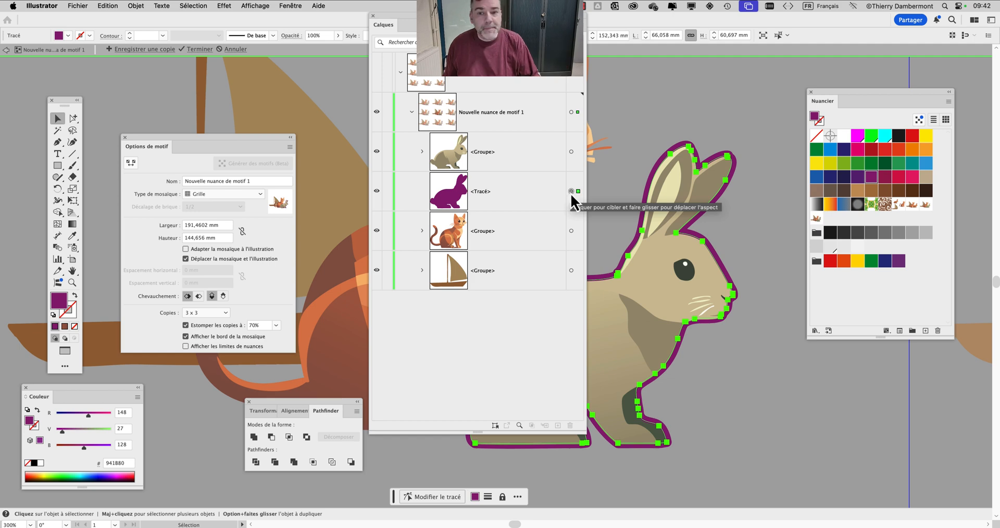
left_click(290, 6)
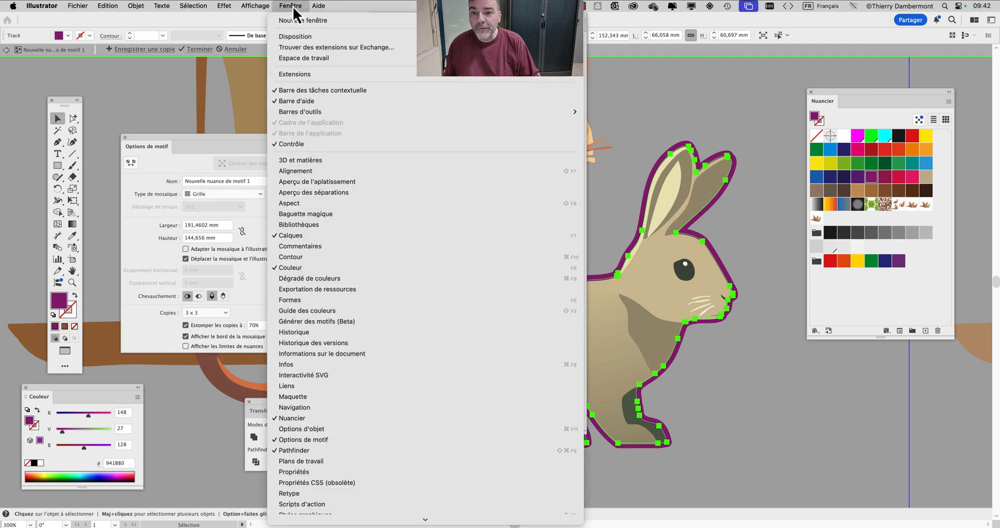
left_click(327, 203)
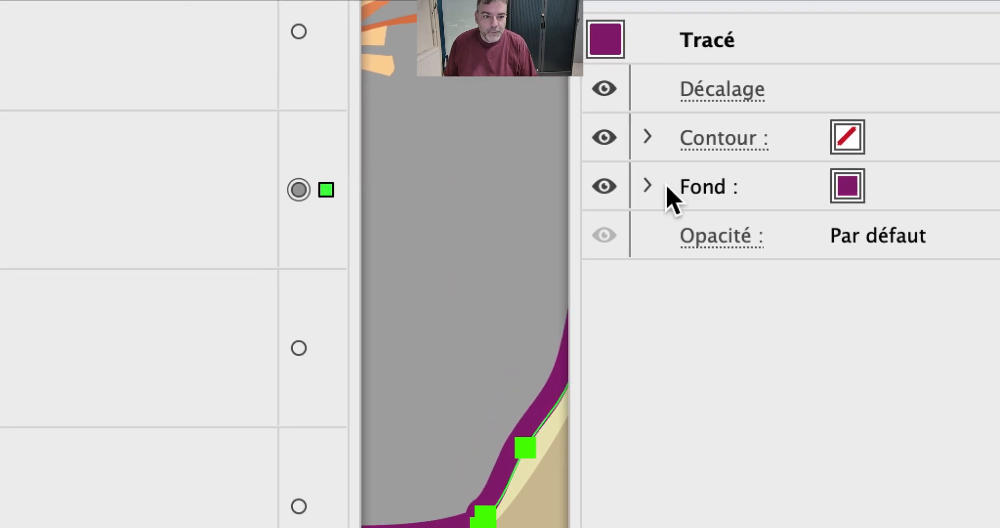
left_click(667, 185)
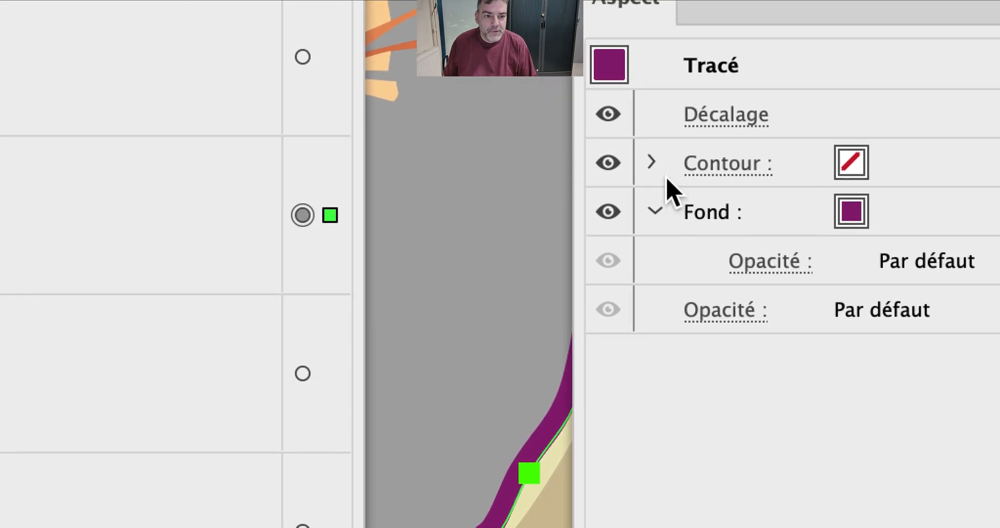
left_click(655, 210)
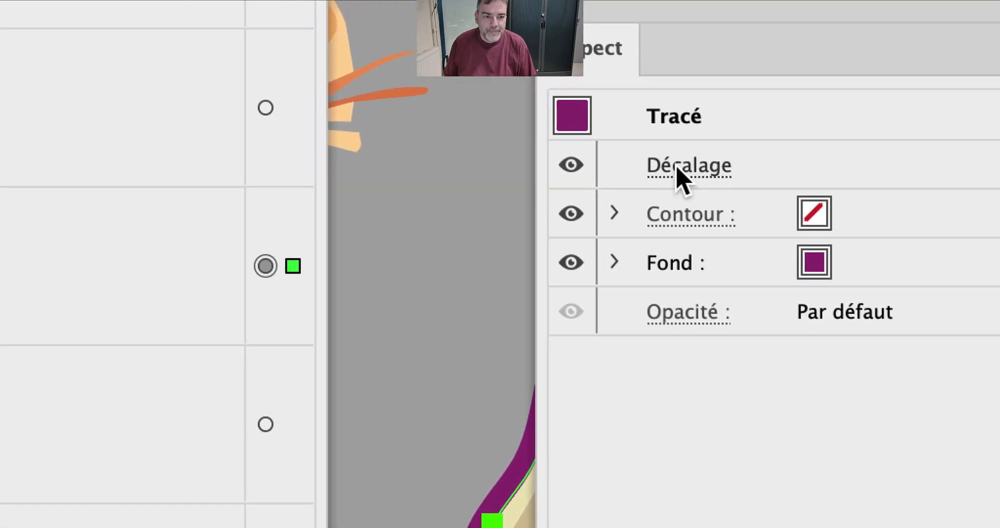
- Set the silhouette's Décalage effect to 0,5 mm and deselect the path
left_click(677, 169)
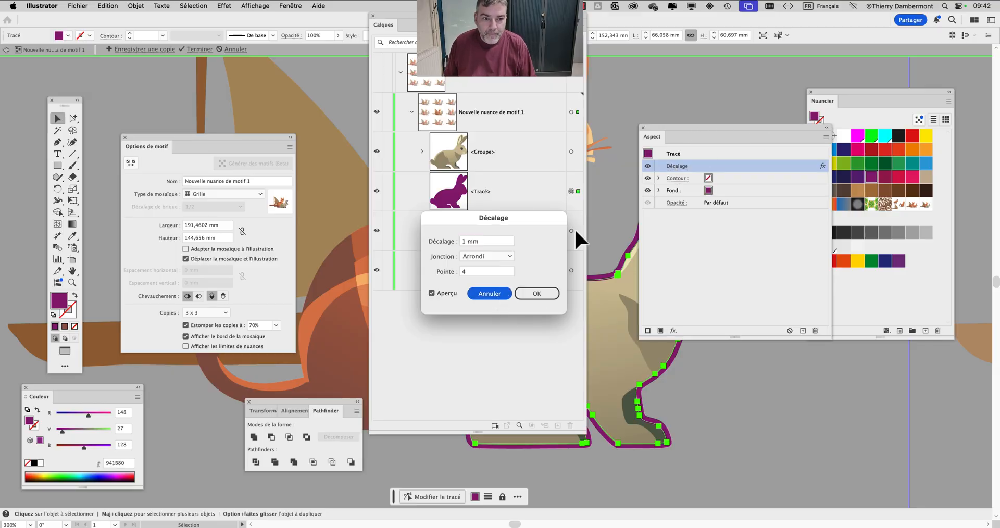
key("Return")
left_click_drag(667, 136, 795, 136)
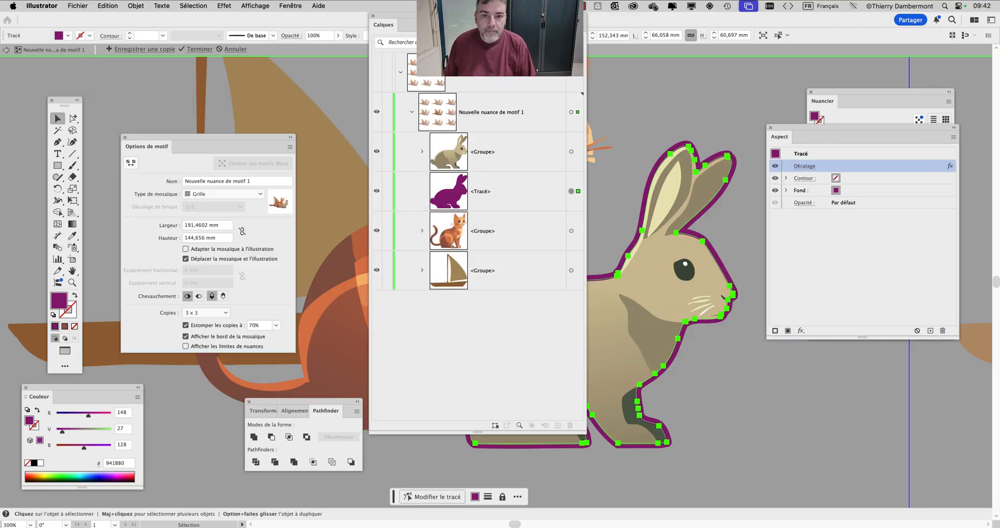
left_click_drag(490, 16, 439, 303)
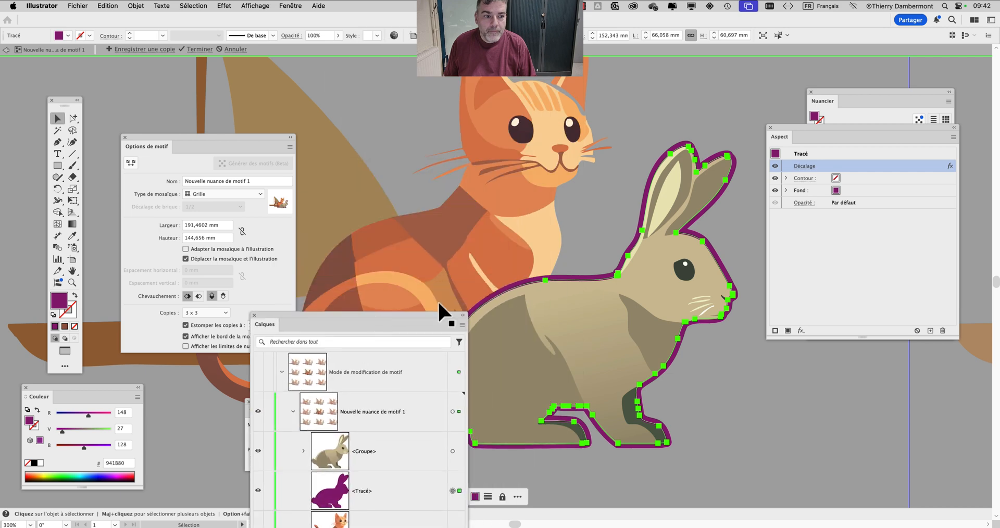
left_click(802, 167)
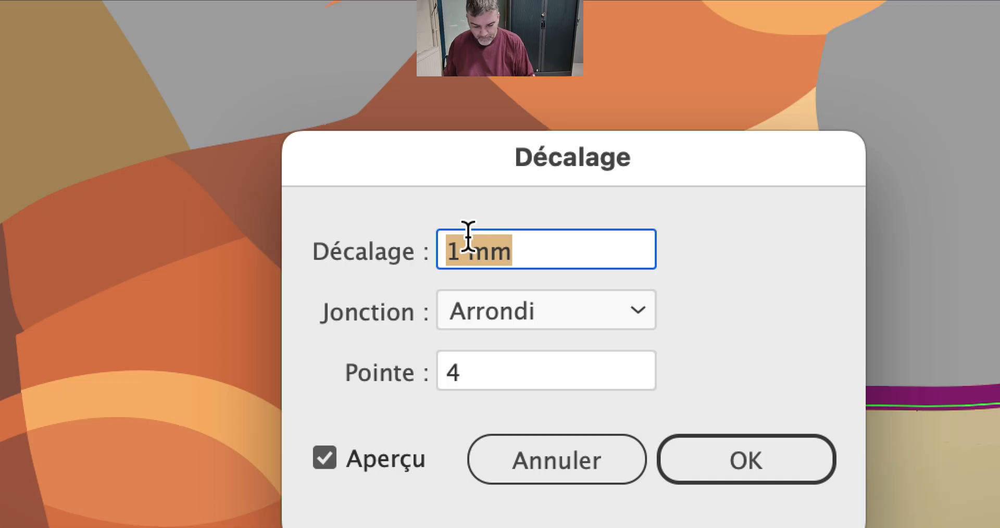
type("0,5")
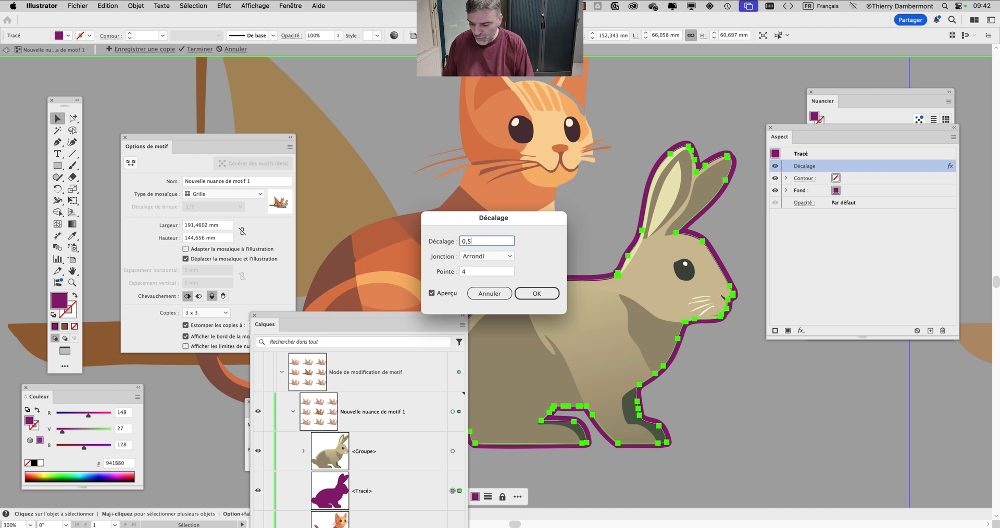
key("Tab")
left_click(556, 293)
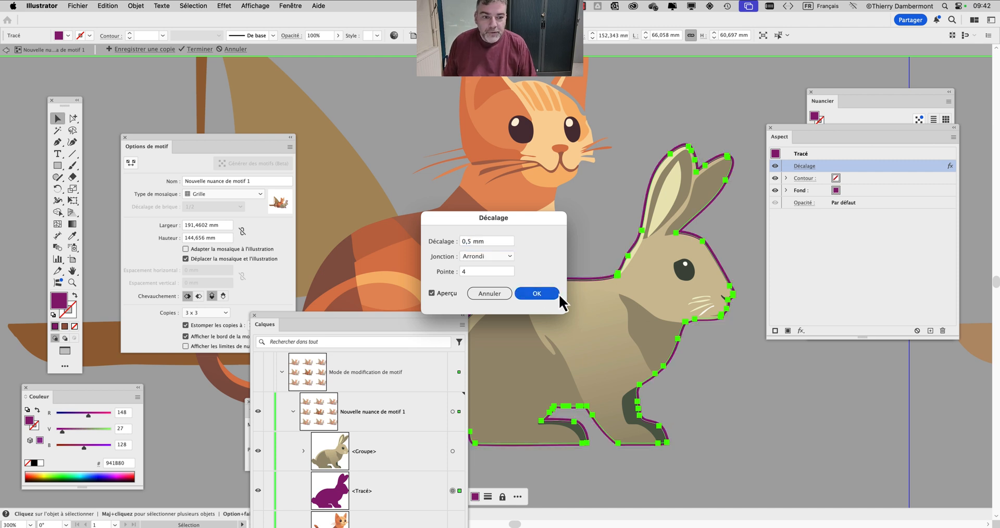
left_click(611, 229)
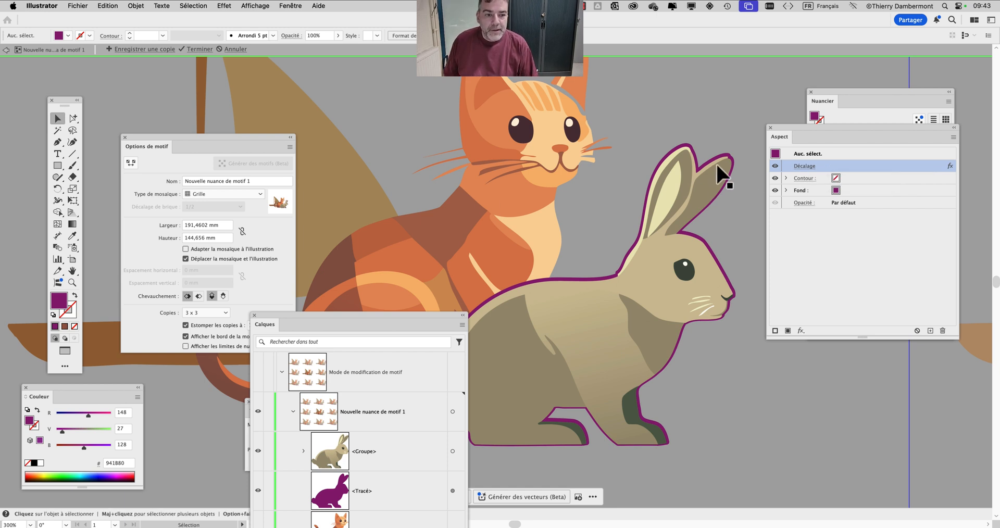
- Save a copy of the pattern as Nouveau motif 4, accepting expansion of its live content, and leave pattern editing without applying changes to the original
left_click(125, 50)
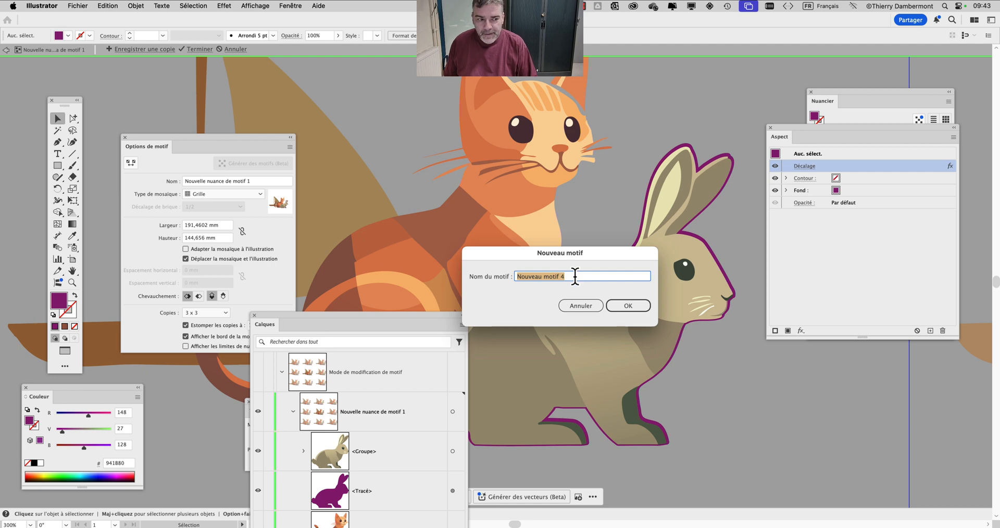
left_click(628, 306)
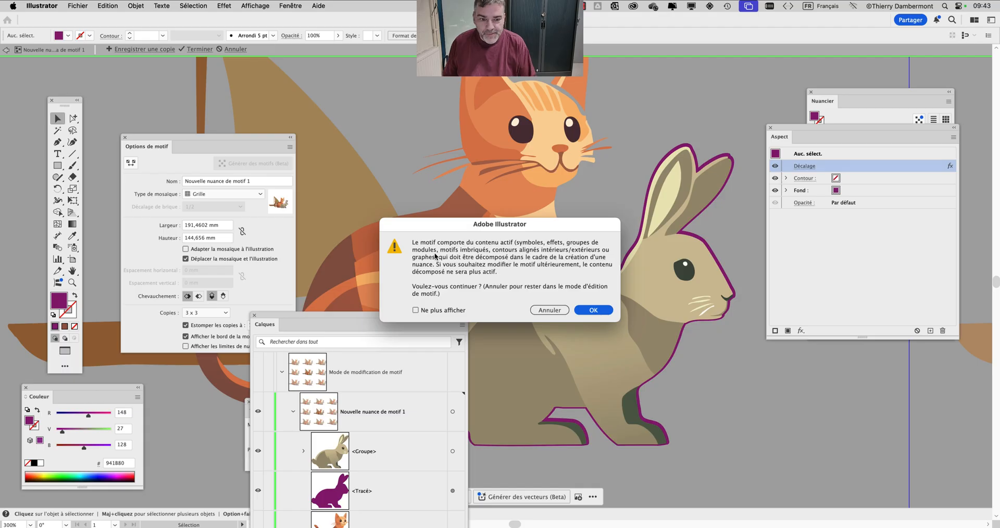
left_click(593, 309)
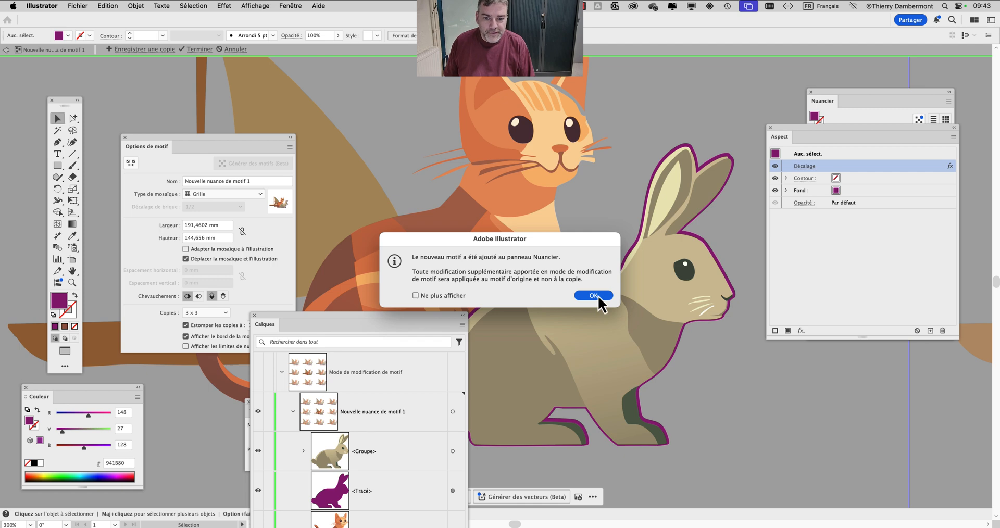
left_click(594, 295)
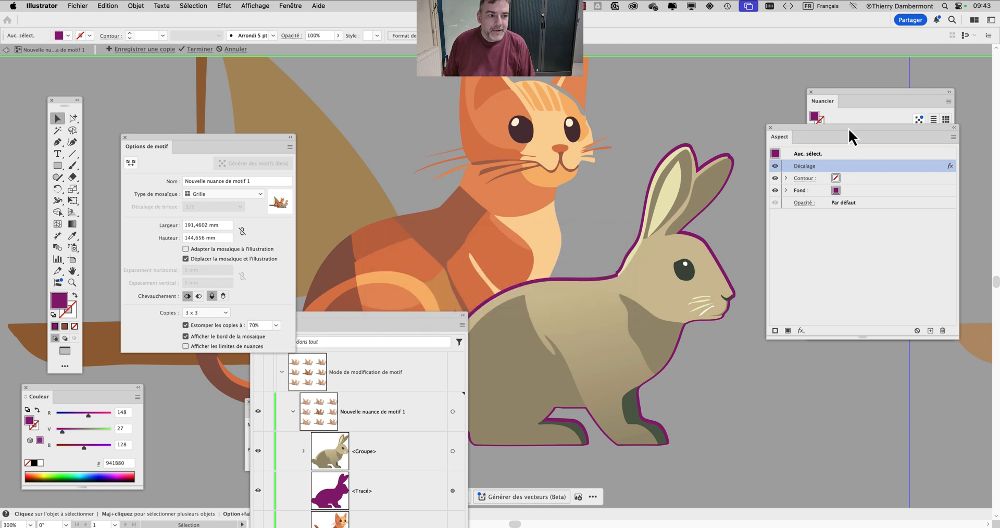
left_click_drag(849, 128, 829, 368)
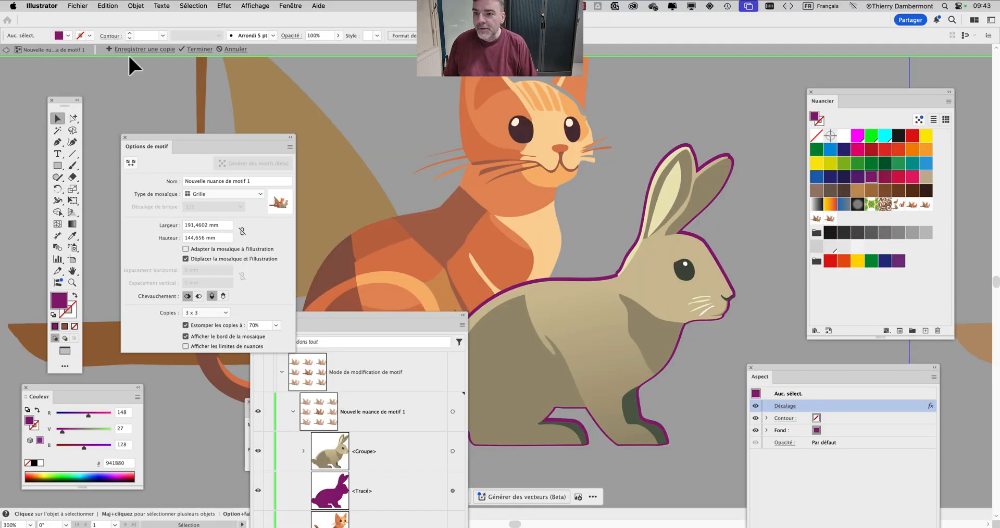
left_click(242, 49)
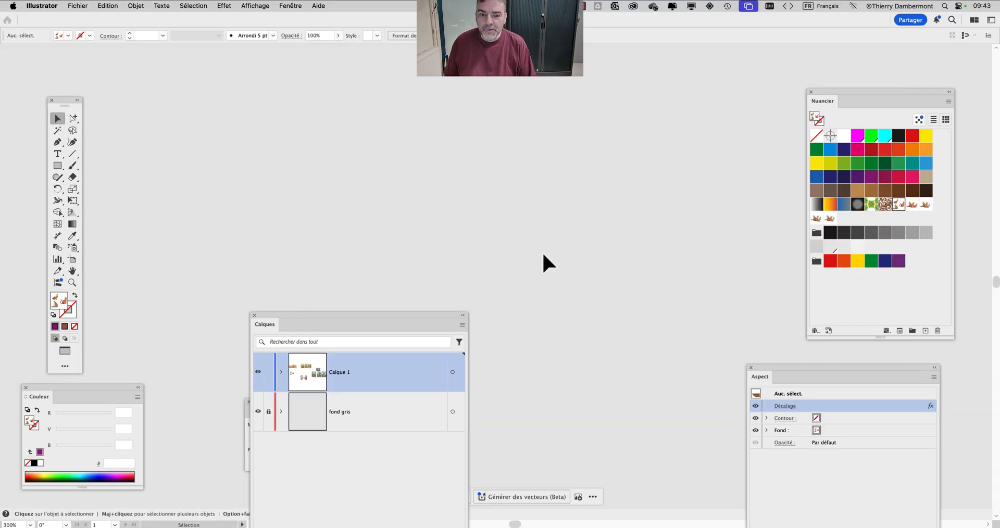
- Draw a circle about 1039 mm in diameter on an empty area of the canvas, filled with the original scattered animal and sailboat pattern
scroll(542, 253, "down", 10)
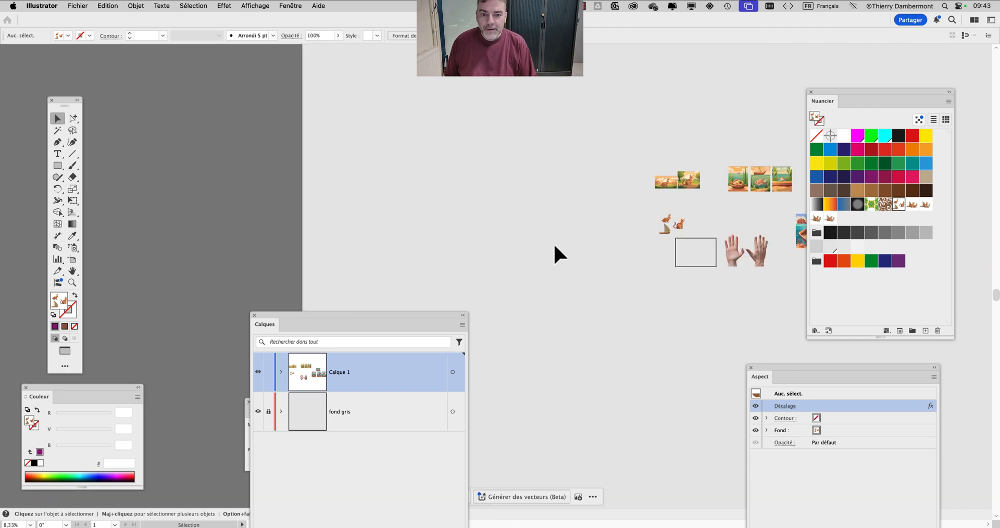
scroll(553, 242, "right", 5)
scroll(553, 243, "down", 2)
left_click_drag(54, 169, 104, 190)
left_click_drag(316, 186, 409, 272)
key("super+equal")
key("super+equal")
key("super+equal")
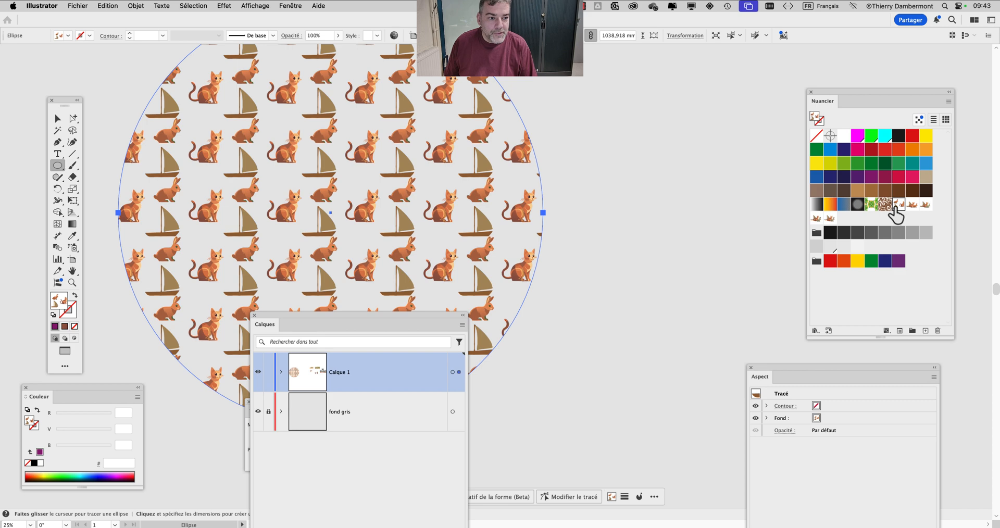
- Fill the circle with the saved pattern variants in turn, finishing with the purple-outlined rabbit variant, and deselect it
left_click(913, 207)
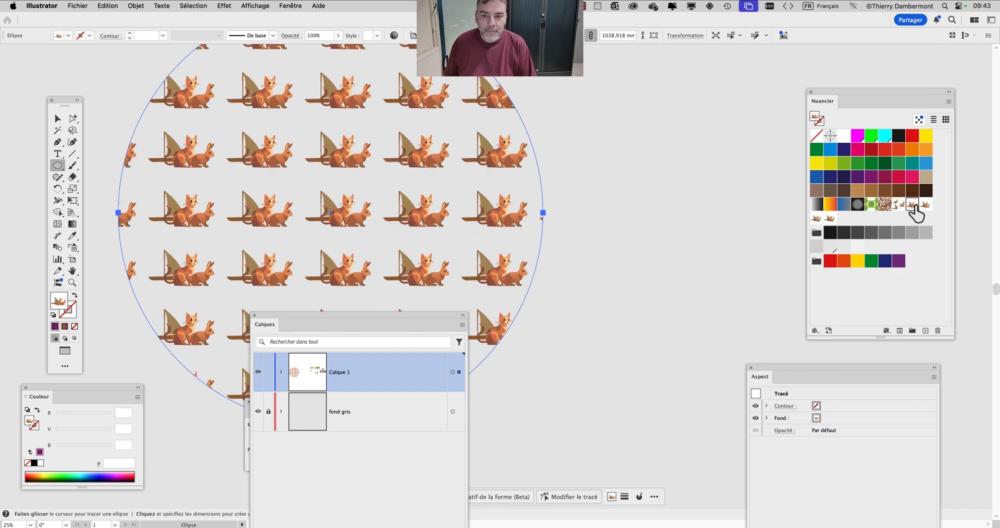
left_click(924, 205)
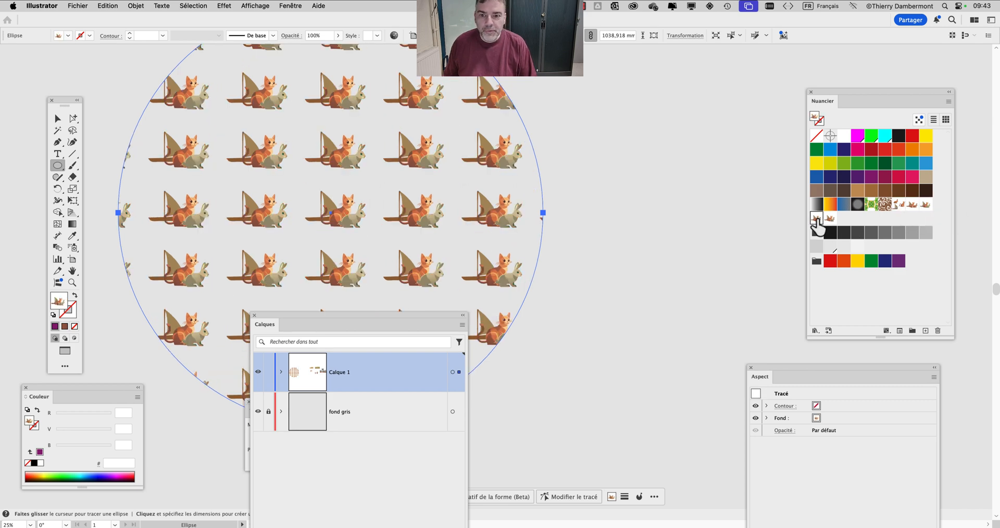
left_click(831, 220)
scroll(362, 149, "up", 1)
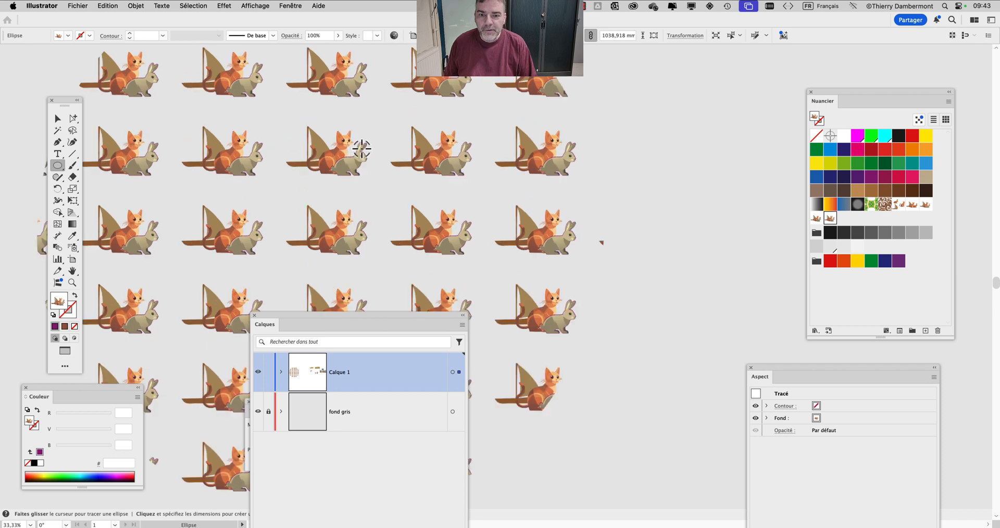
scroll(362, 149, "up", 1)
scroll(361, 149, "up", 2)
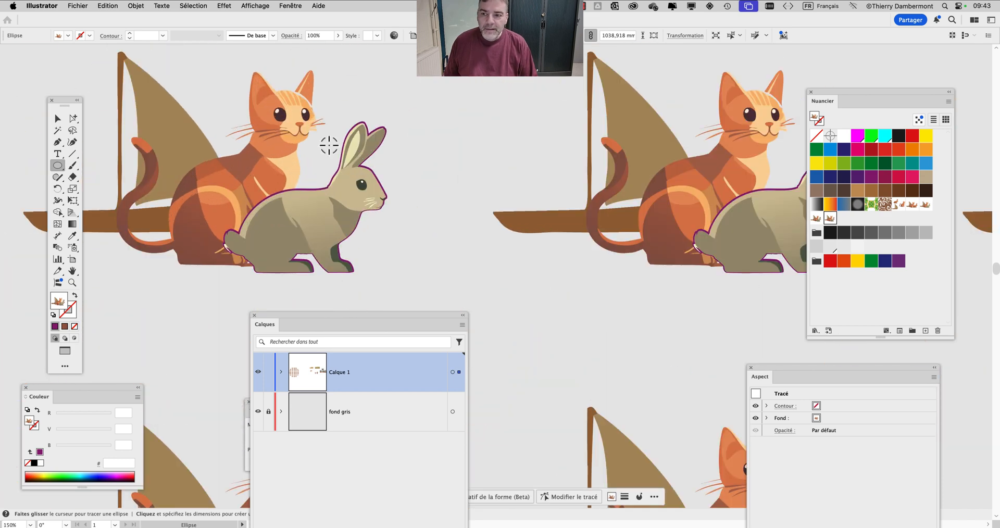
scroll(328, 147, "down", 5)
left_click(59, 121)
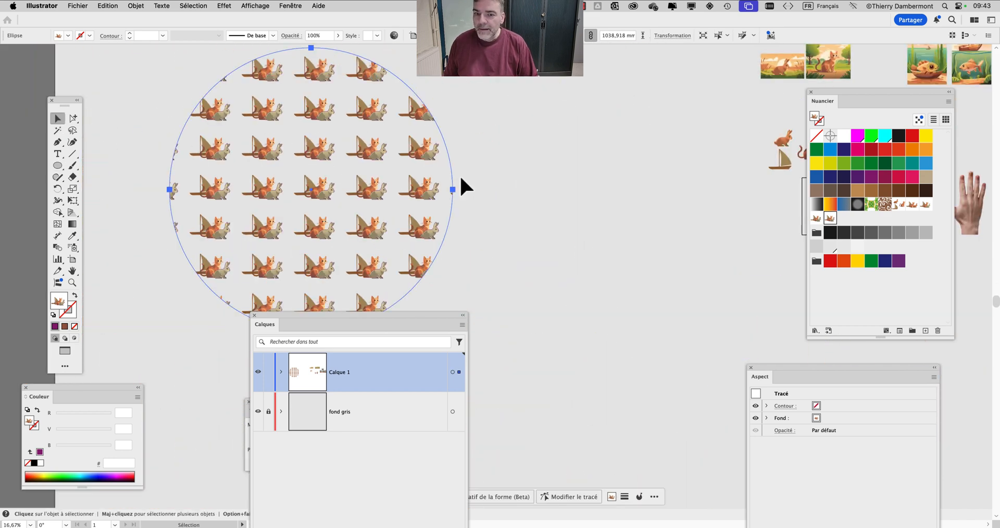
left_click(528, 179)
- Open the Nouveau motif 4 swatch for pattern editing, expand its layer and select the purple silhouette path behind the rabbit
left_click_drag(461, 146, 526, 73)
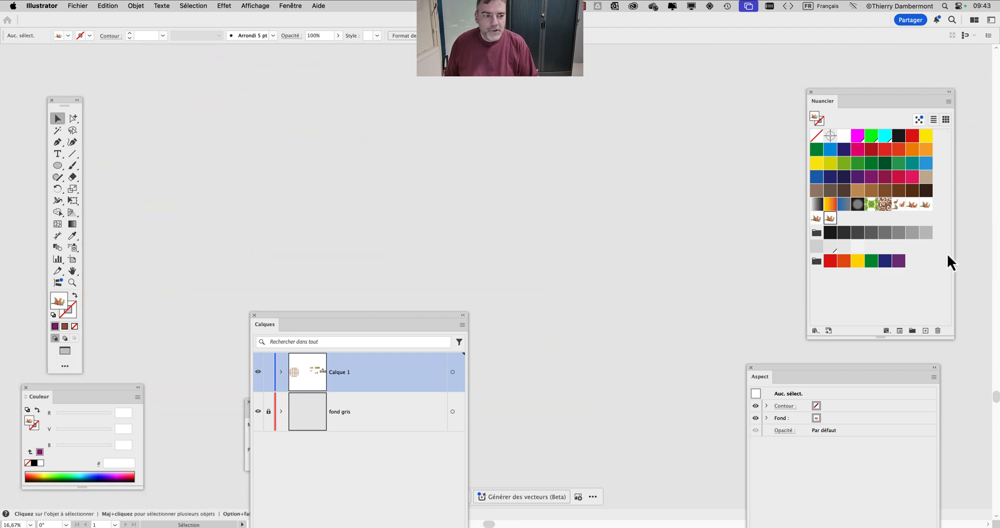
double_click(830, 218)
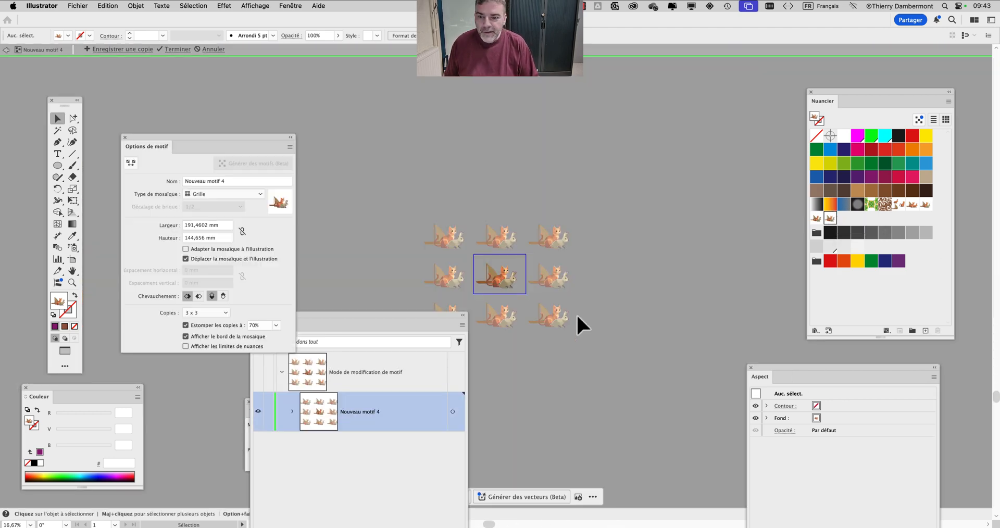
scroll(527, 280, "up", 5)
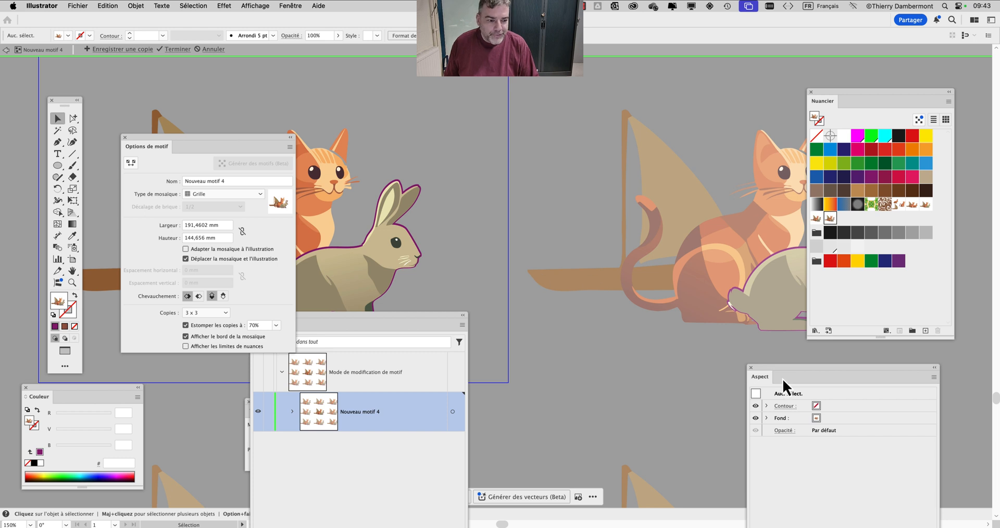
left_click_drag(383, 319, 632, 81)
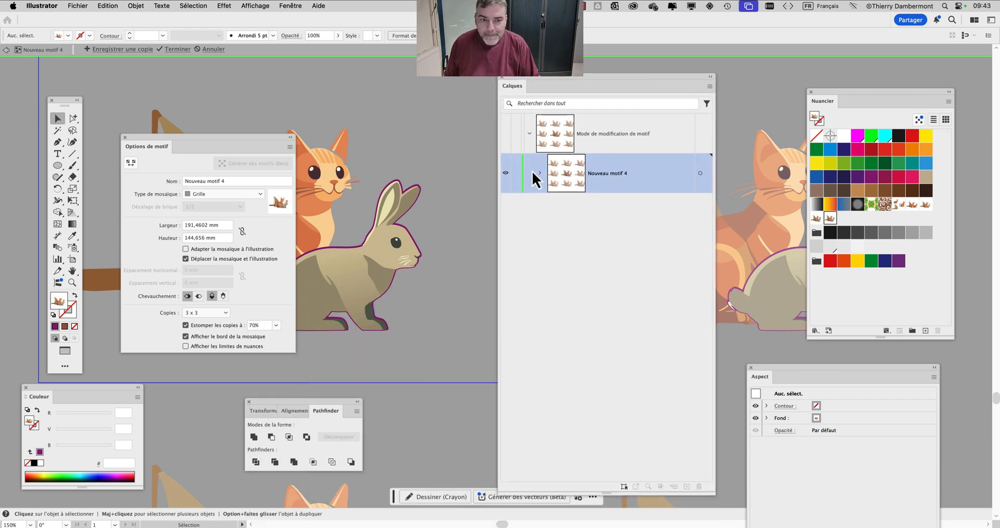
left_click(541, 173)
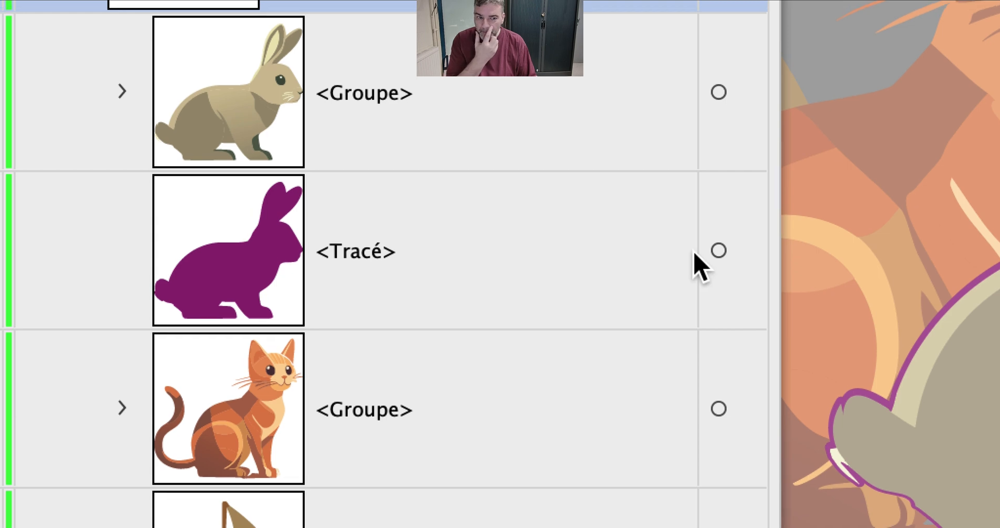
left_click(718, 252)
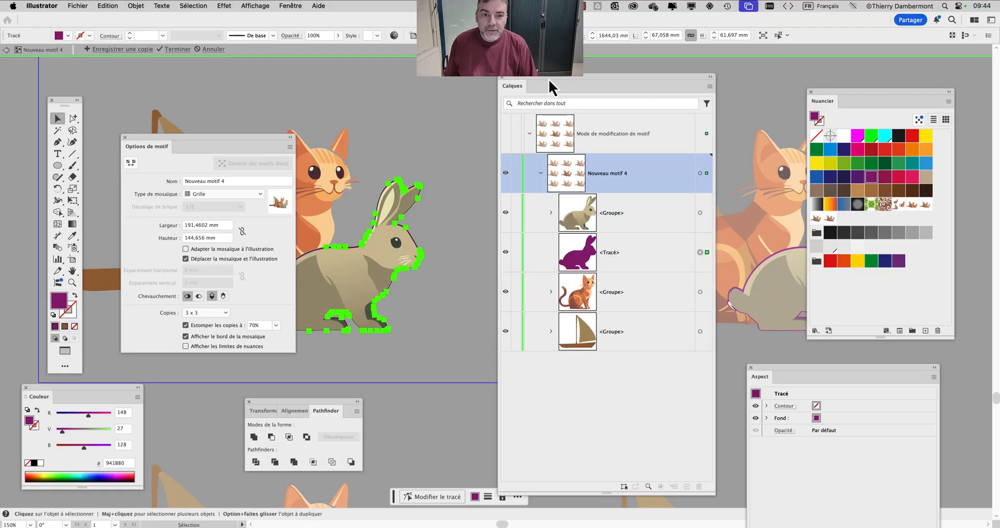
- Examine the purple silhouette's appearance attributes for a live effect, then deselect the path and close its appearance display
left_click_drag(549, 79, 803, 55)
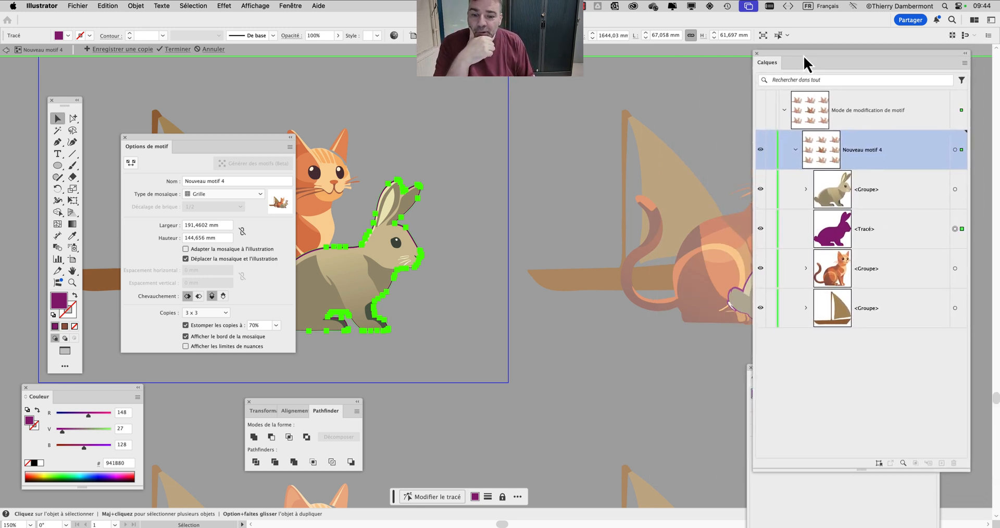
left_click(301, 6)
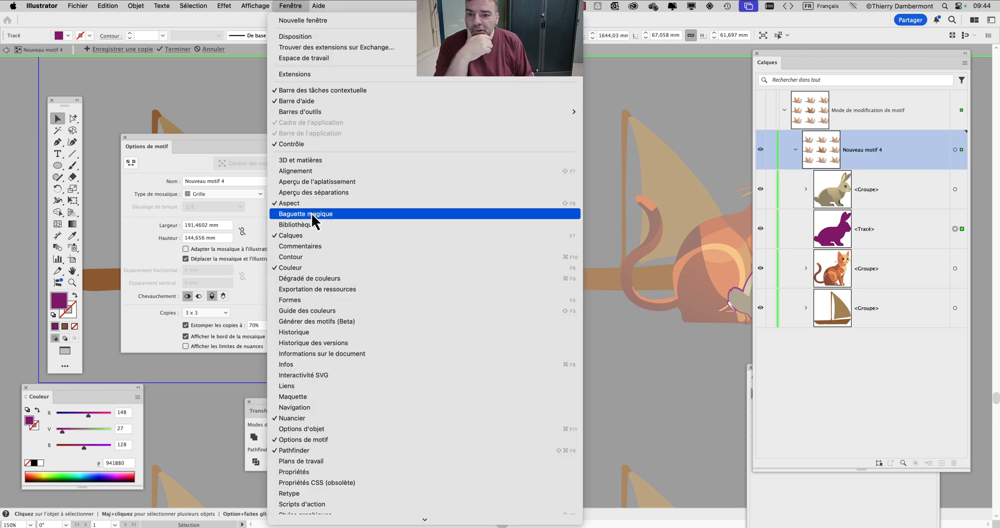
left_click(302, 203)
left_click(290, 6)
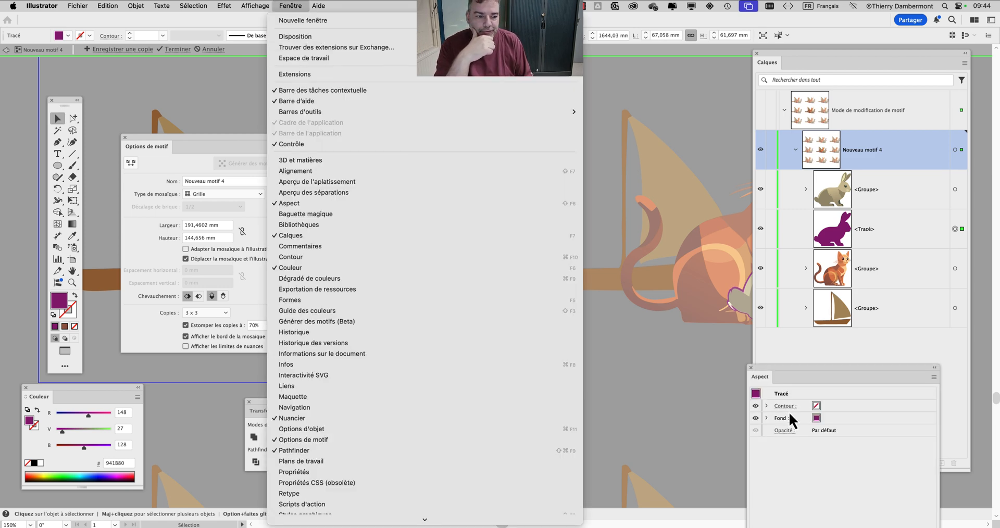
left_click(770, 372)
left_click_drag(773, 367, 501, 158)
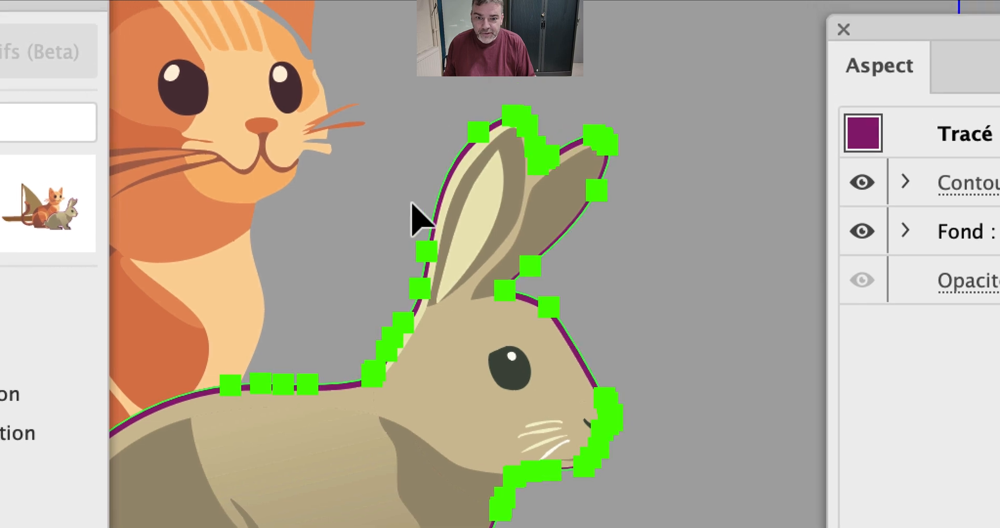
left_click(410, 204)
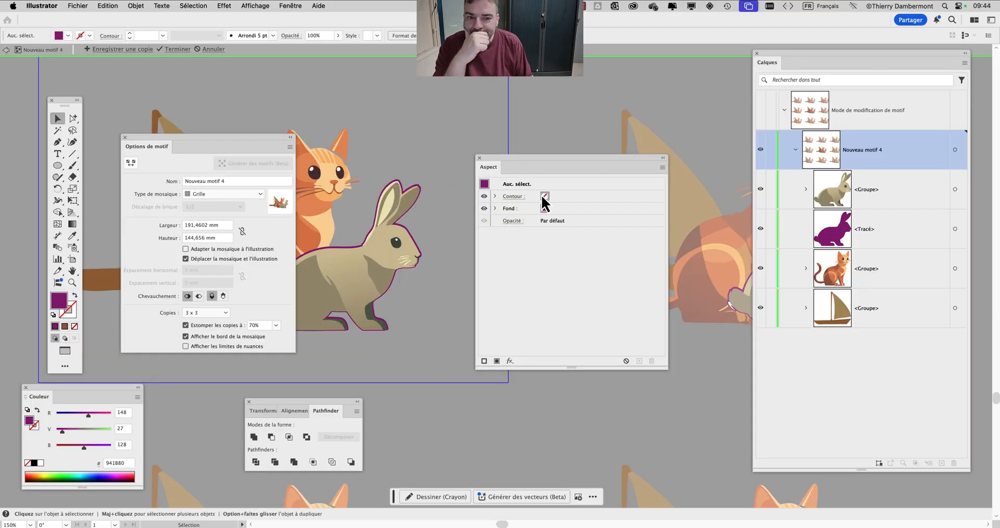
left_click(479, 158)
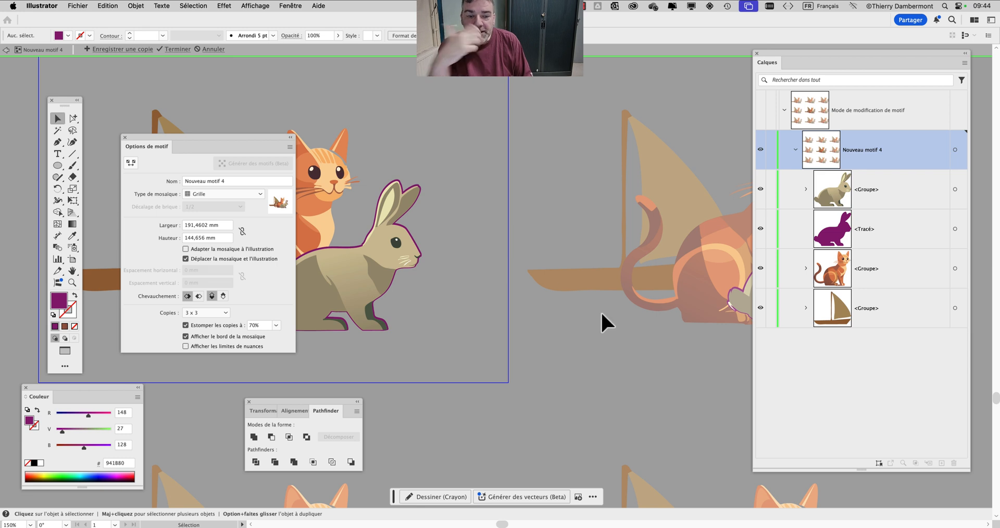
- Select the sailboat group in the central tile and open the artwork recolouring settings for it
left_click_drag(211, 140, 621, 94)
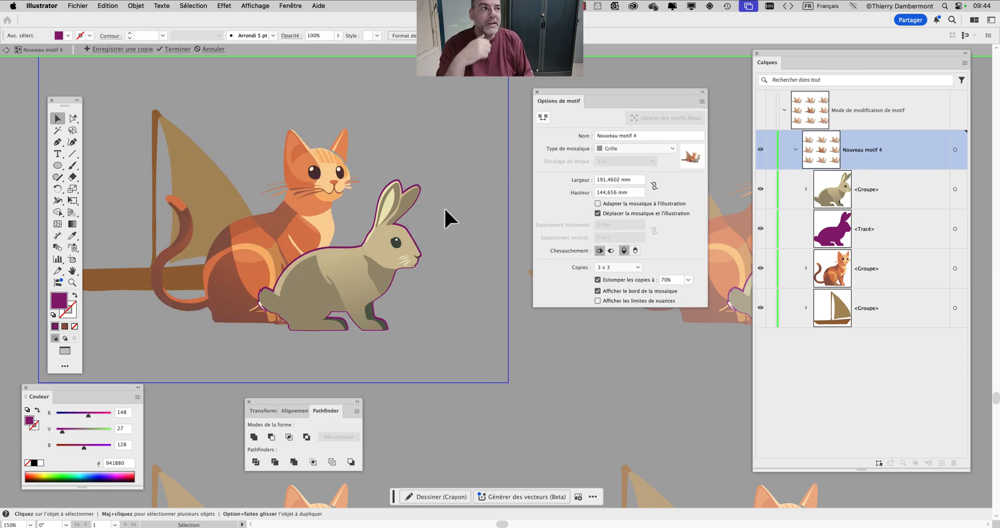
scroll(274, 274, "down", 5)
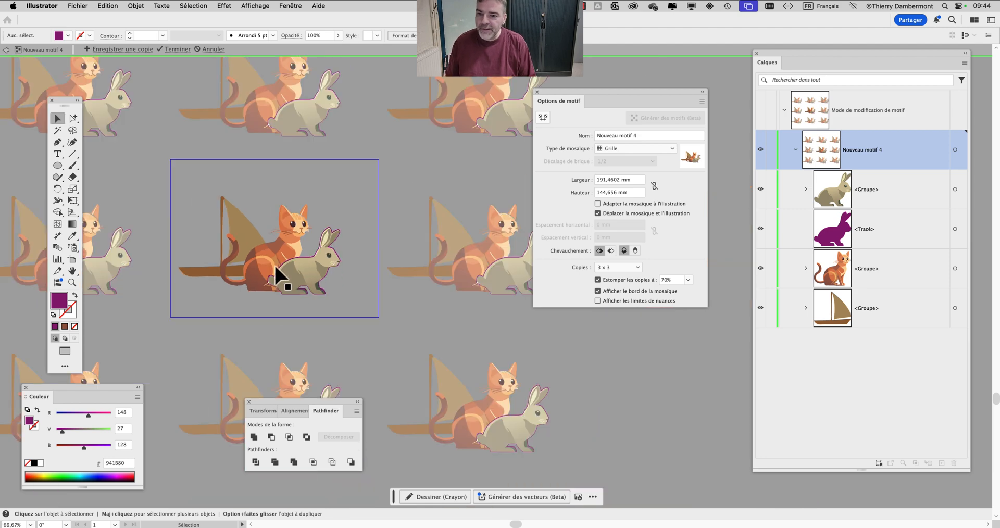
scroll(290, 251, "up", 1)
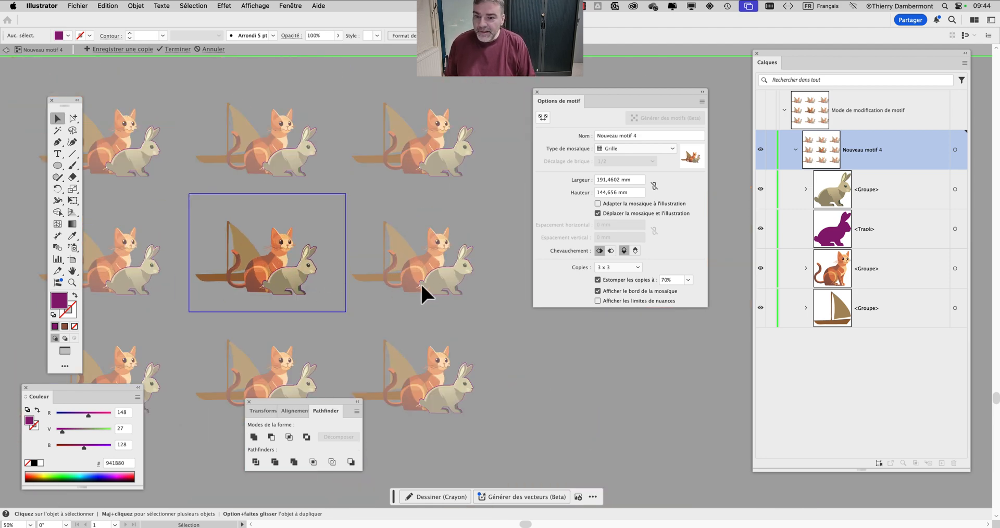
scroll(489, 252, "up", 1)
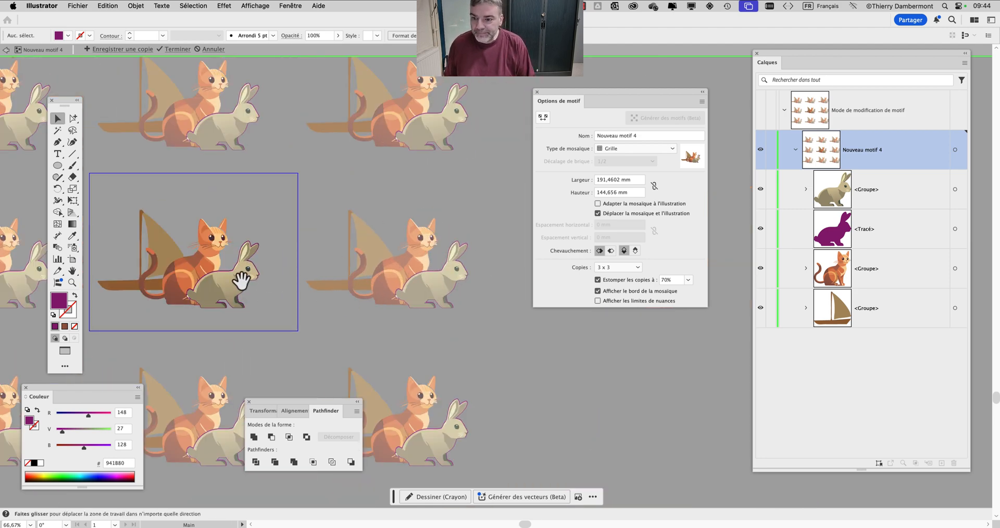
scroll(297, 246, "left", 5)
scroll(297, 246, "up", 2)
left_click(329, 198)
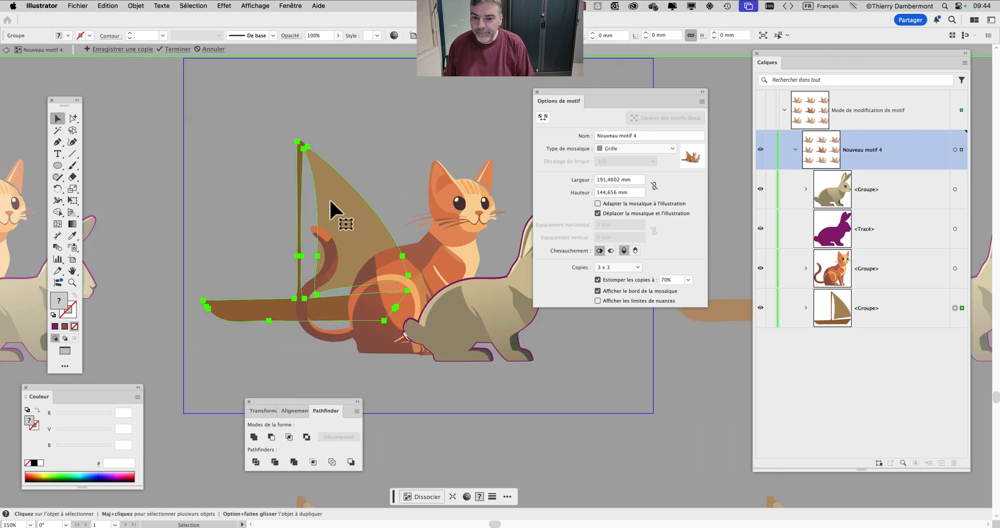
left_click(101, 7)
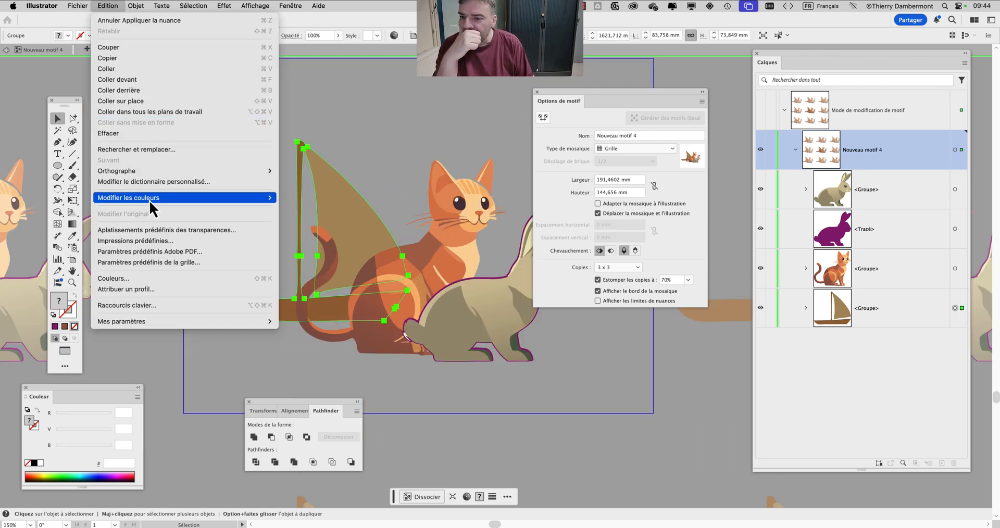
mouse_move(268, 199)
left_click(323, 199)
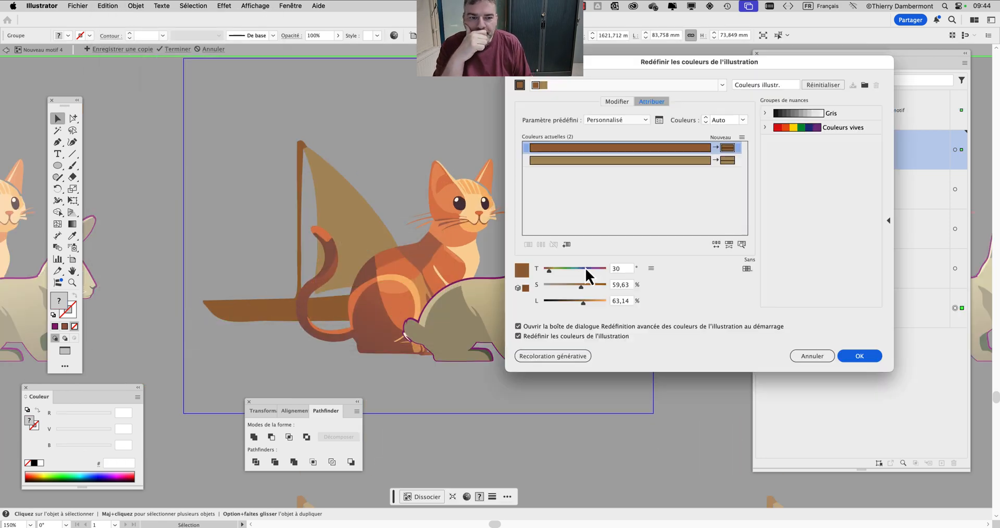
- Try a global colour adjustment on the sailboat with saturation at -43% and luminance at -45%, and discard the recolouring
left_click(651, 269)
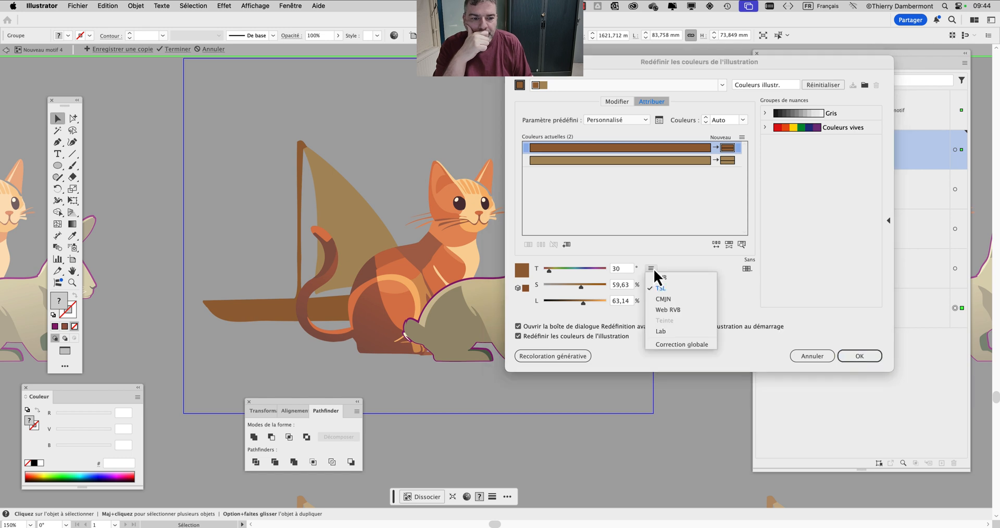
left_click(689, 342)
left_click(602, 269)
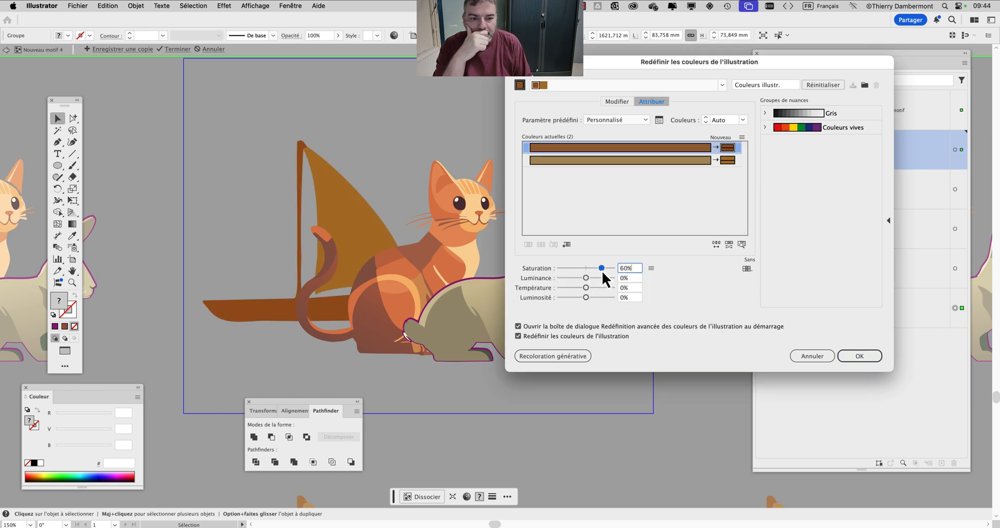
left_click_drag(581, 278, 574, 277)
left_click(574, 269)
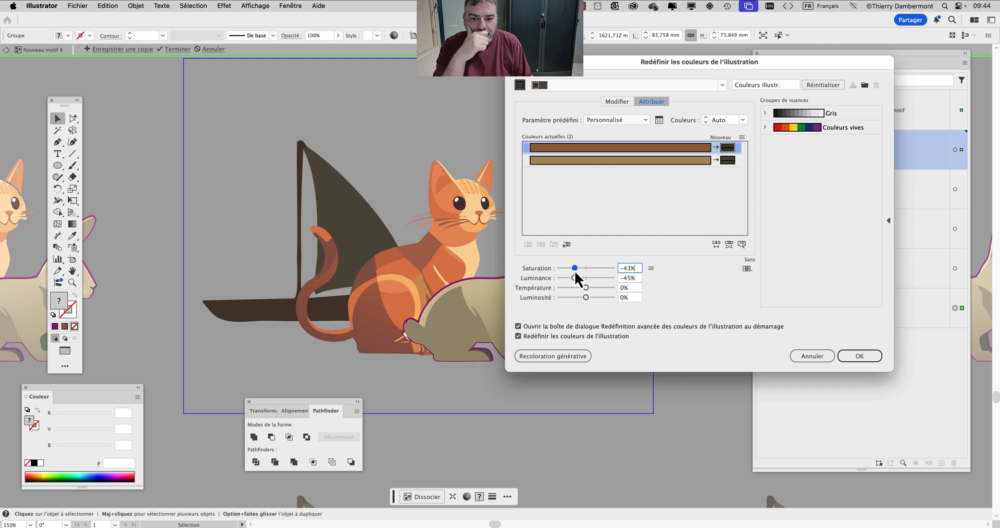
left_click(818, 359)
- Reopen the artwork recolouring settings for the sailboat and replace the darker brown of its hull and mast with dark green 104908
left_click(123, 6)
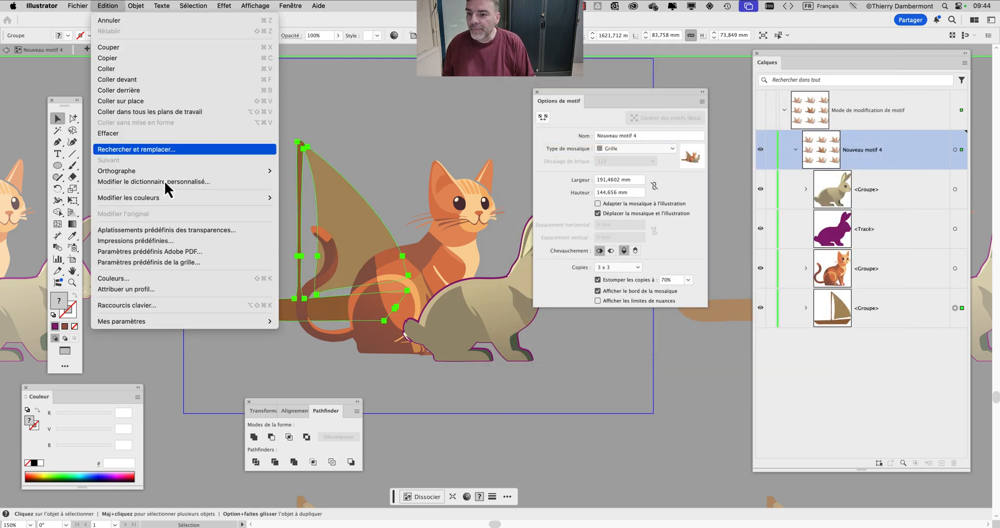
left_click(317, 197)
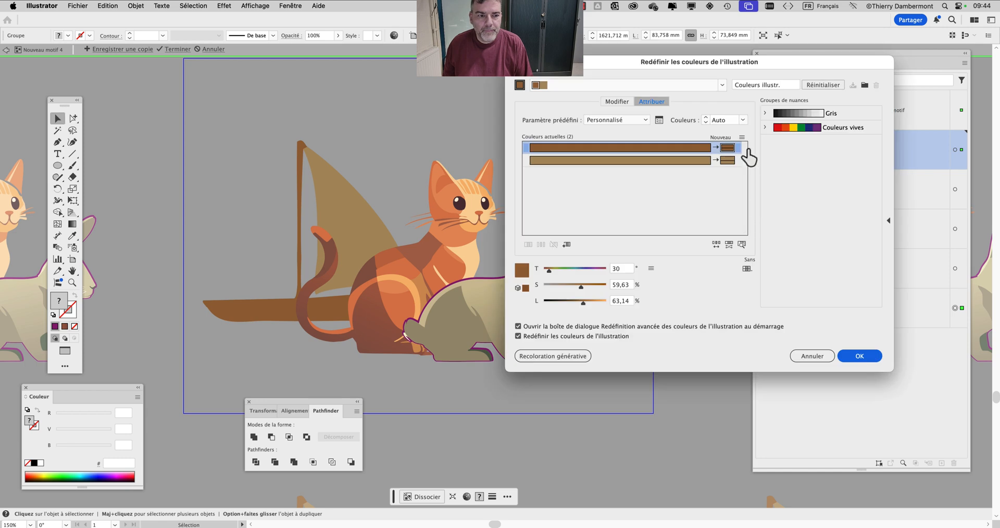
double_click(727, 148)
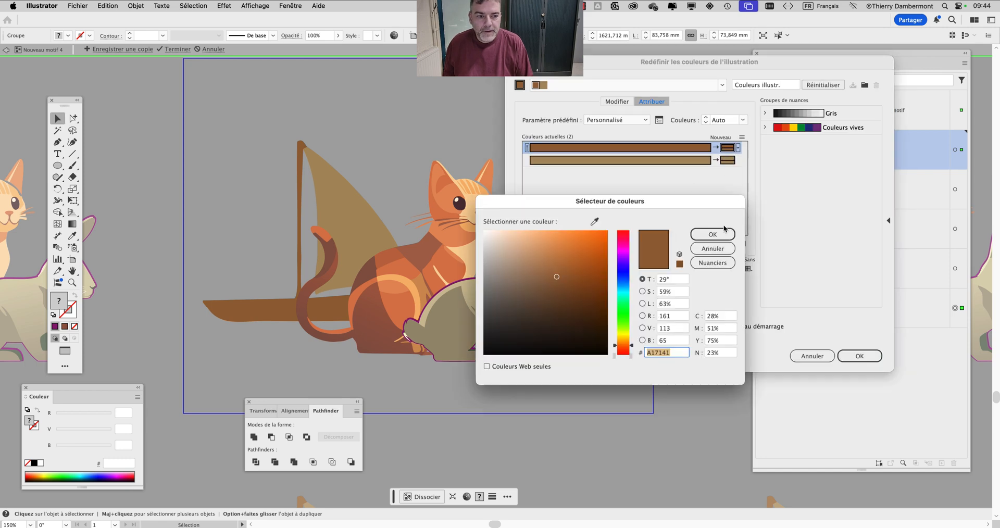
left_click(712, 249)
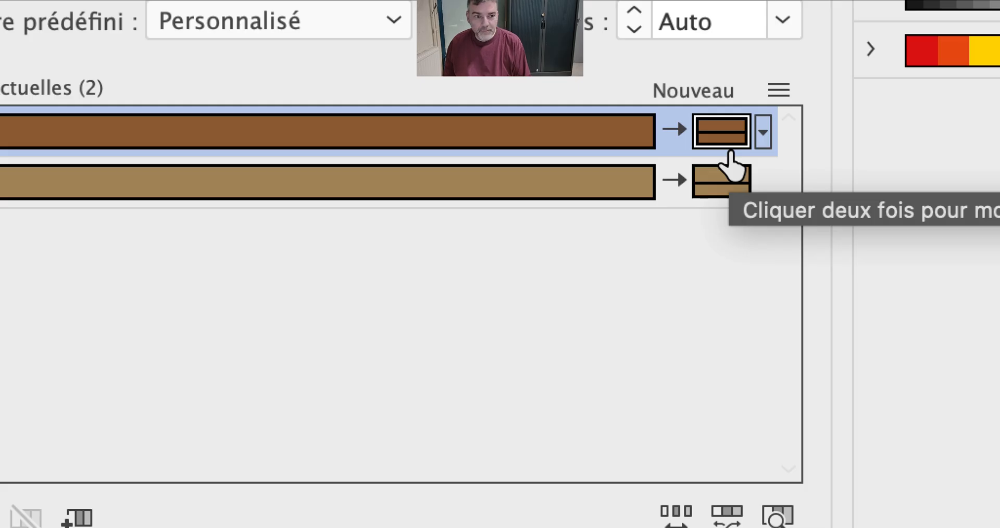
double_click(713, 130)
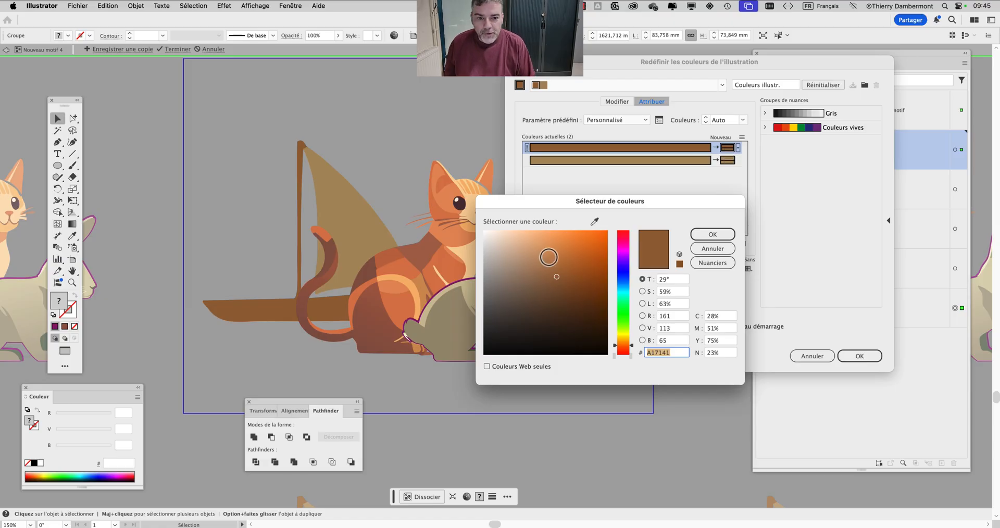
left_click(533, 261)
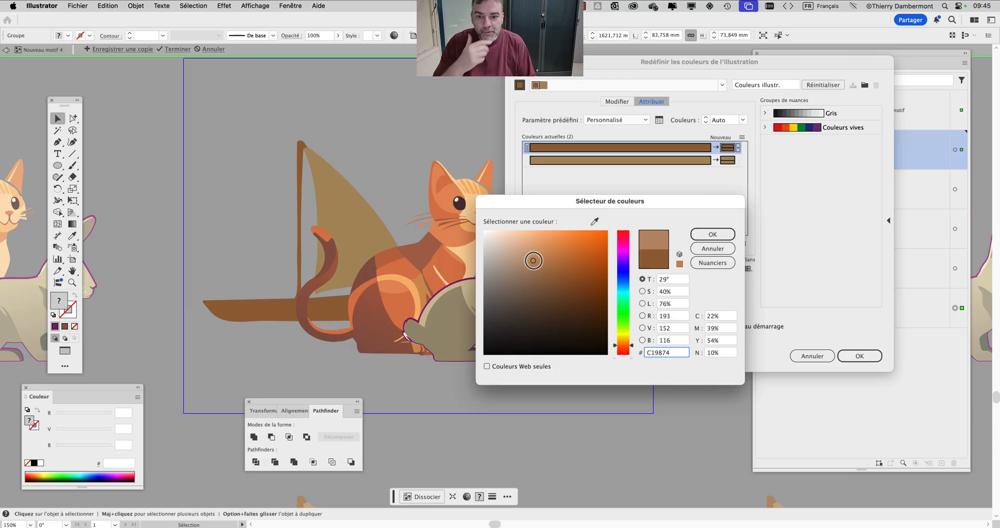
left_click(537, 274)
left_click(594, 319)
left_click(621, 319)
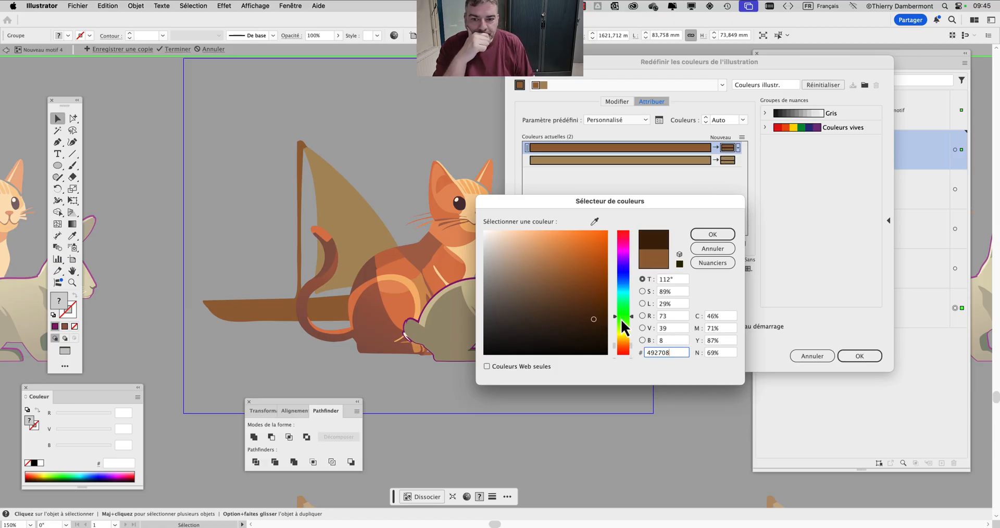
left_click(703, 235)
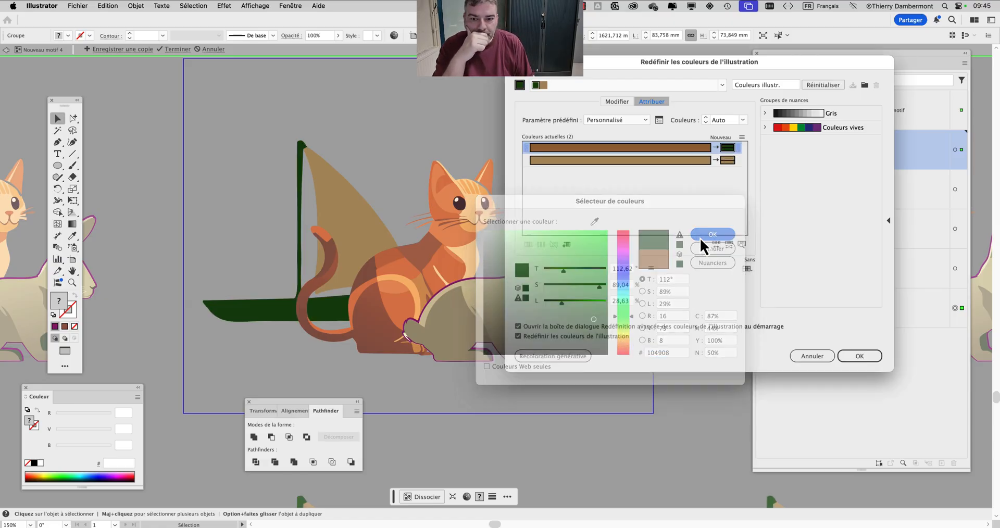
- Try light grey B7B1A9 as the replacement for the sail's lighter brown
double_click(730, 163)
left_click_drag(588, 276, 493, 266)
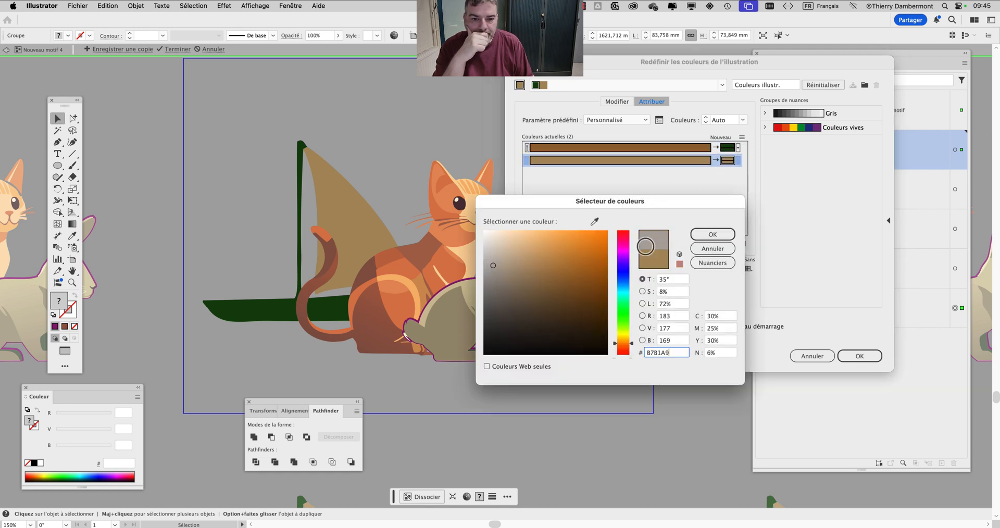
left_click(713, 235)
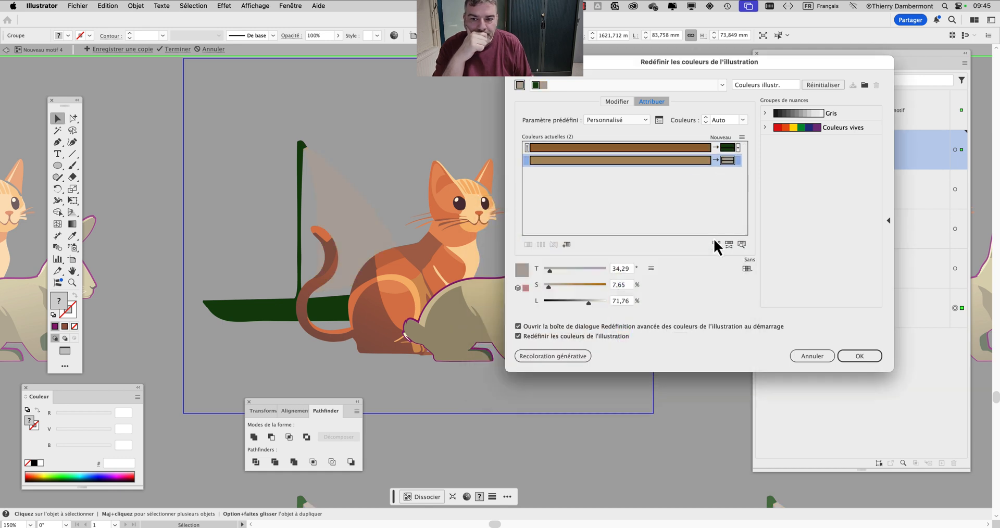
- Set the sail's replacement colour to white and apply the recolouring to the sailboat
left_click(730, 163)
double_click(730, 163)
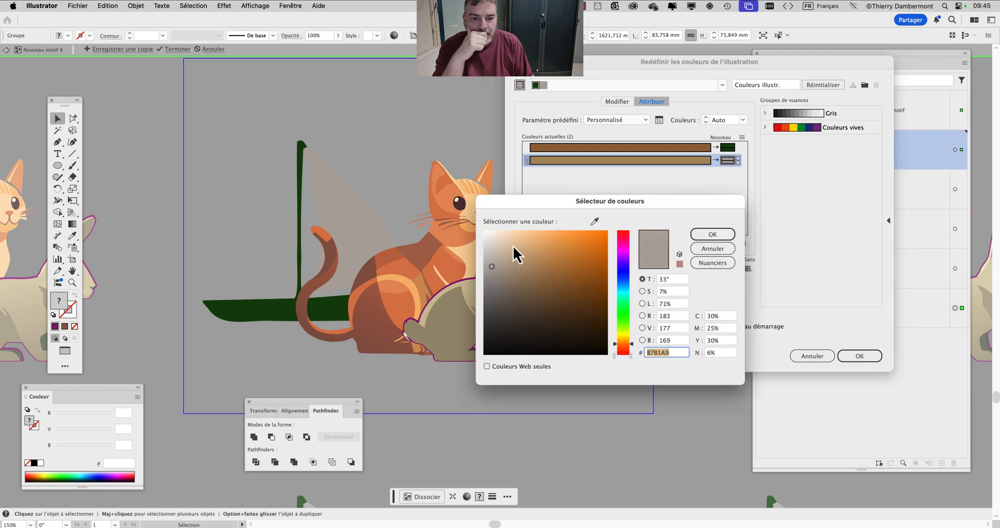
left_click_drag(514, 257, 494, 243)
left_click(712, 234)
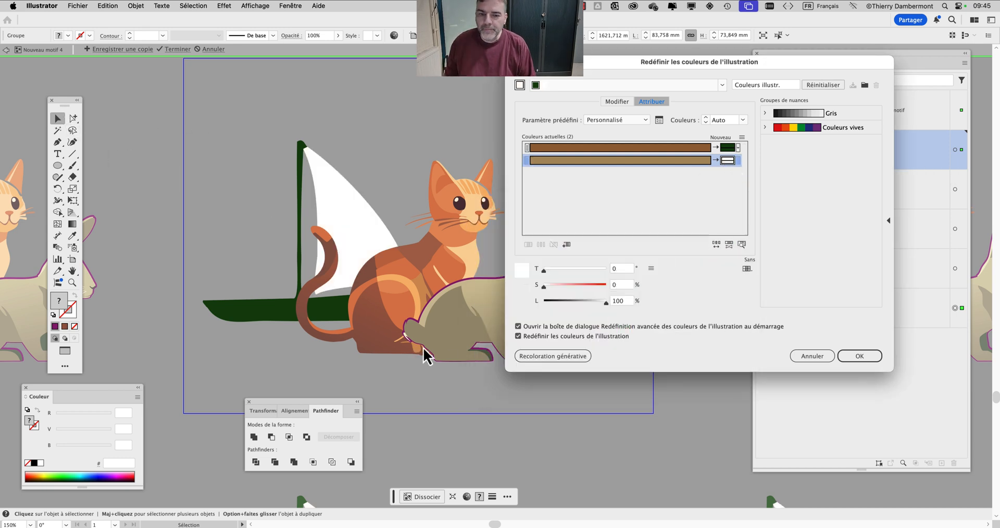
left_click(855, 356)
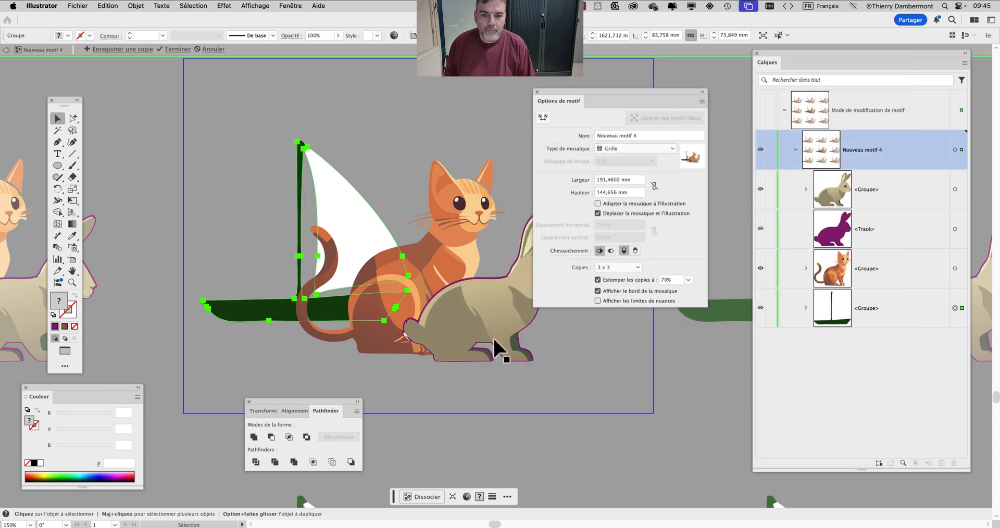
- Save the recoloured pattern as a copy and leave pattern editing without changing the original motif
scroll(481, 341, "down", 1)
left_click_drag(381, 278, 283, 201)
left_click(144, 80)
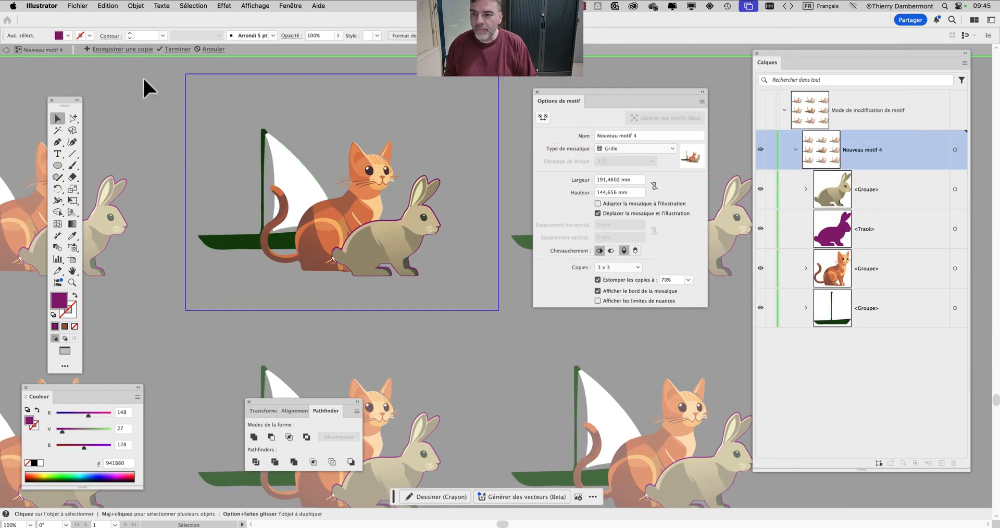
left_click(126, 52)
left_click(645, 309)
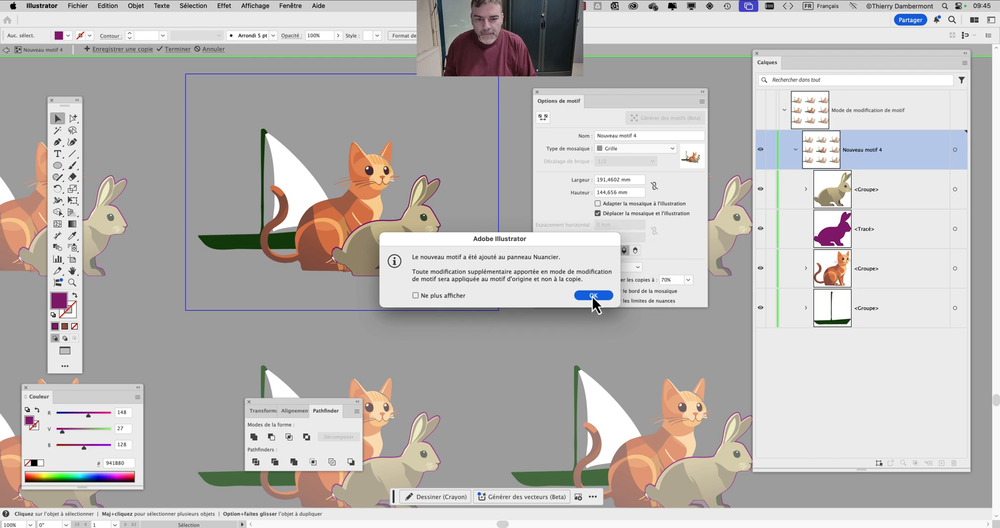
left_click(593, 295)
left_click(213, 49)
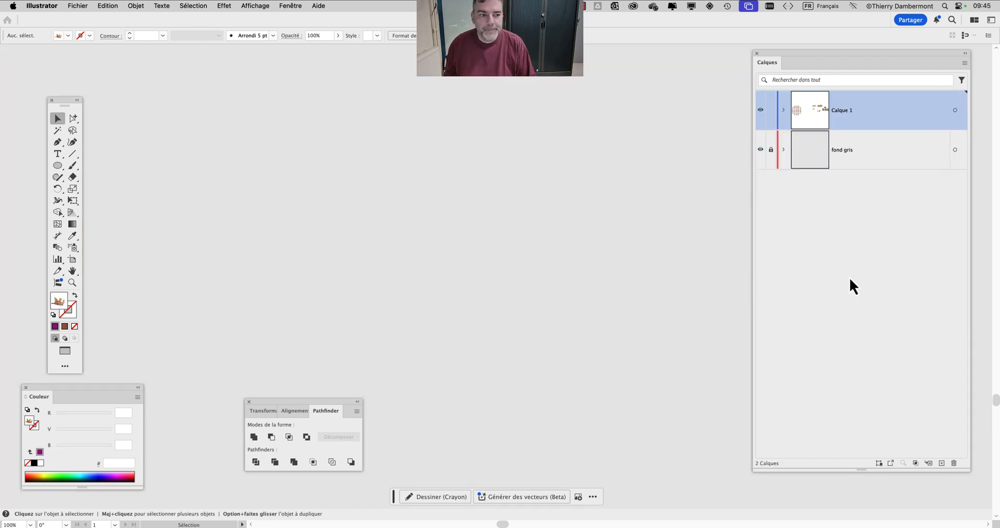
- Display the document's swatches and place them over the empty middle of the workspace
left_click(290, 8)
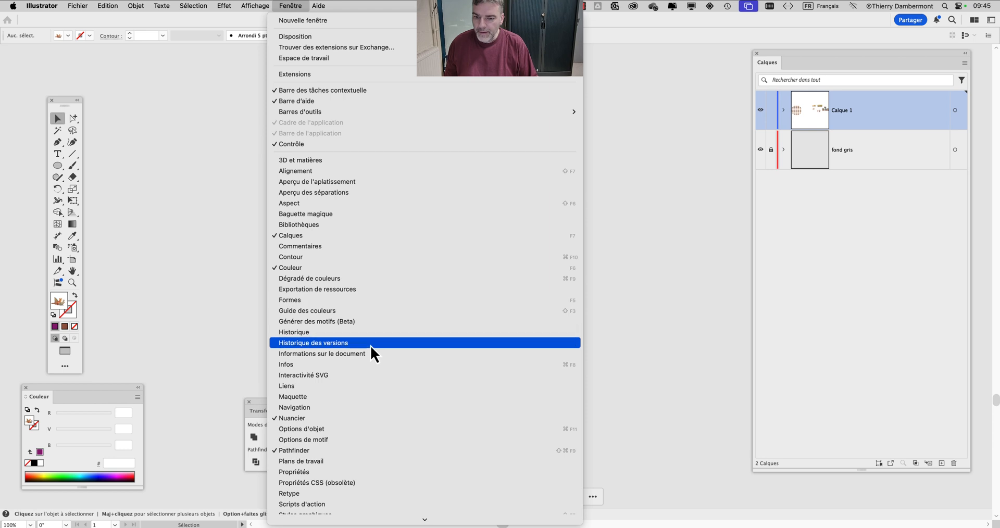
left_click(363, 420)
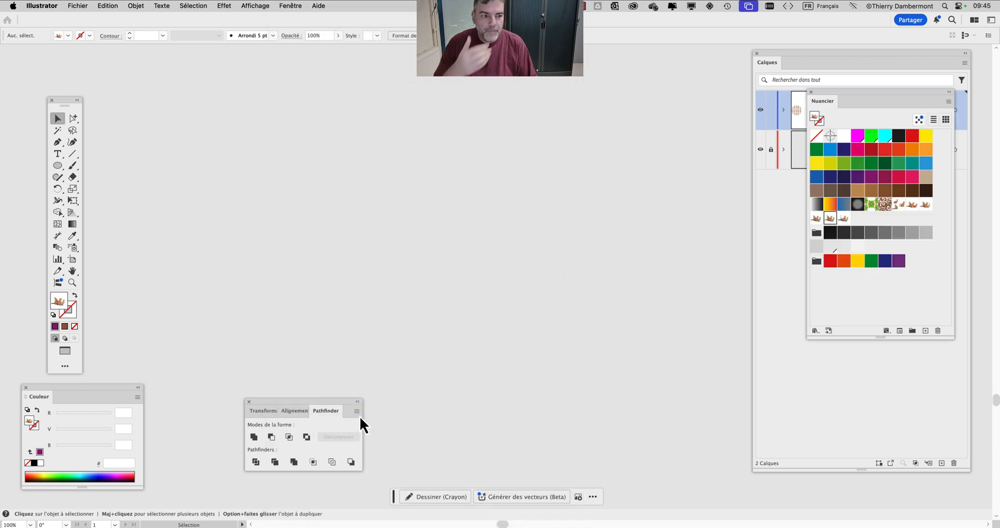
left_click_drag(849, 99, 500, 117)
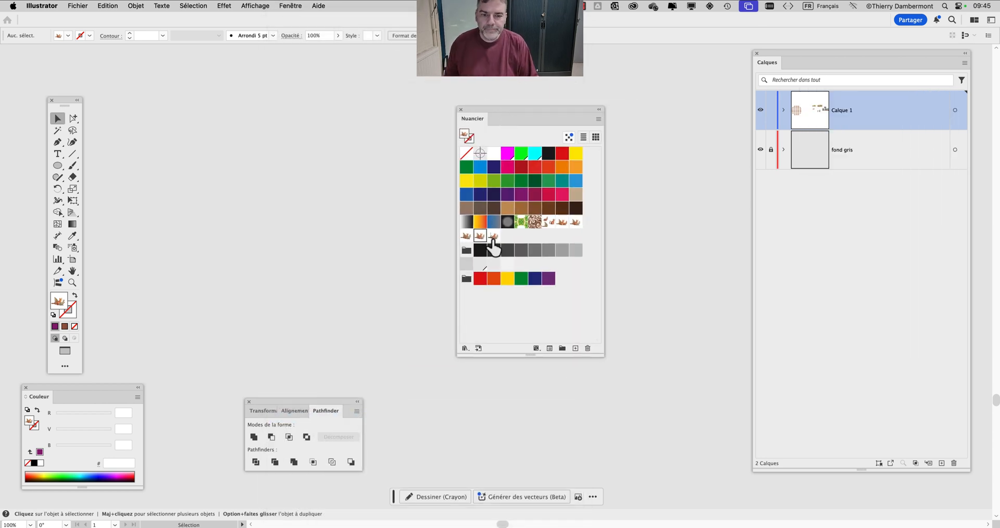